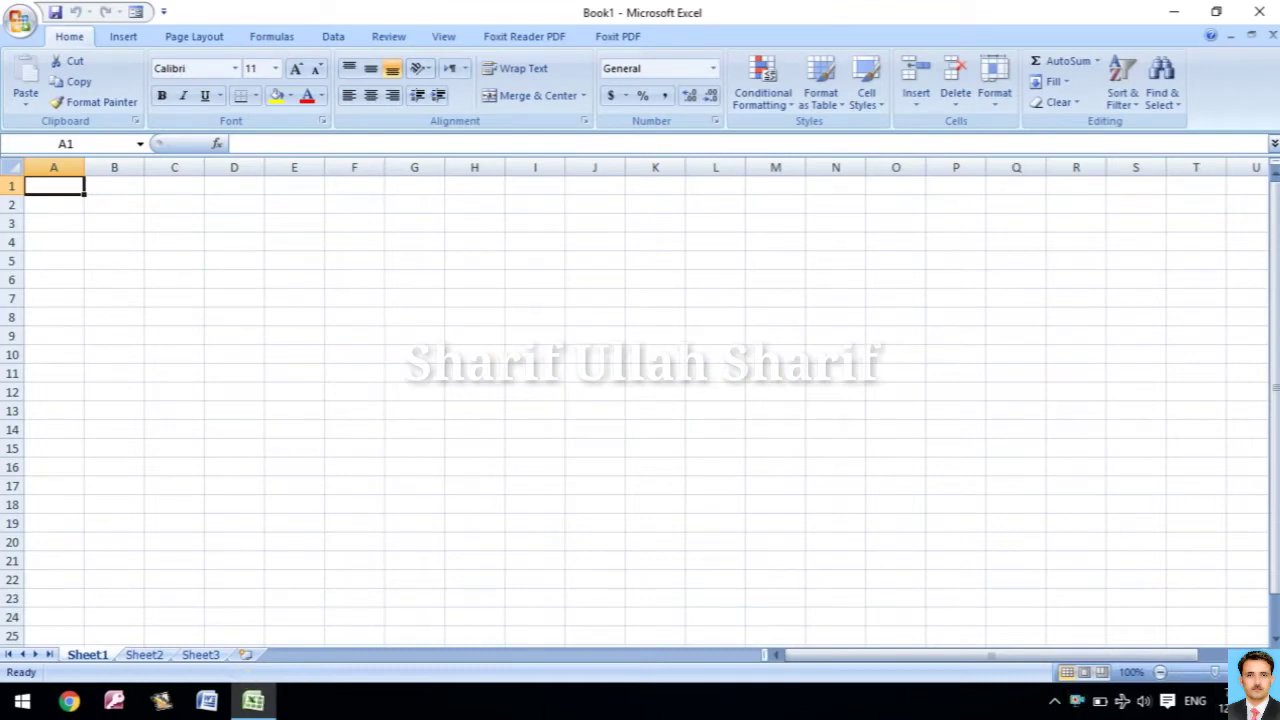
Step: Zoom the worksheet in to 220% and display the data sorting and filtering commands
click(1269, 672)
click(1269, 672)
click(1269, 672)
click(1269, 672)
click(1269, 672)
click(1269, 672)
click(1269, 672)
click(1269, 672)
click(1269, 672)
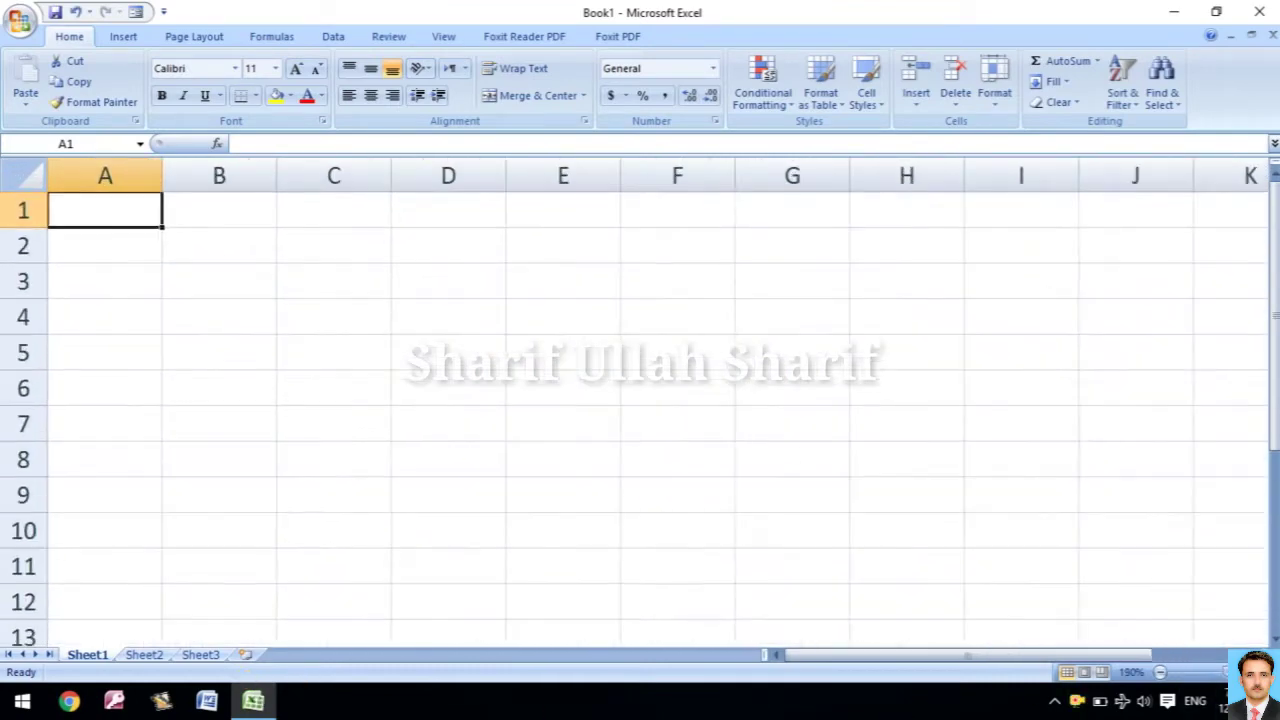
click(1269, 672)
click(1269, 672)
click(1269, 672)
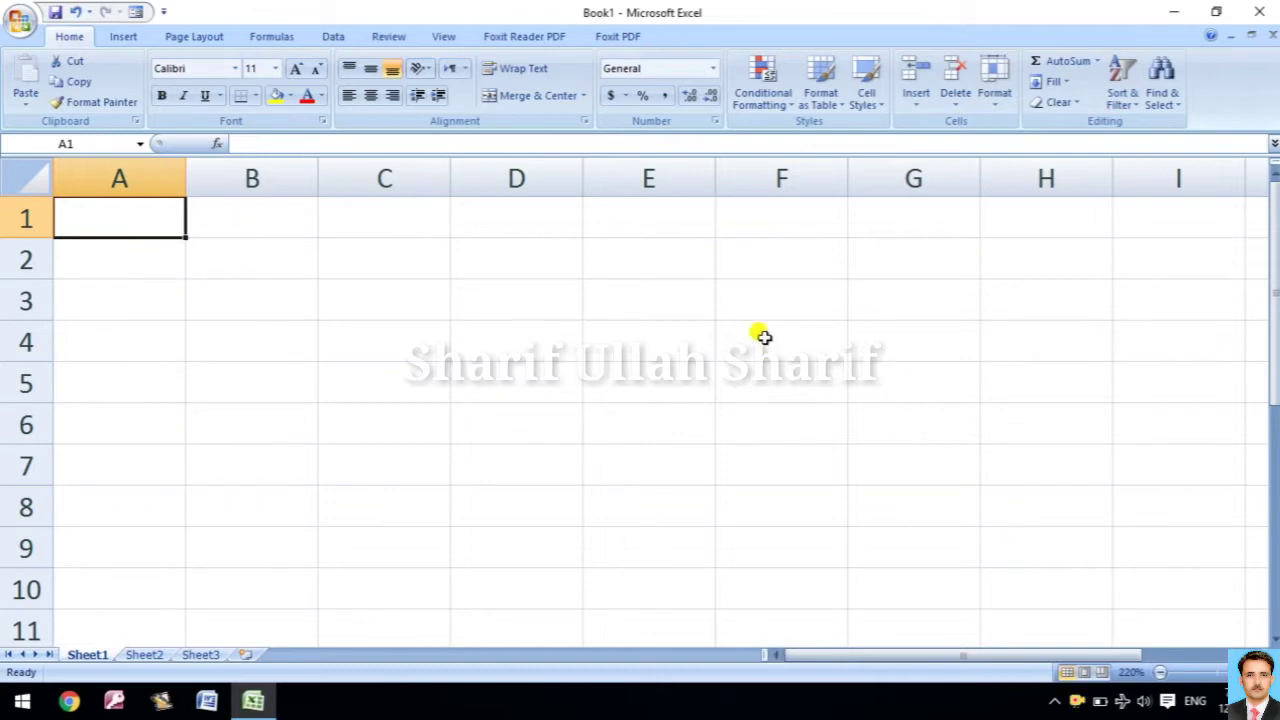
click(333, 37)
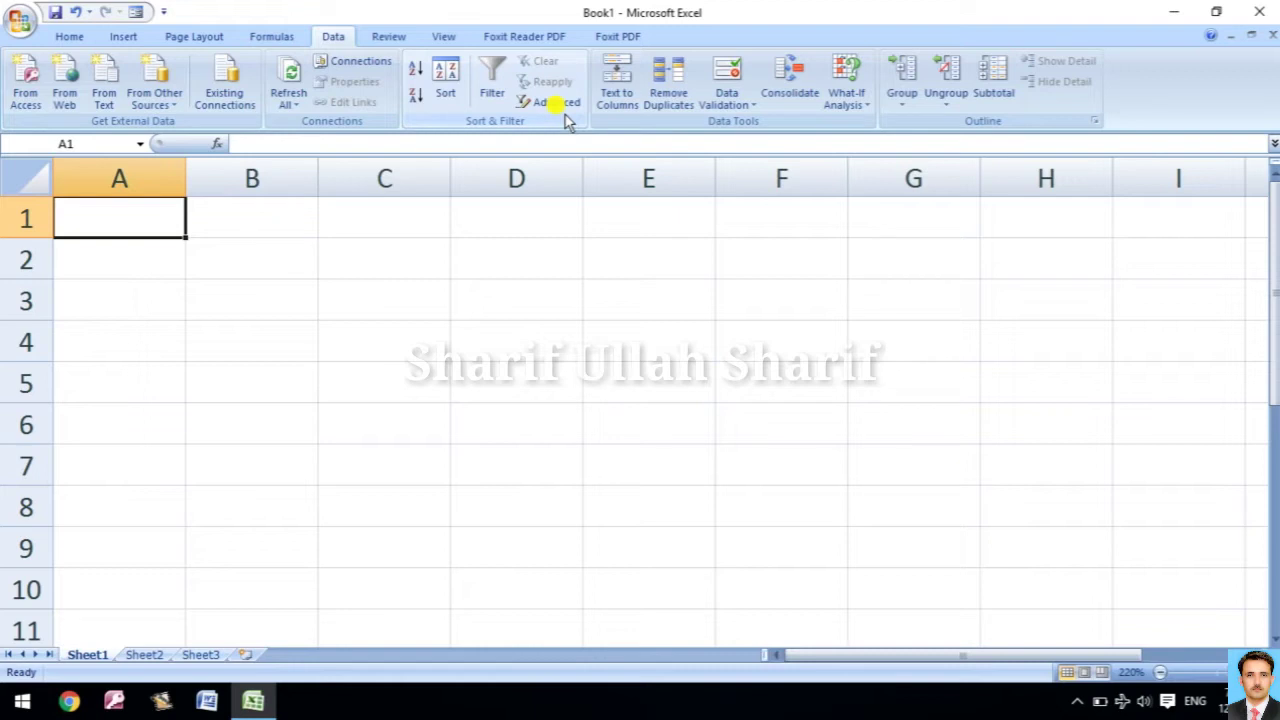
Step: Enter the column headers name, post and salary in cells A1 to C1
text(na,)
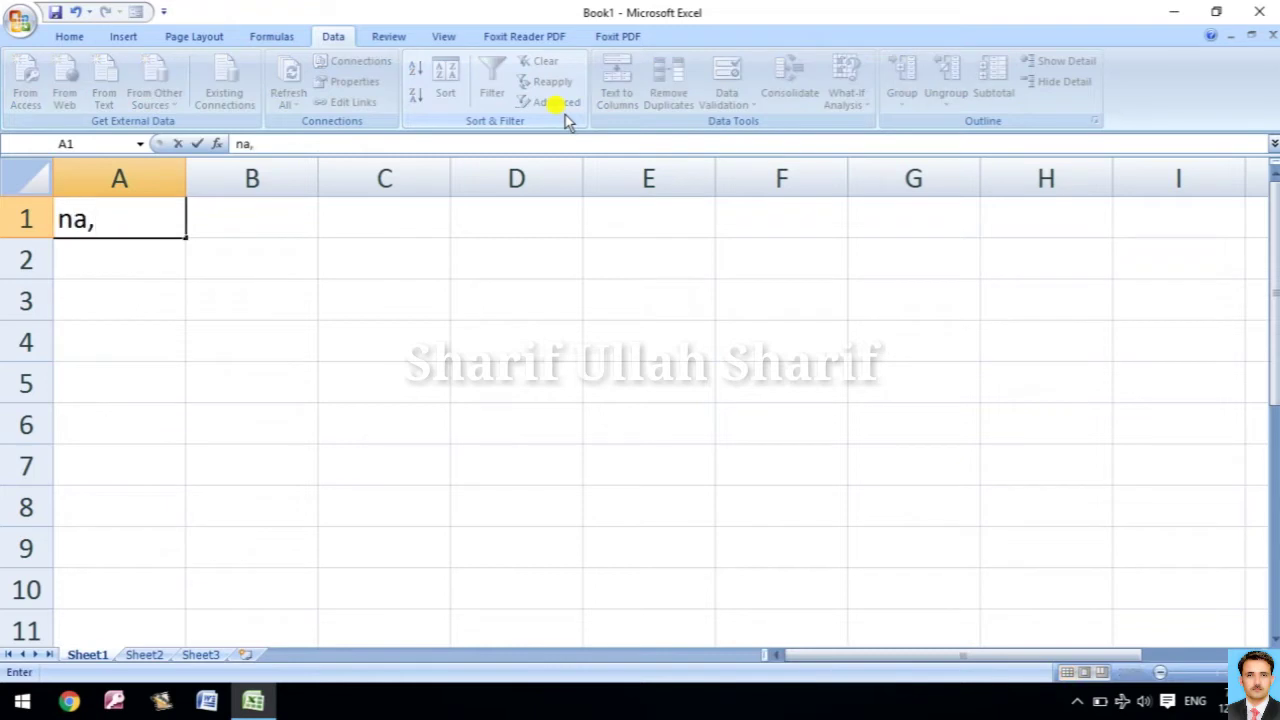
key(BackSpace)
key(BackSpace)
key(BackSpace)
text(name)
key(Tab)
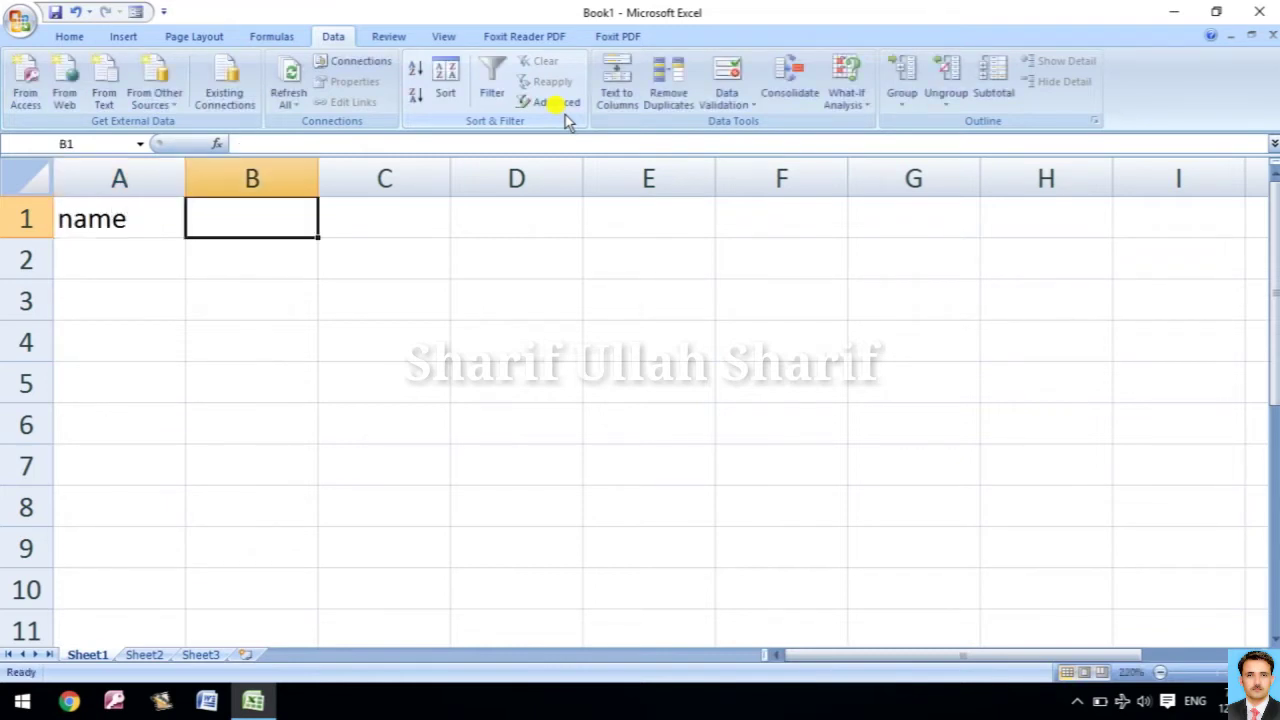
text(post)
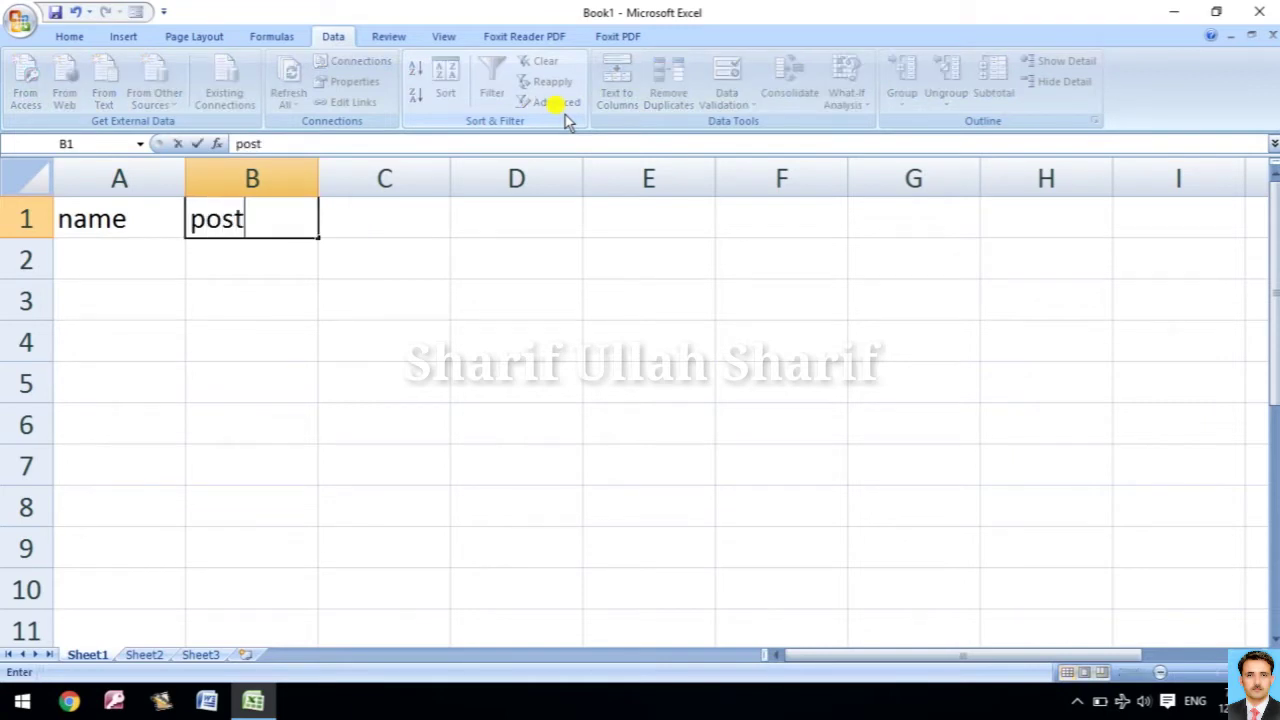
key(Tab)
text(salary)
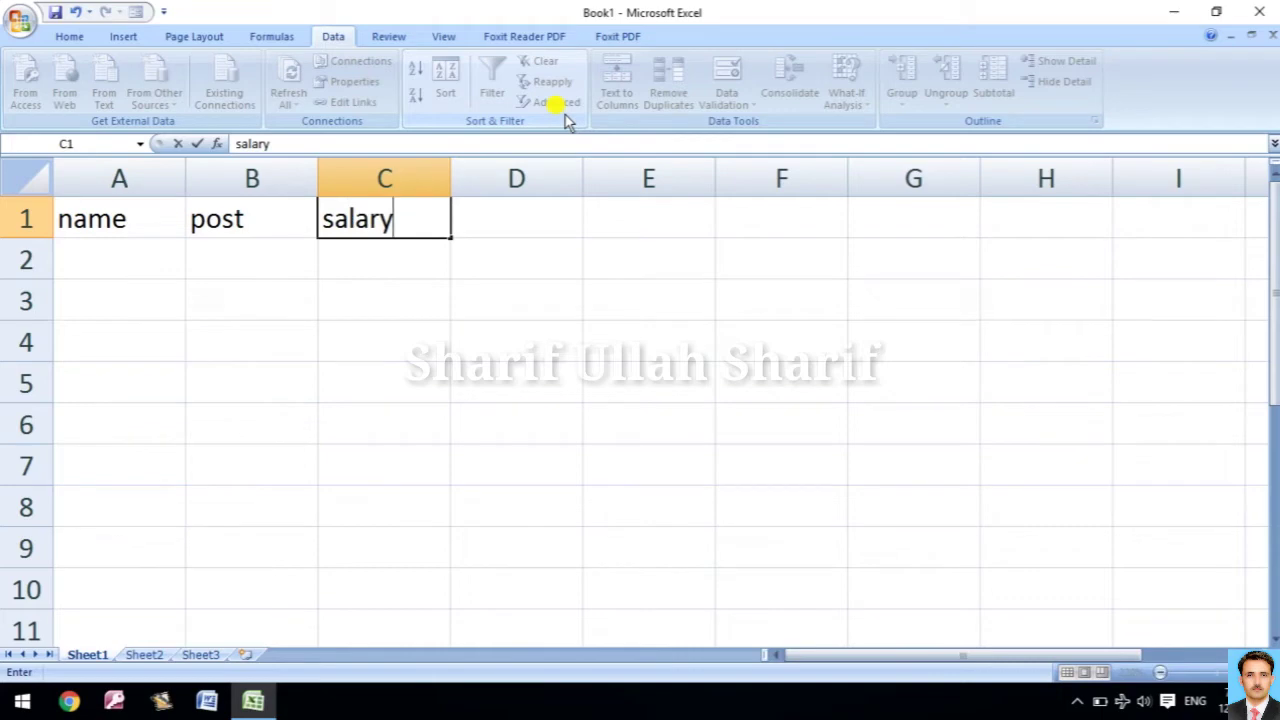
key(Return)
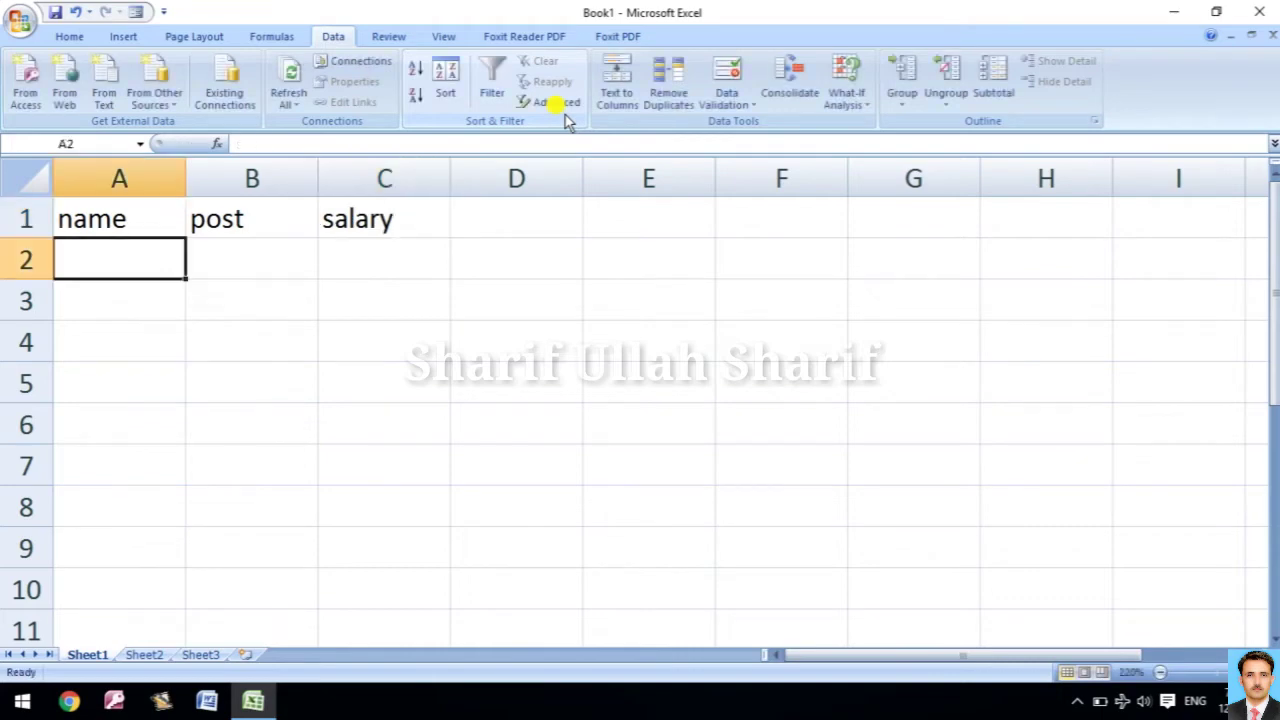
Step: Fill cells A2 to A4 of the name column with the first three employees' names
text(khan)
key(Return)
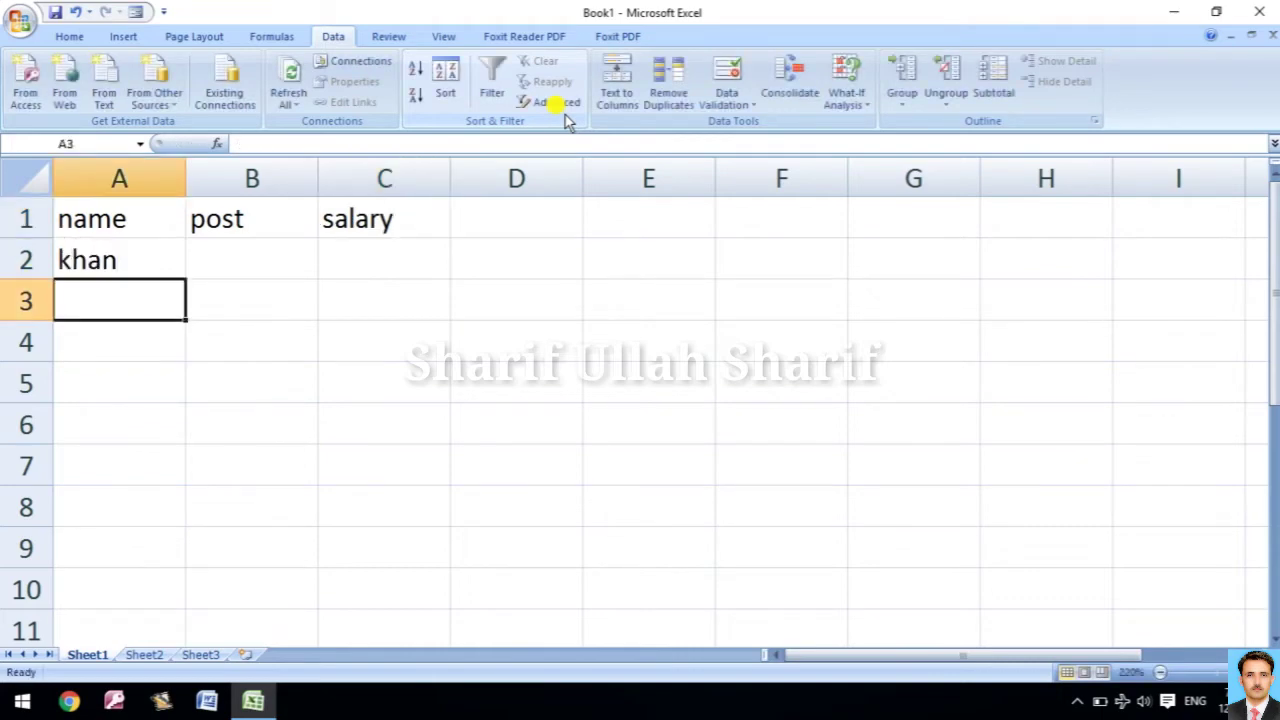
text(khalid)
key(Return)
text(r)
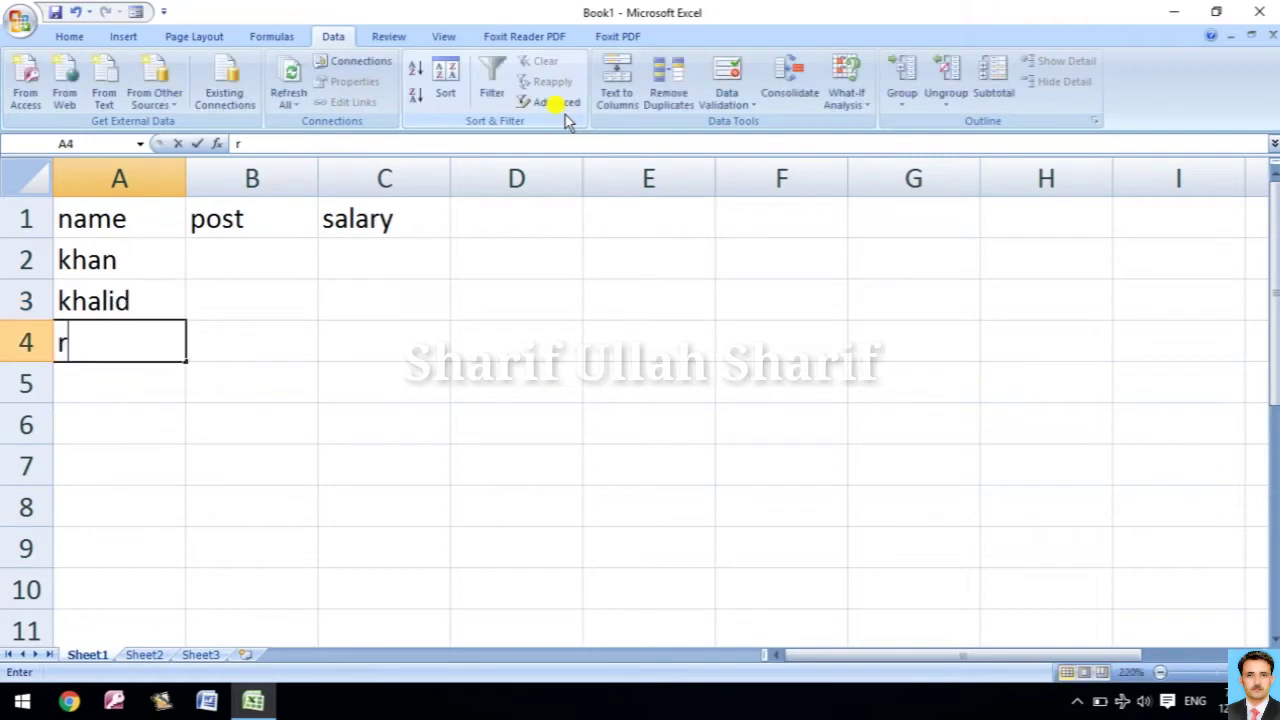
text(afi)
key(Return)
Step: Add the next three employees' names in cells A5 to A7
text(ysa)
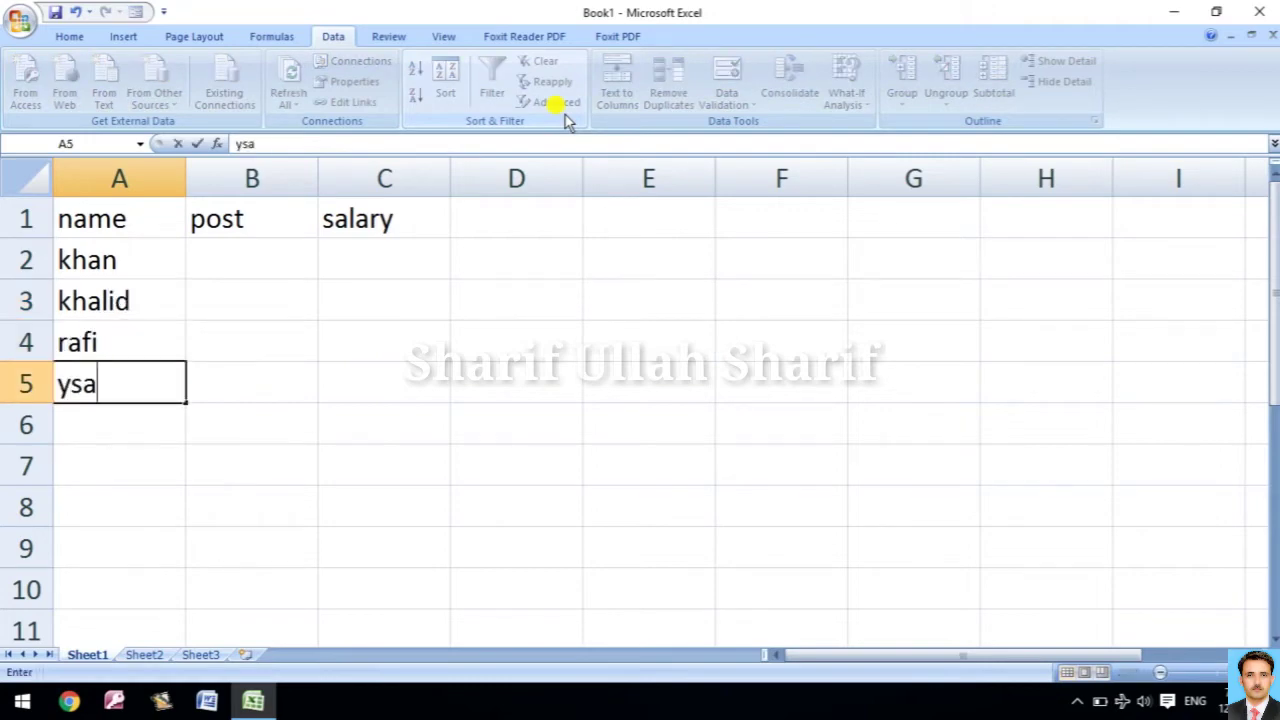
text(i)
key(BackSpace)
key(BackSpace)
key(BackSpace)
text(asir)
key(Return)
text(t)
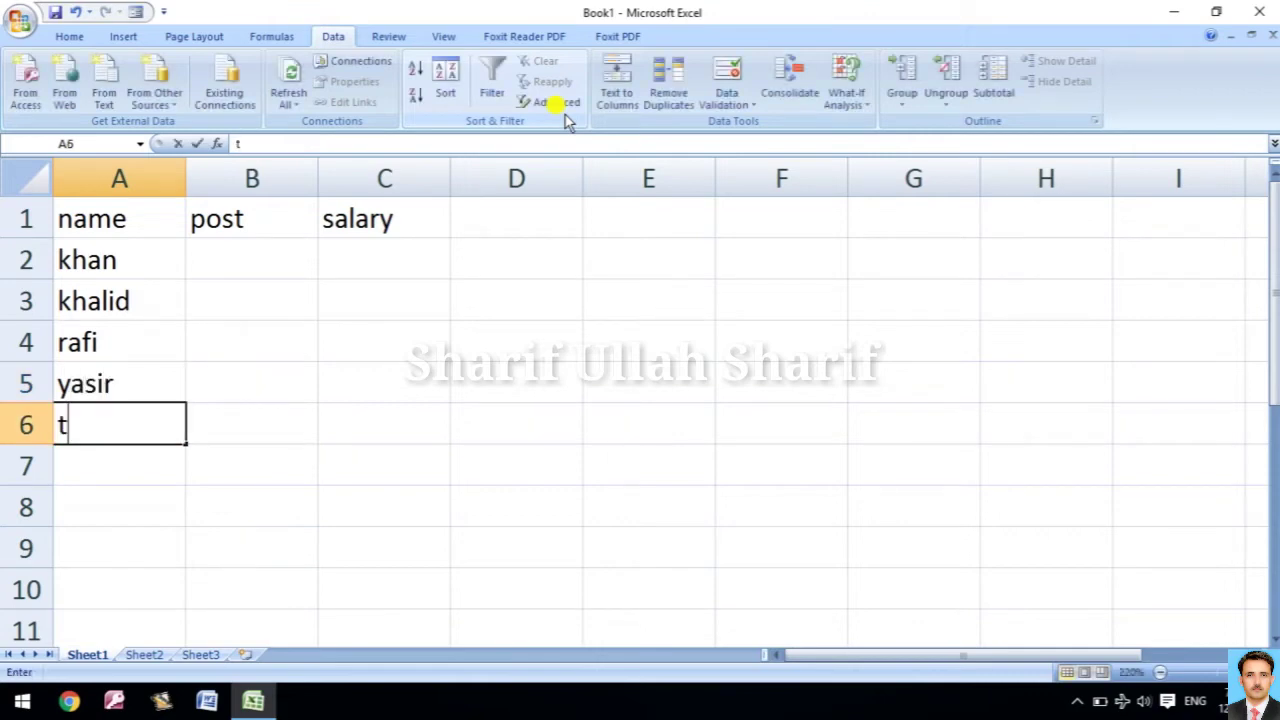
text(ahir)
key(Return)
text(yas)
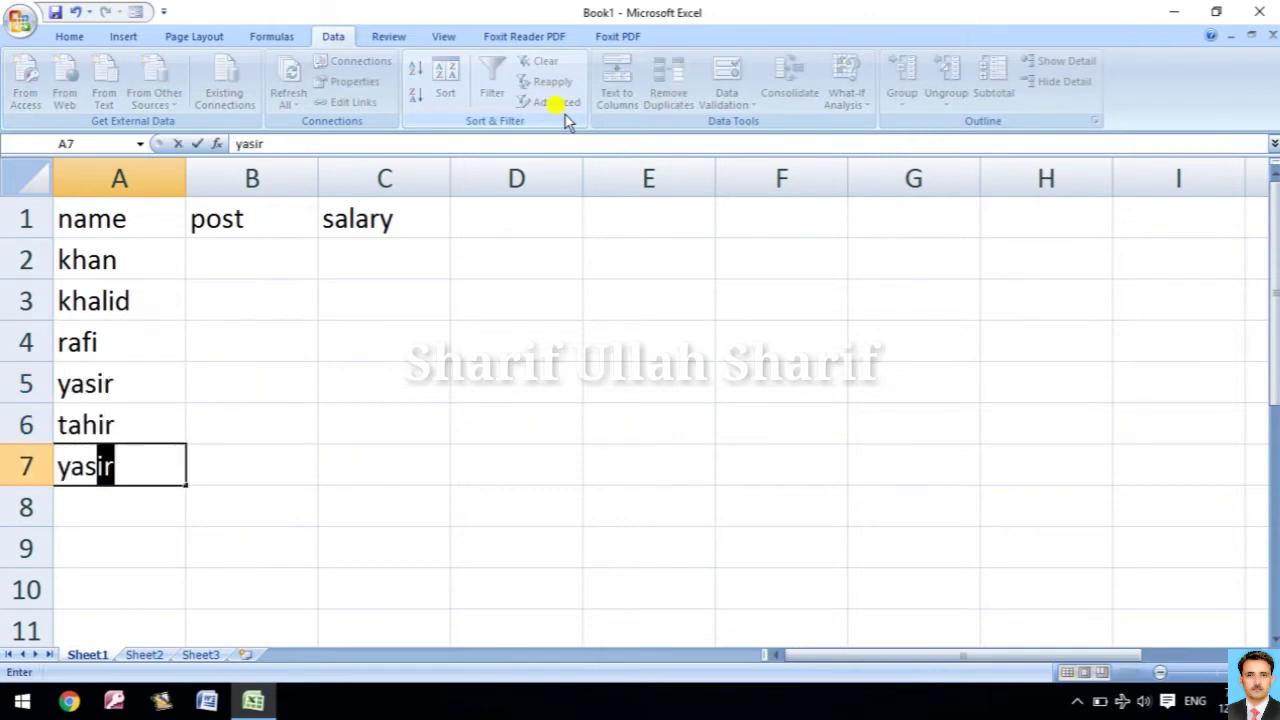
text(een)
key(Return)
Step: Complete the name column with the last three employees' names in cells A8 to A10
text(u)
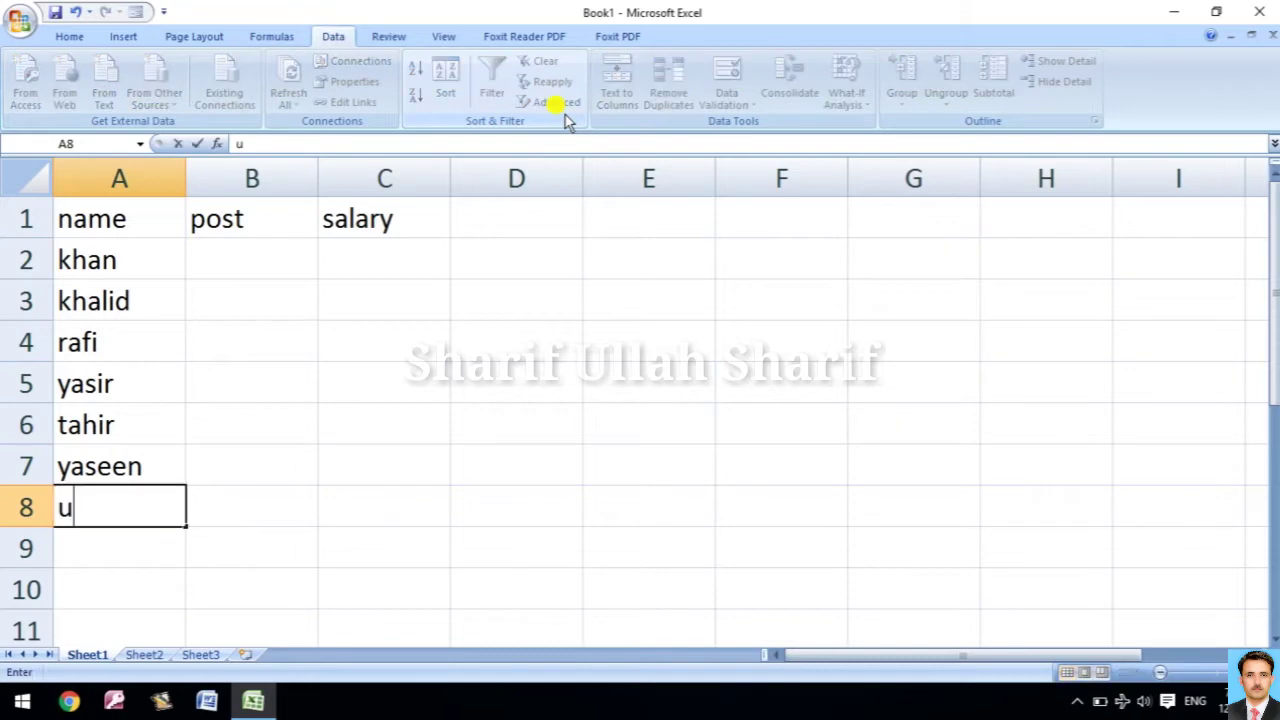
text(sman)
key(Return)
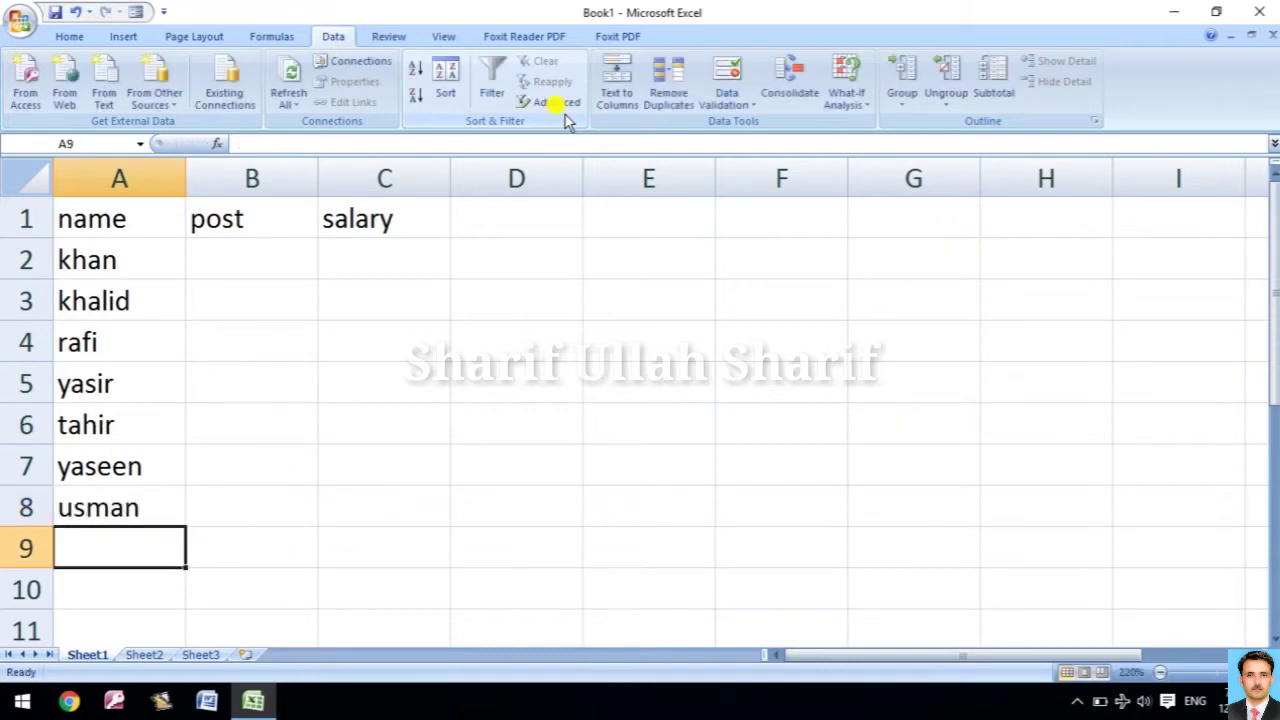
text(imran)
key(Return)
text(g)
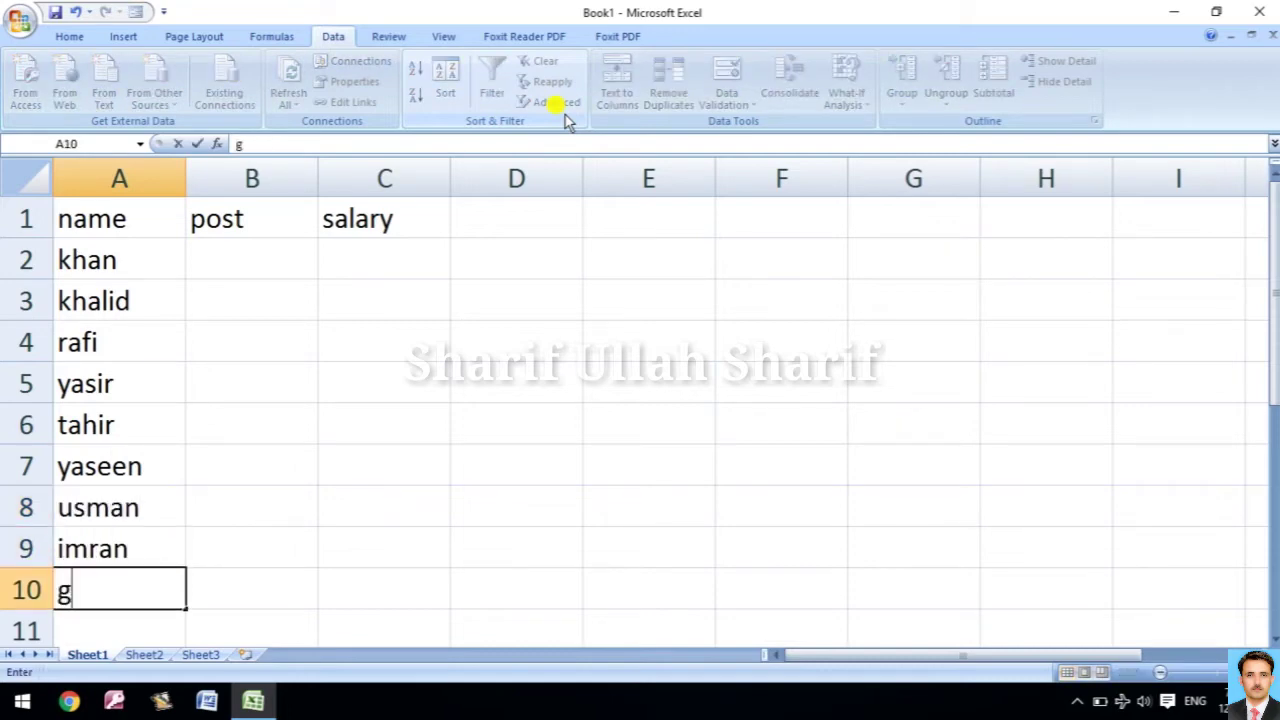
text(hani)
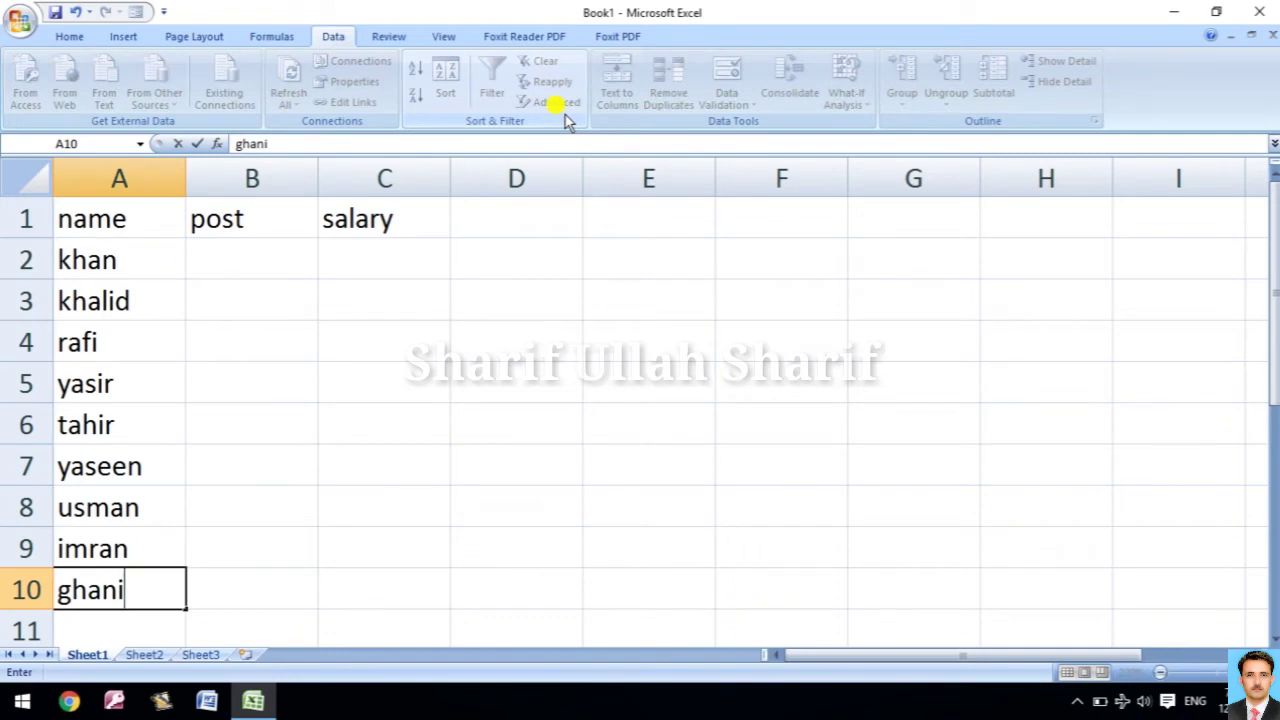
key(Tab)
Step: Enter principal, teacher and watchman in cells B2 to B4 of the post column
key(Up)
key(Up)
key(Up)
key(Up)
key(Up)
key(Up)
key(Up)
key(Up)
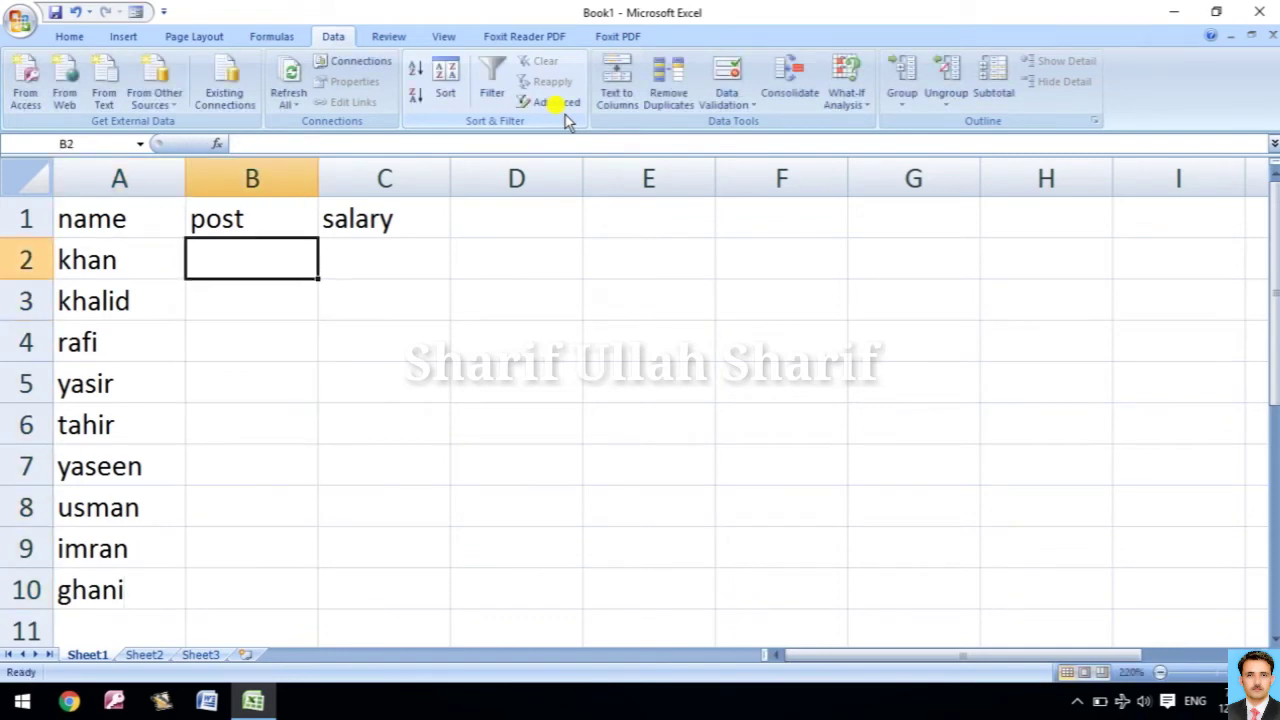
text(p)
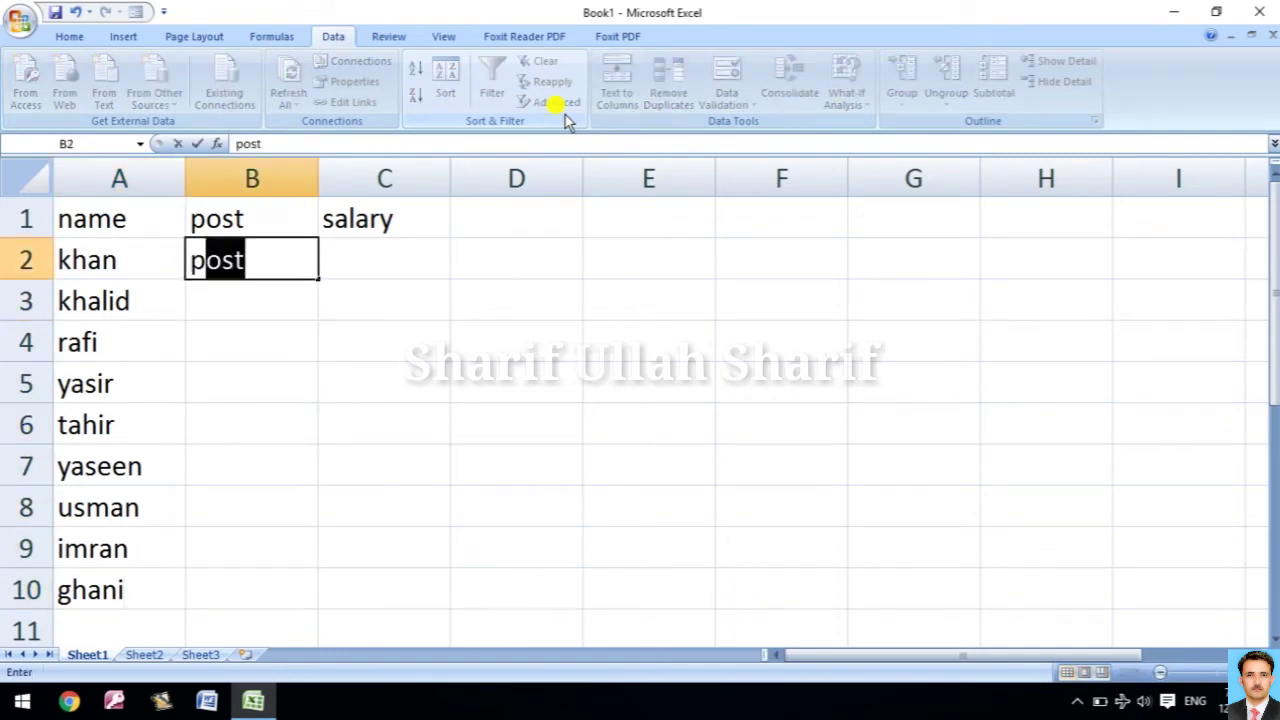
text(rincipal)
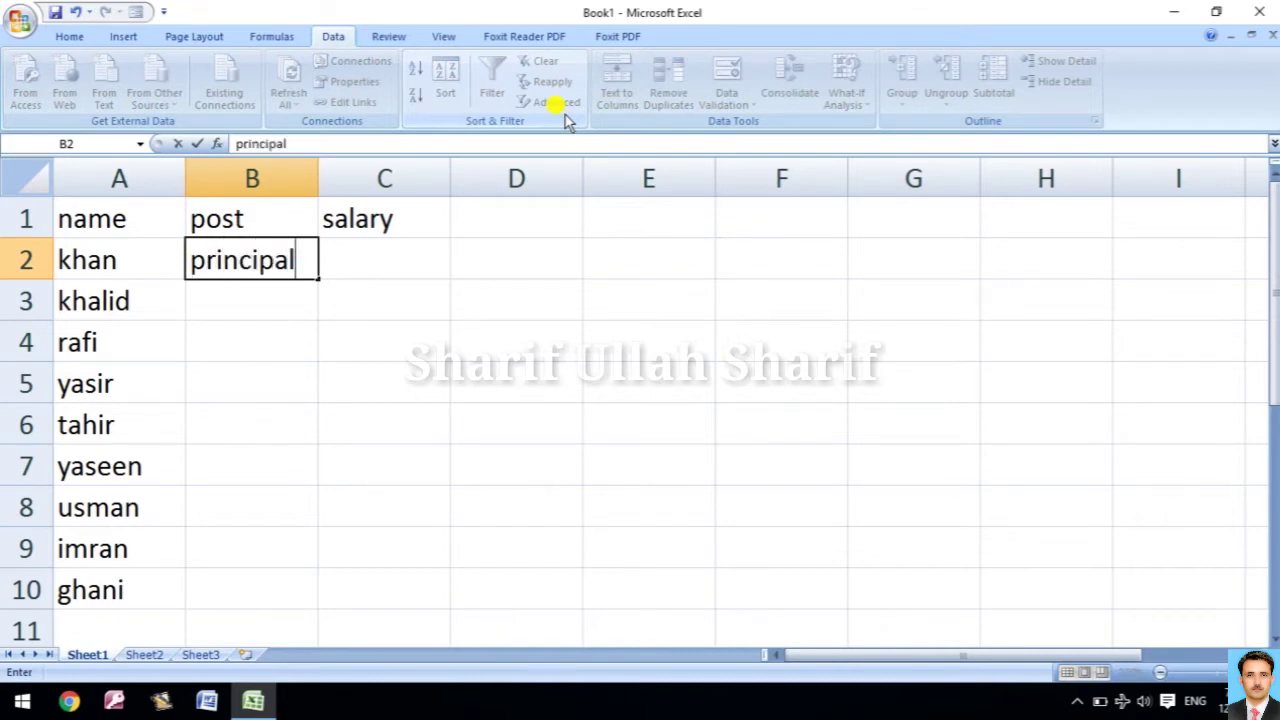
key(Return)
text(t)
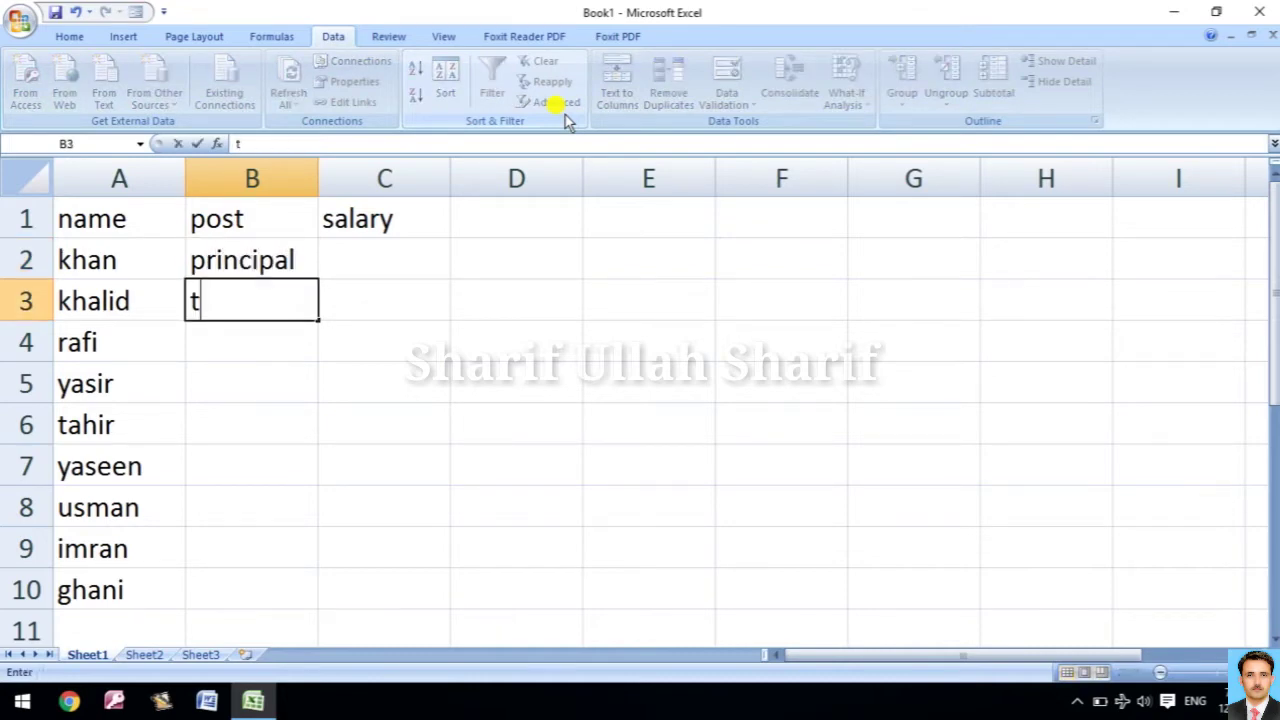
text(eacher)
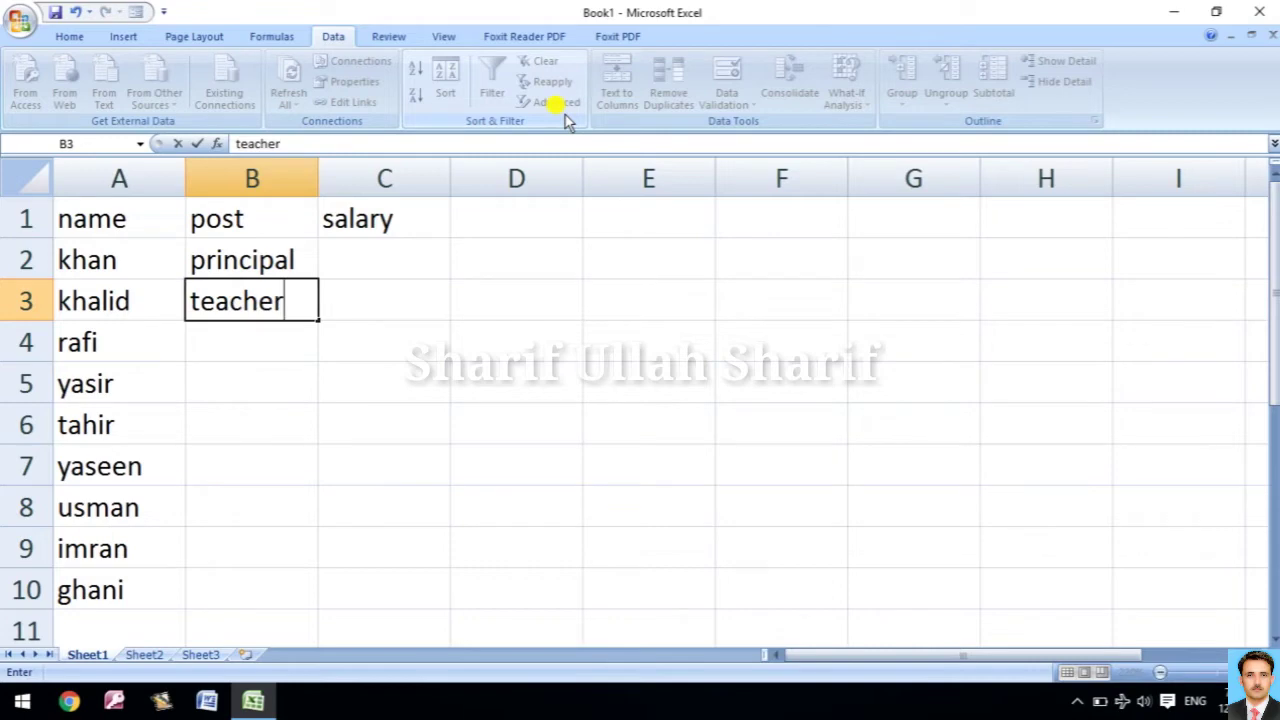
key(Return)
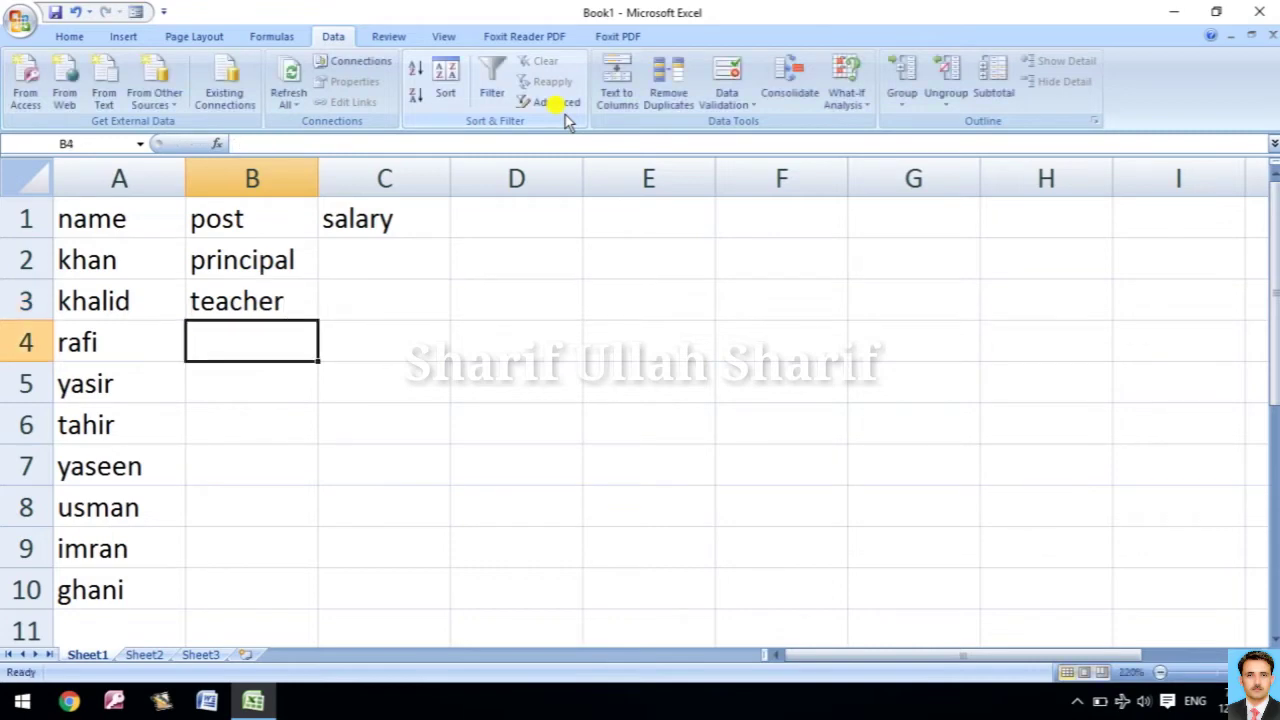
text(wa)
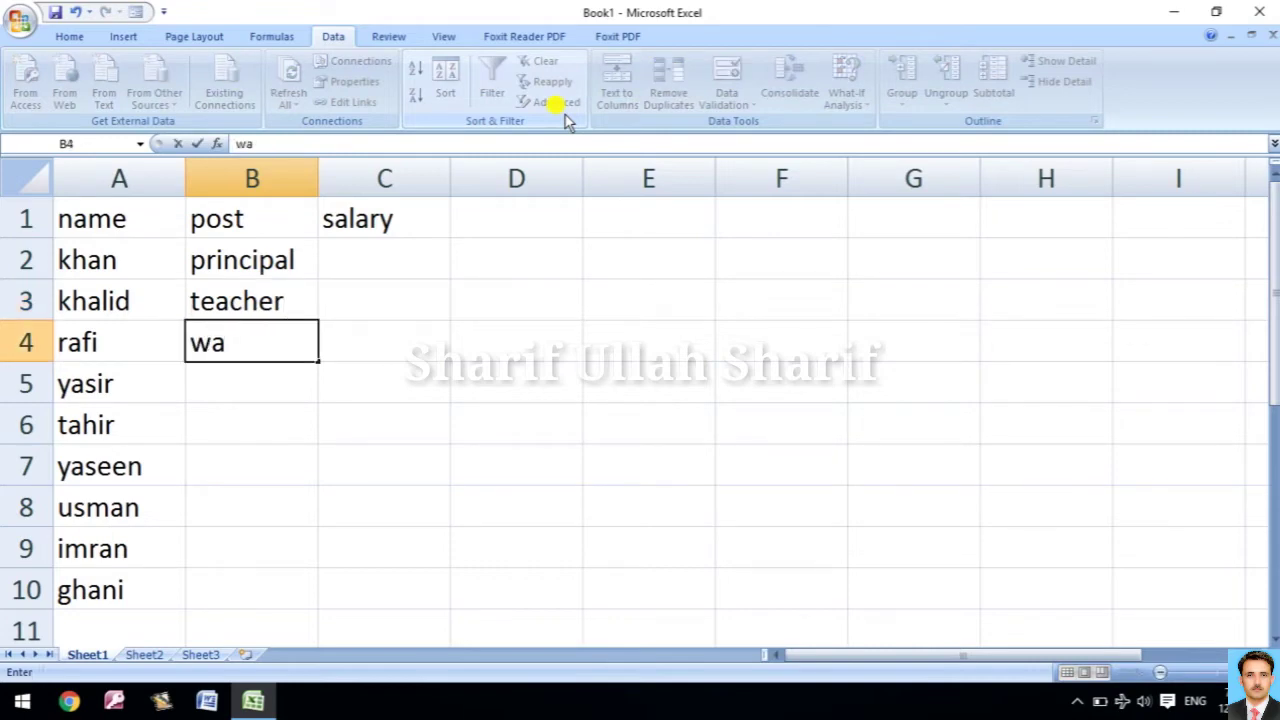
text(tchman)
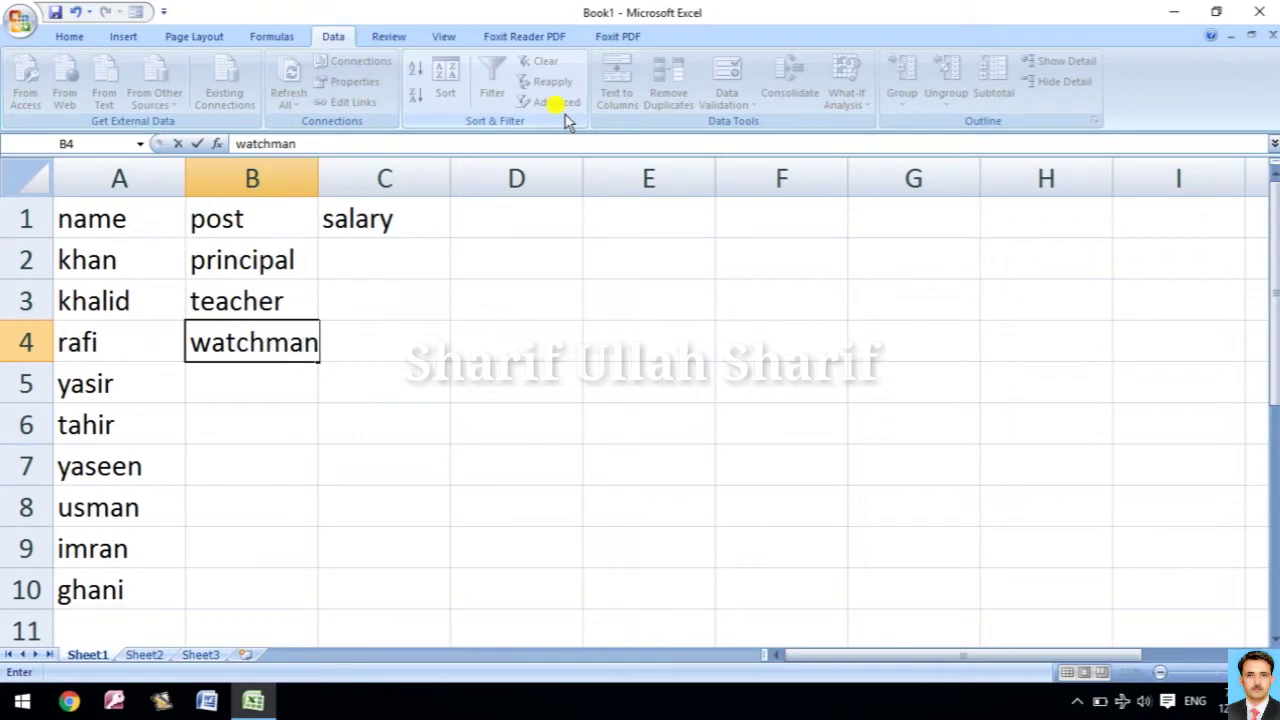
key(Return)
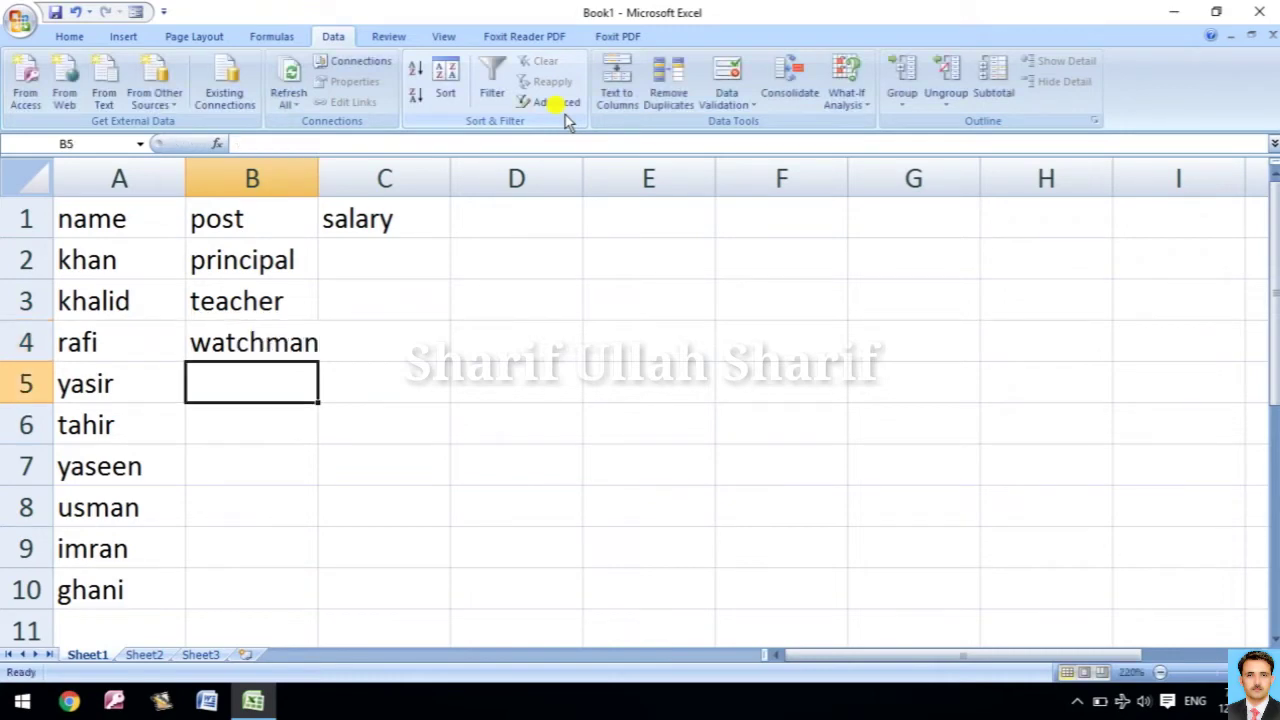
Step: Enter peon, teacher, watchman and teacher in cells B5 to B8 of the post column
text(peon)
key(Return)
text(t)
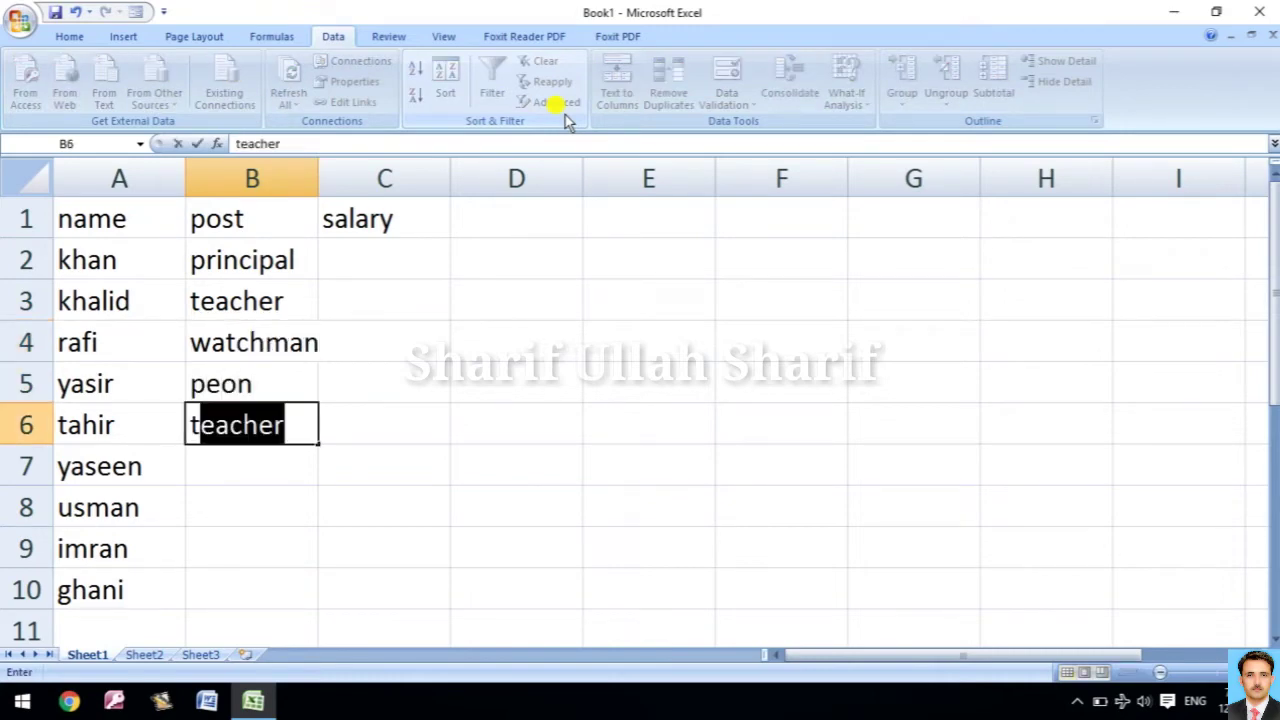
key(Return)
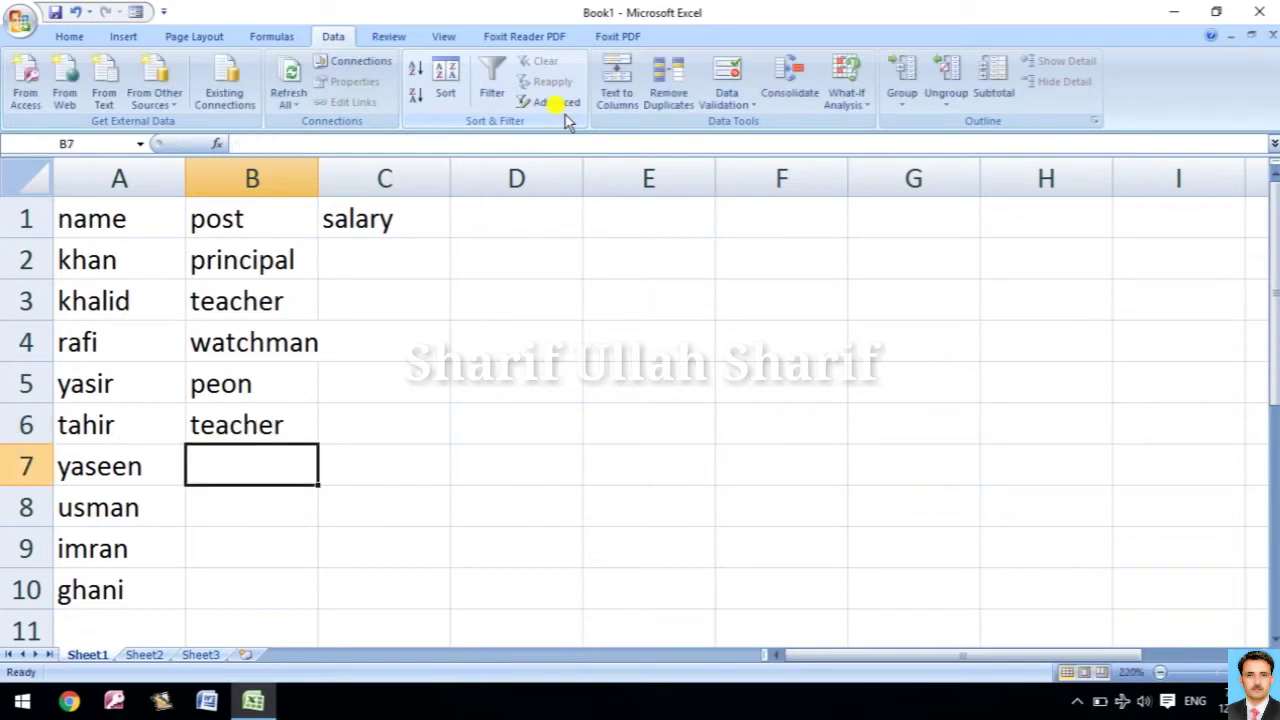
text(w)
key(Return)
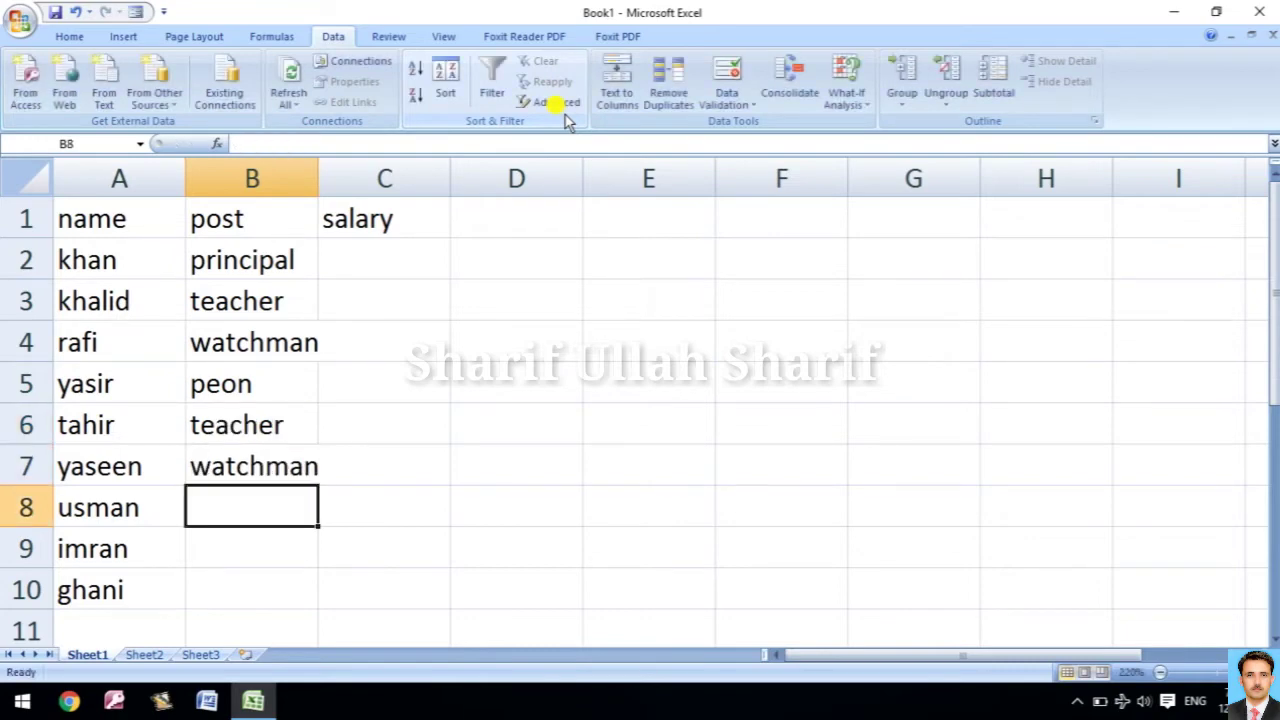
text(t)
key(Return)
Step: Complete the post column with peon in cell B9 and teacher in cell B10
text(p)
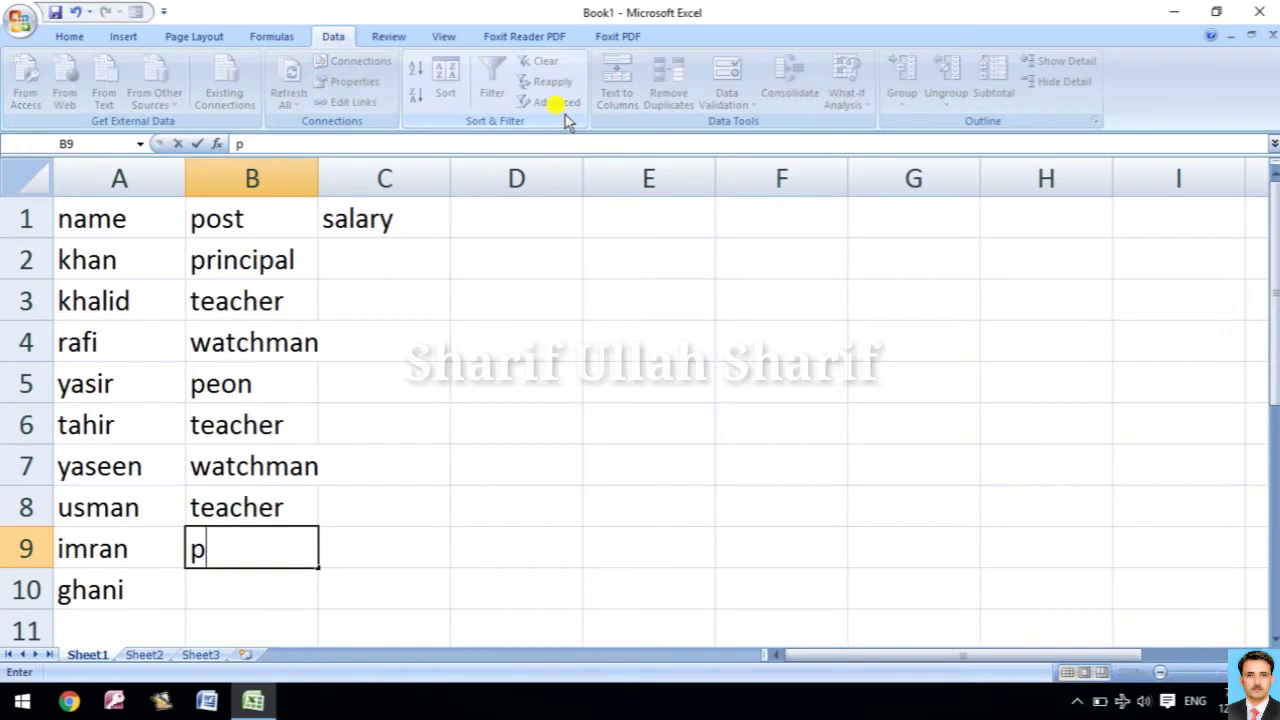
key(Return)
key(Up)
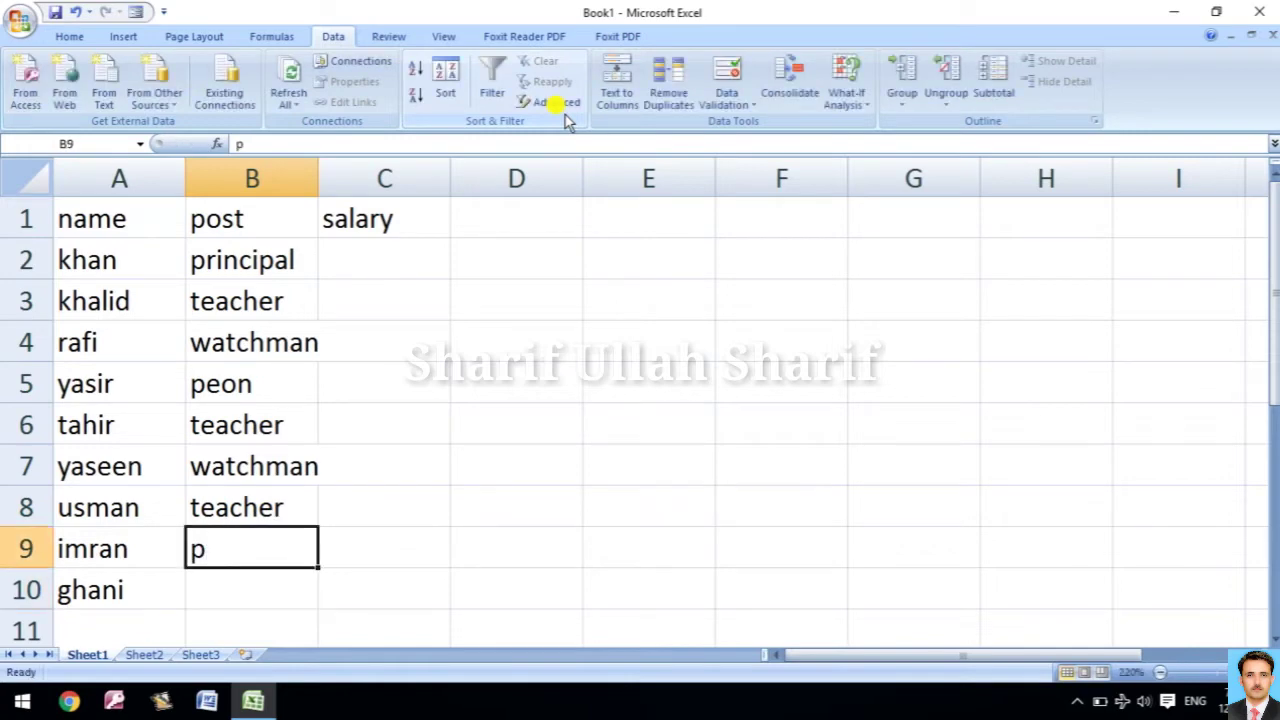
text(peo)
key(Return)
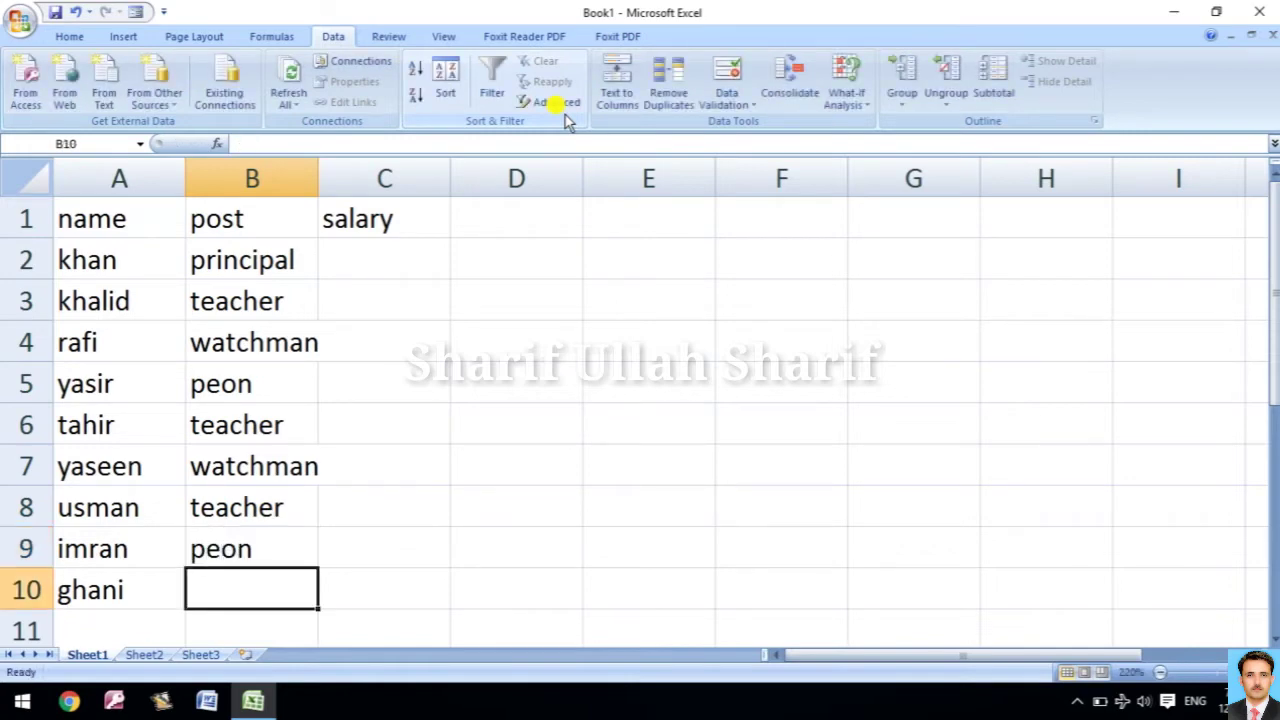
text(t)
key(Tab)
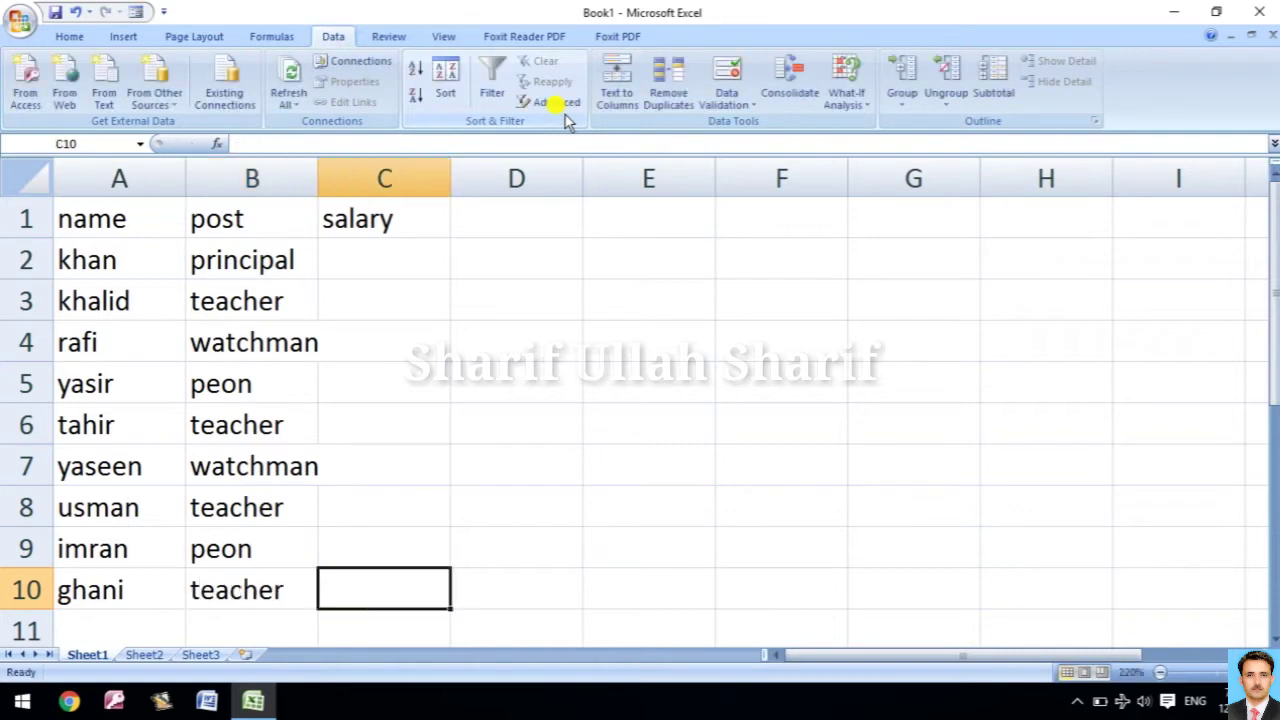
Step: Enter 15000 as the principal's salary in cell C2
key(Up)
key(Up)
key(Up)
key(Up)
key(Up)
key(Up)
key(Up)
key(Up)
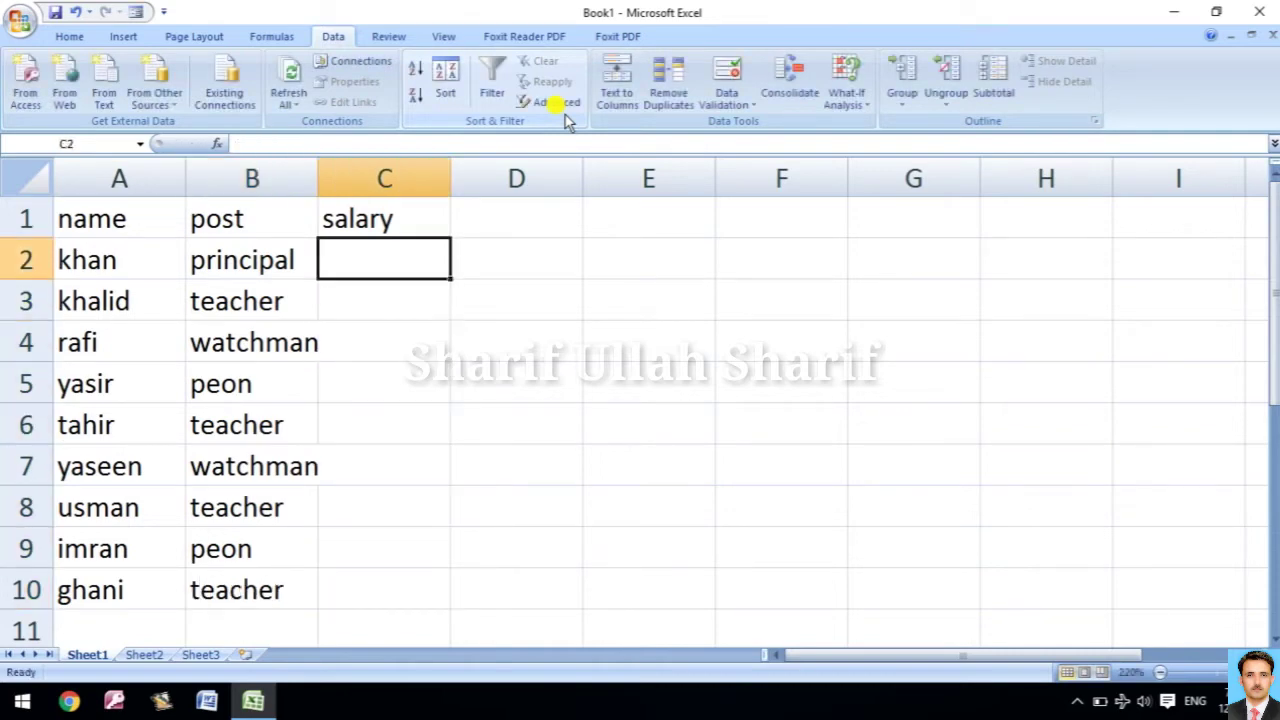
text(15000)
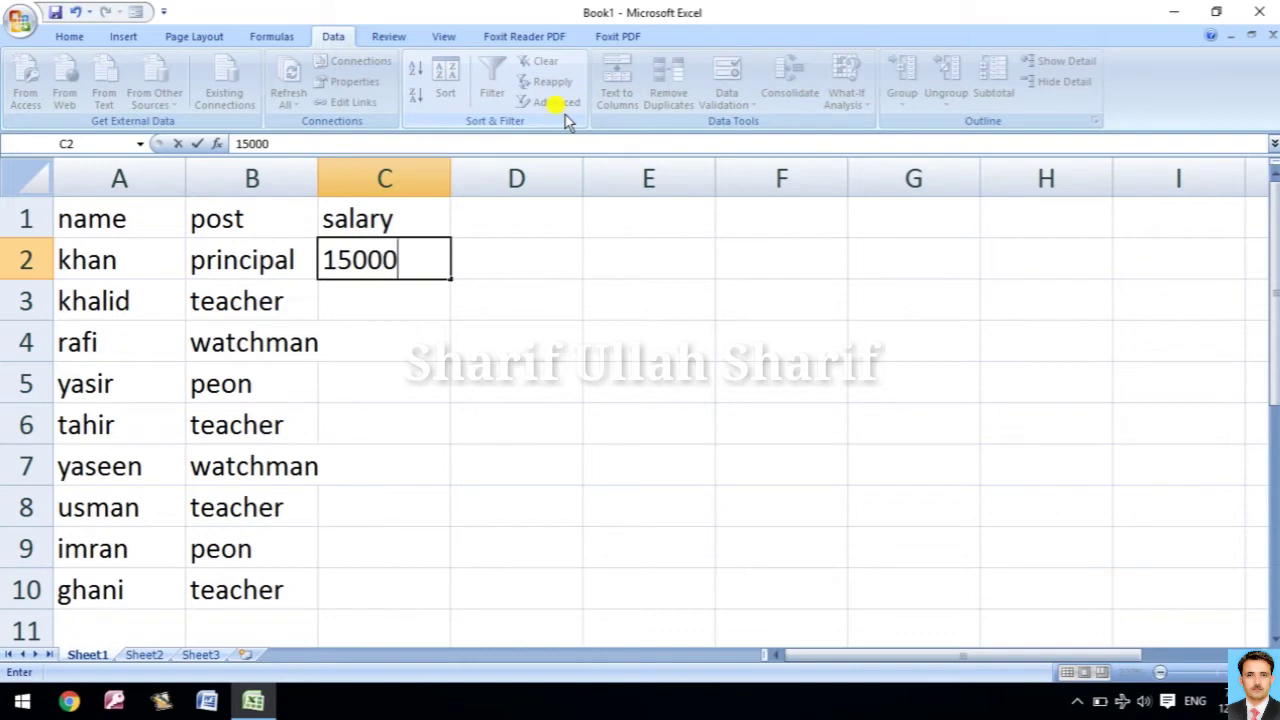
key(Return)
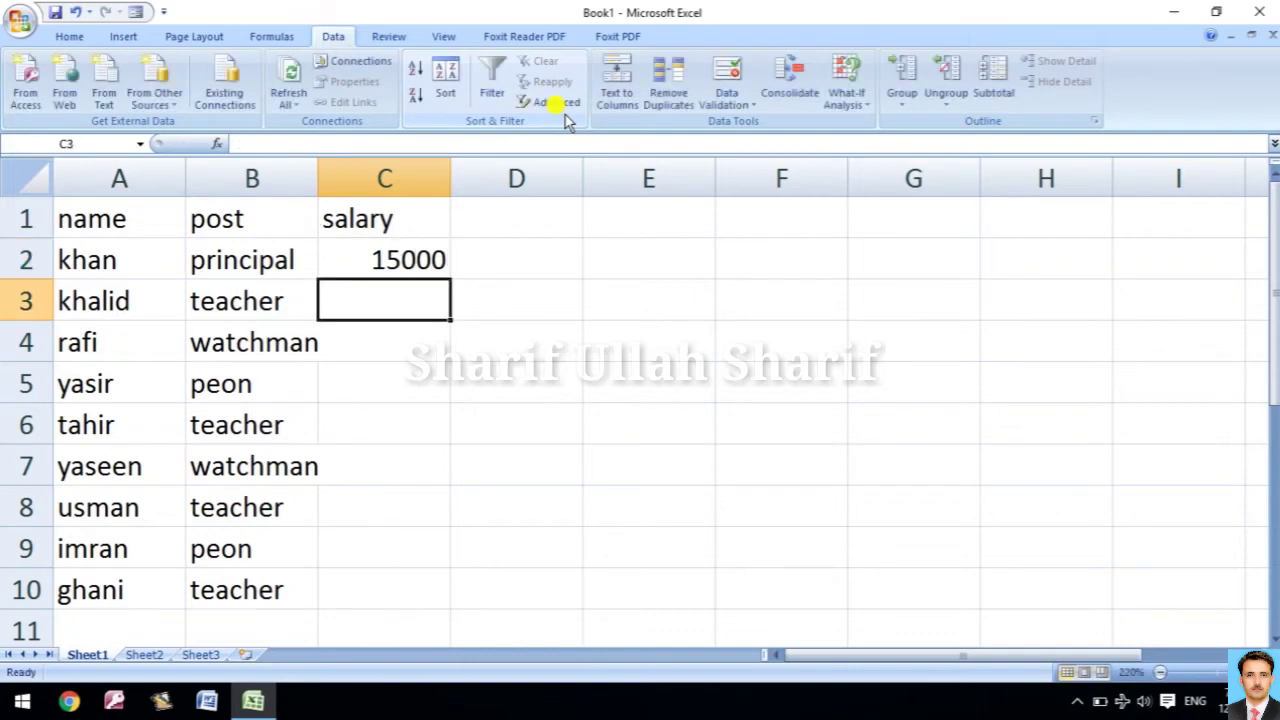
Step: Enter the salaries 12000 and 7000 in cells C3 and C4
text(4)
key(BackSpace)
text(12)
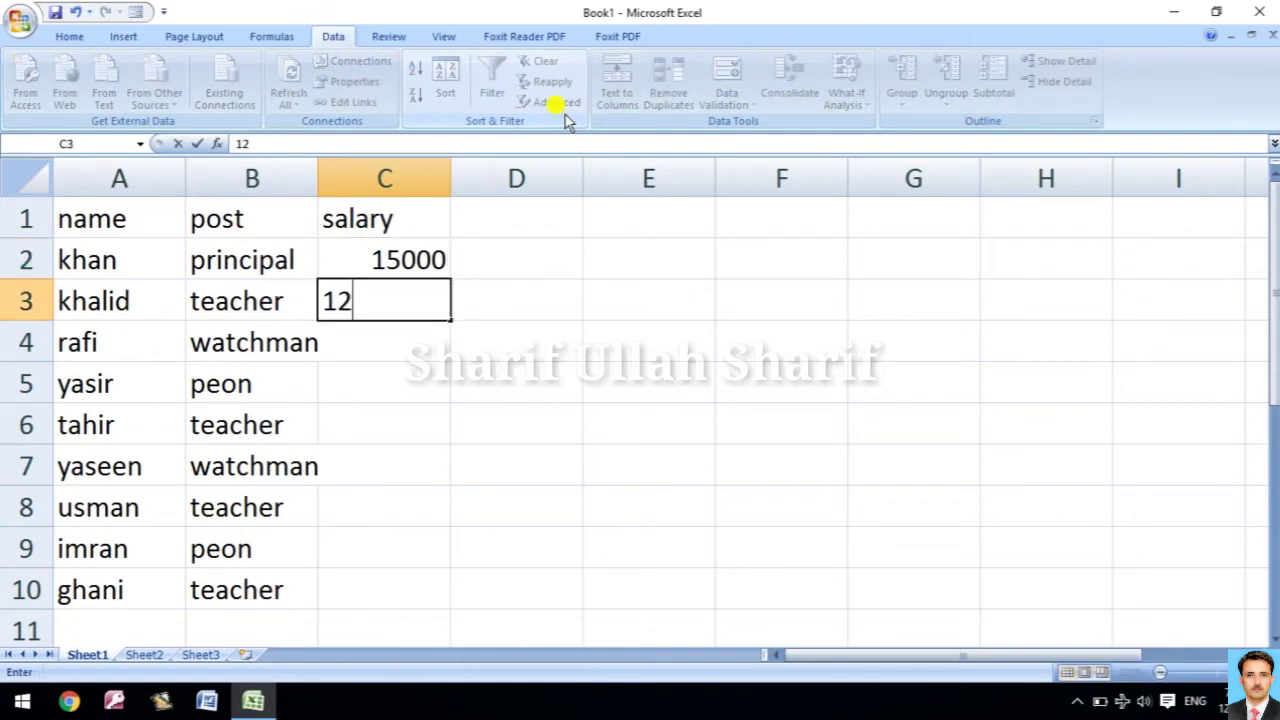
text(000)
key(Return)
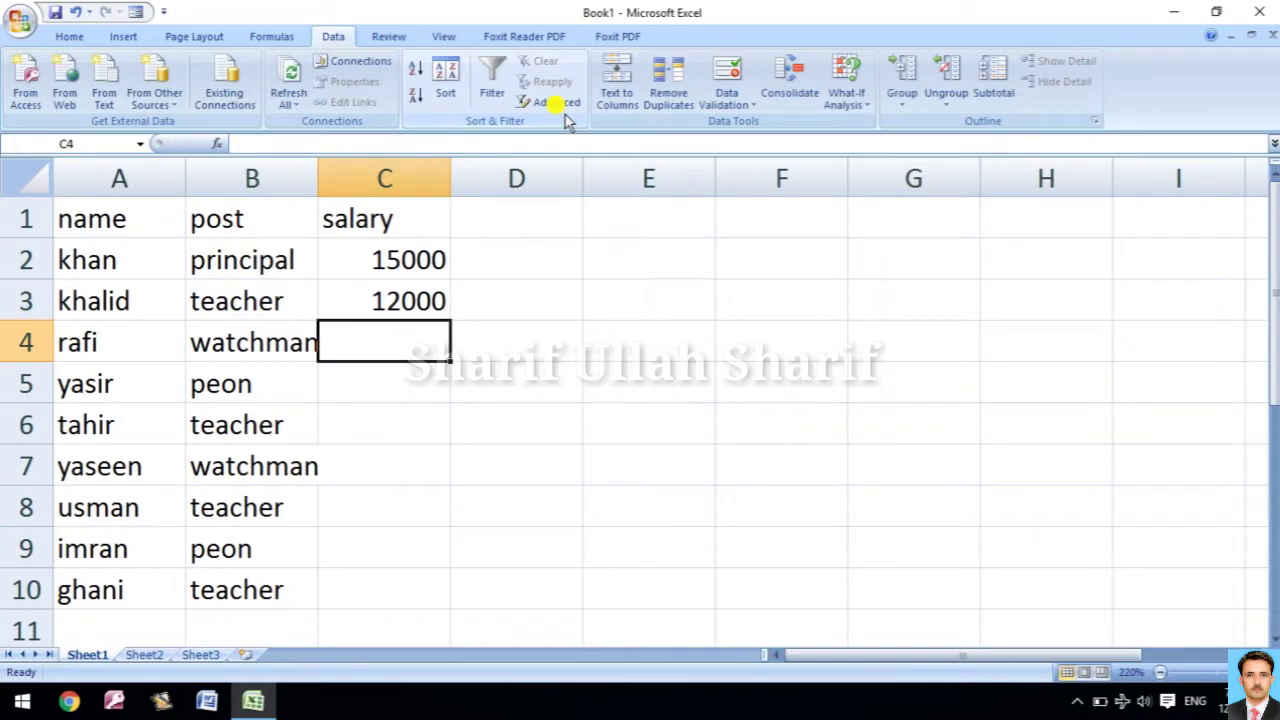
text(7000)
key(Return)
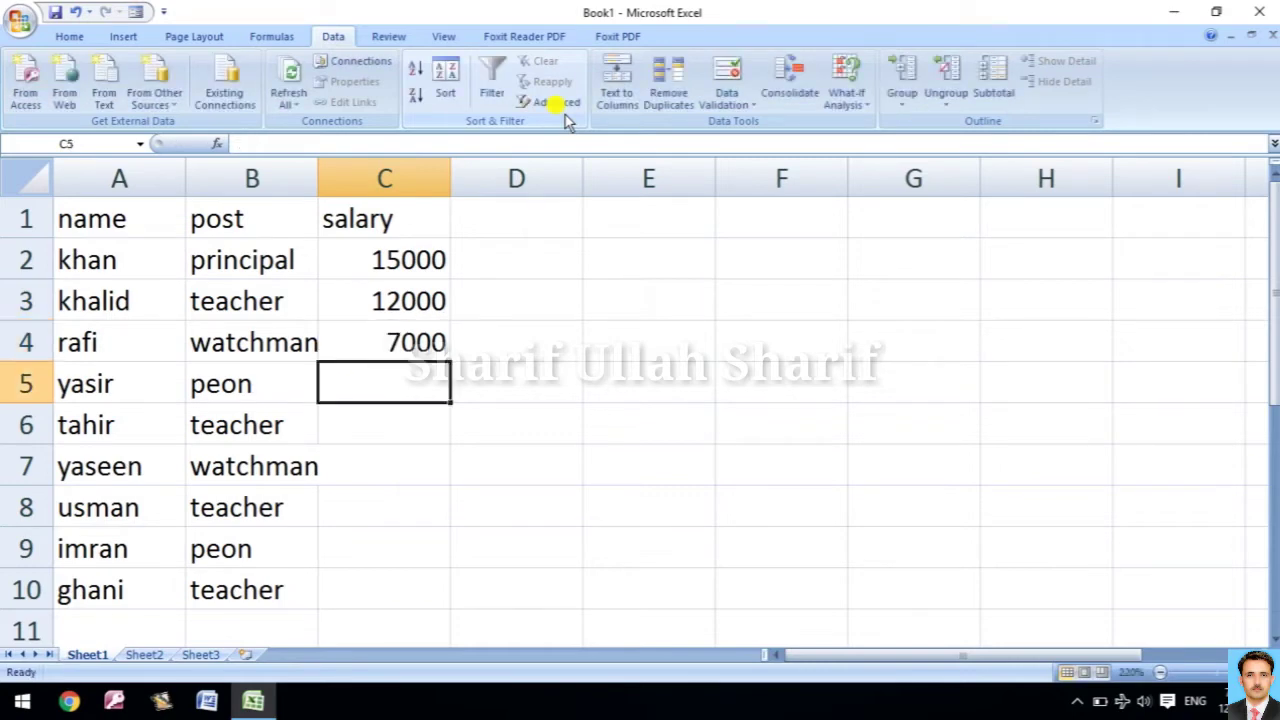
Step: Enter the salaries 6600, 8000 and 6000 in cells C5 to C7
text(6600)
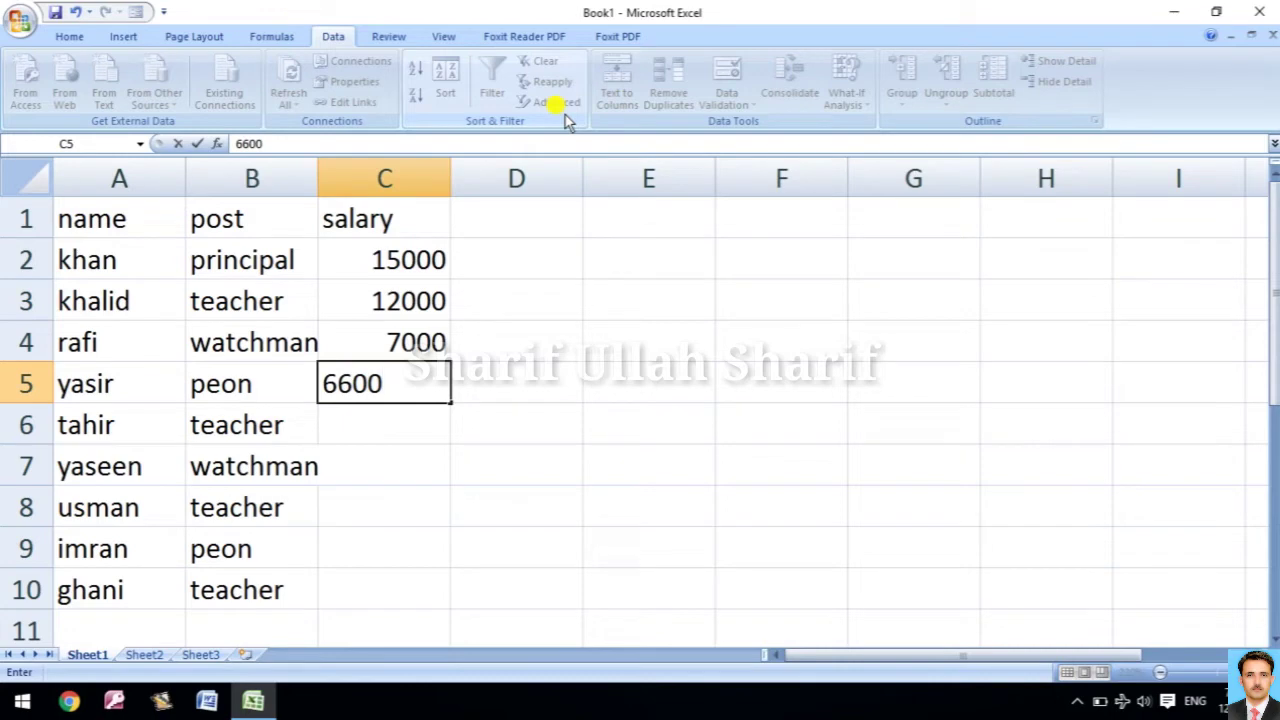
key(Return)
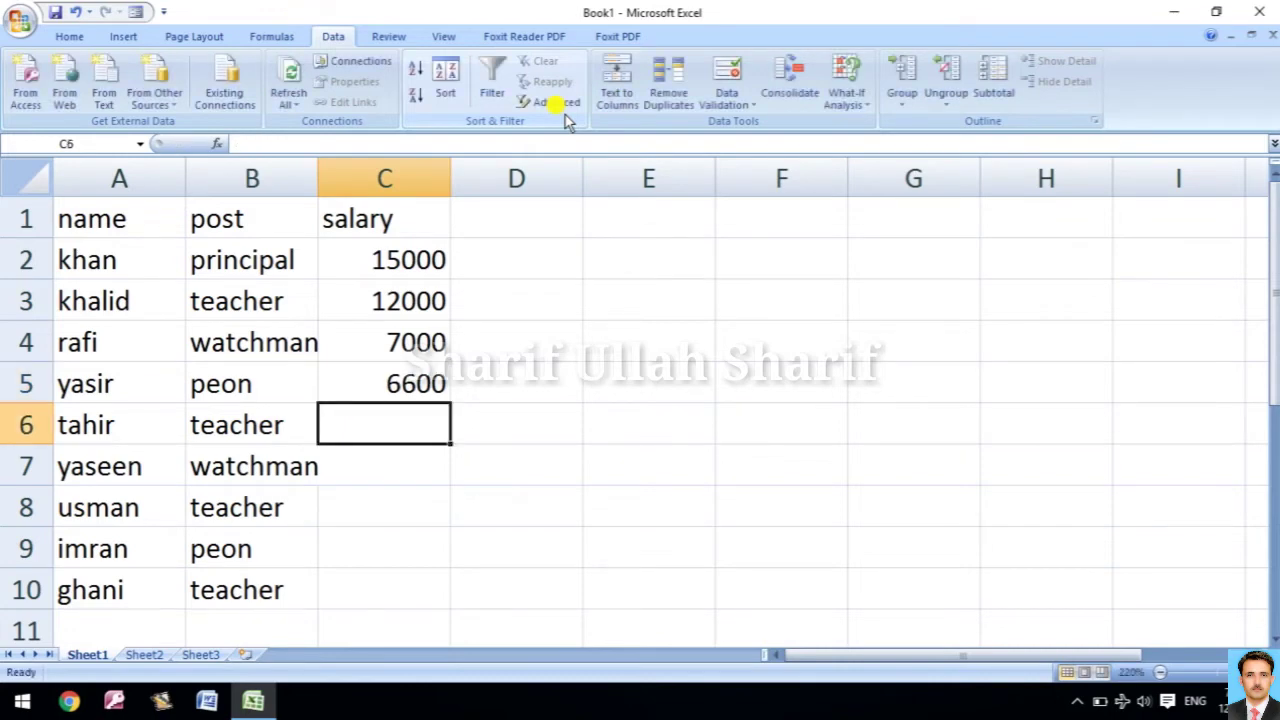
text(8000)
key(Return)
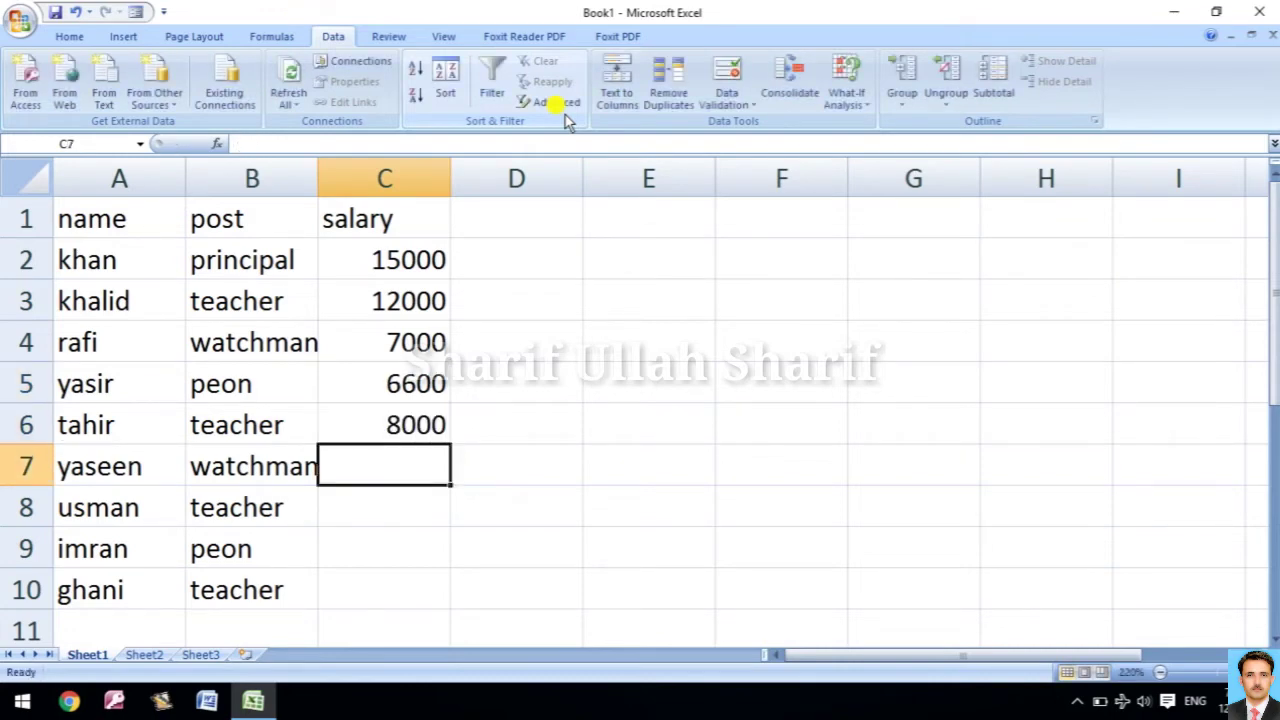
text(6000)
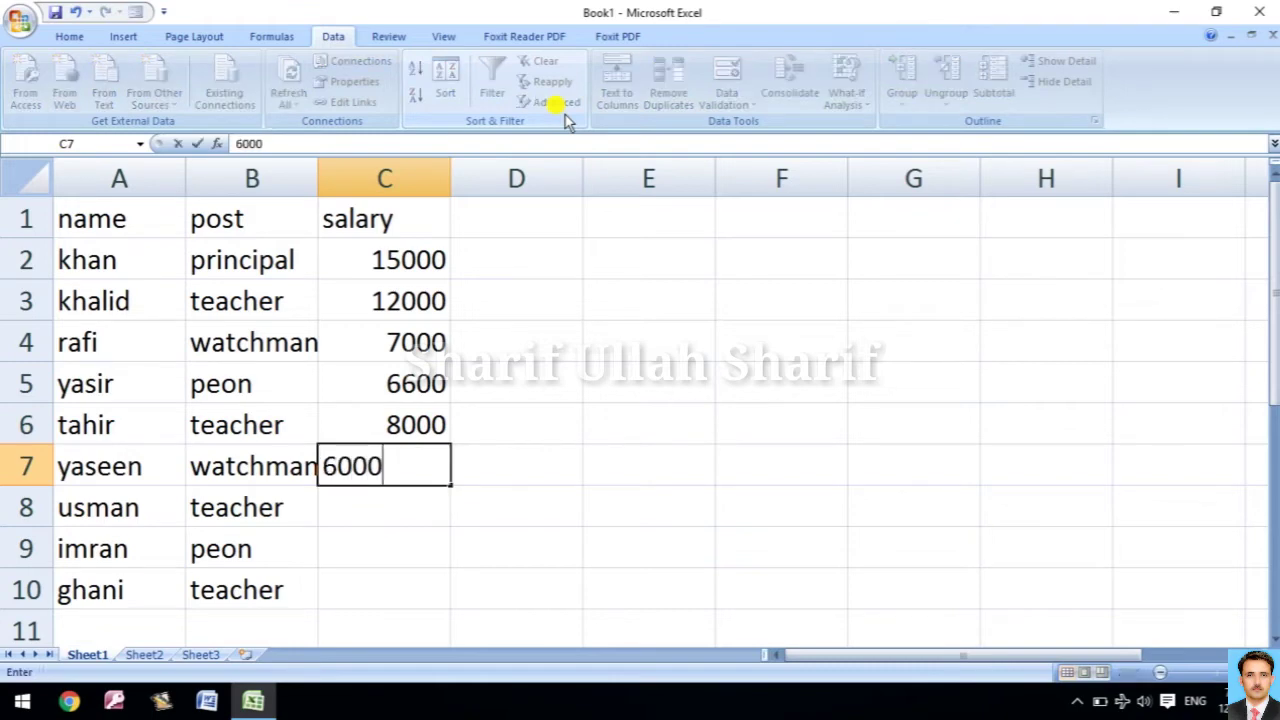
key(Return)
Step: Complete the salary column with 9000, 5000 and 8000 in cells C8 to C10
text(9000)
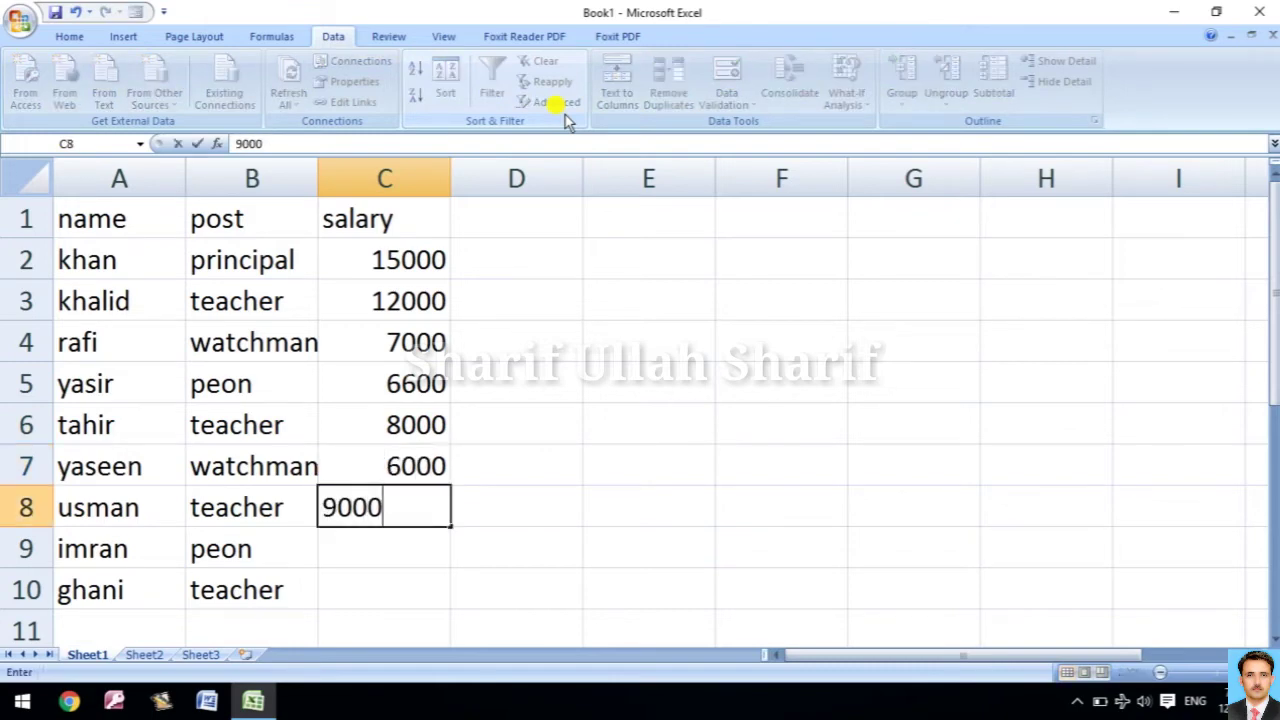
key(Return)
text(5000)
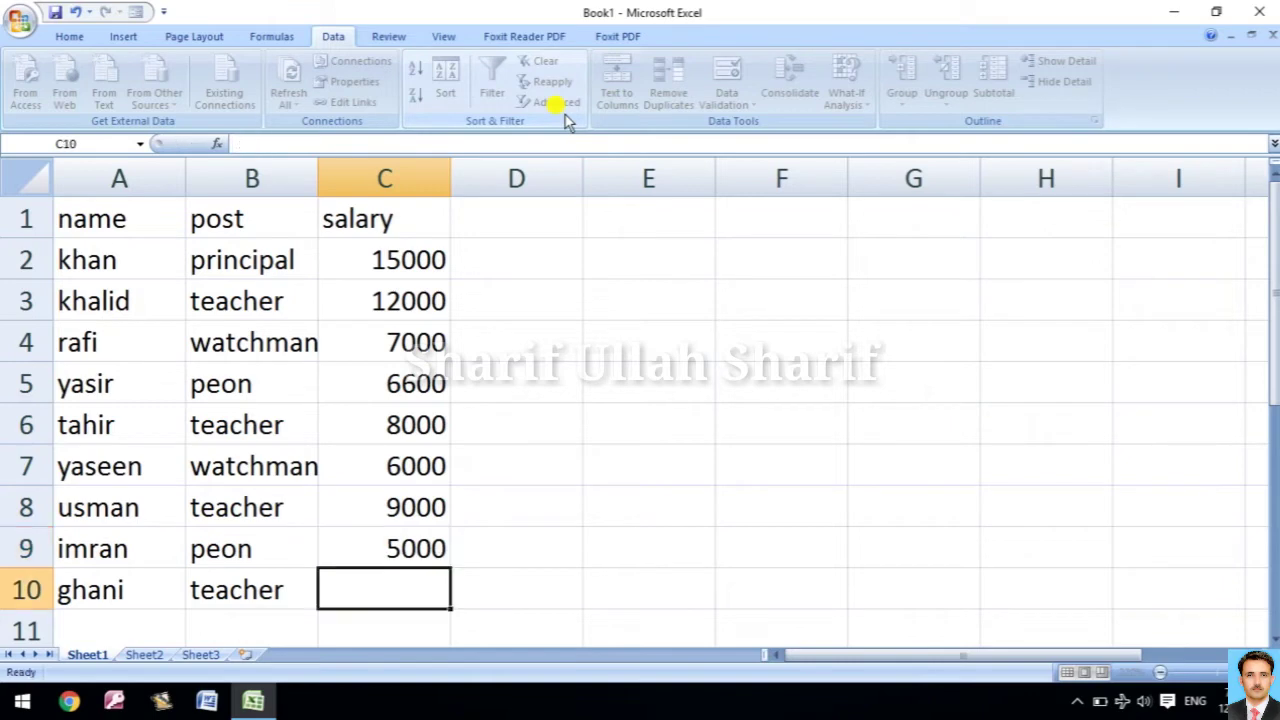
key(Return)
text(8000)
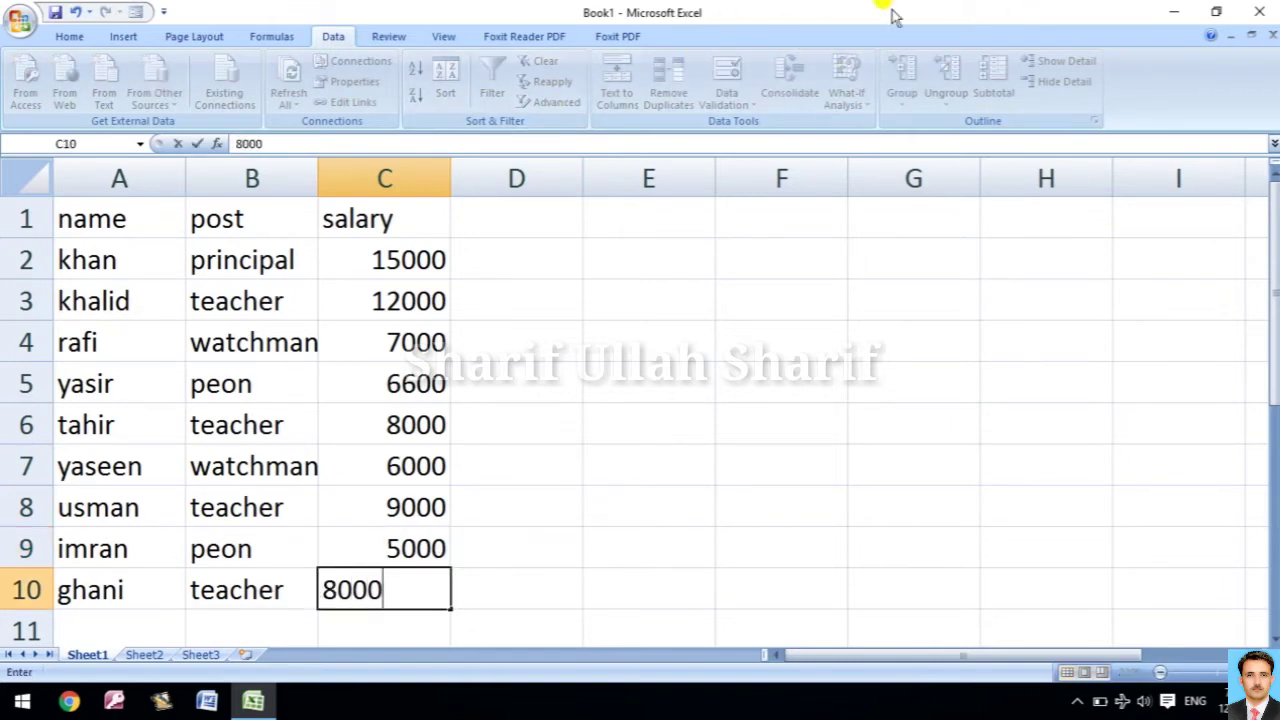
click(760, 341)
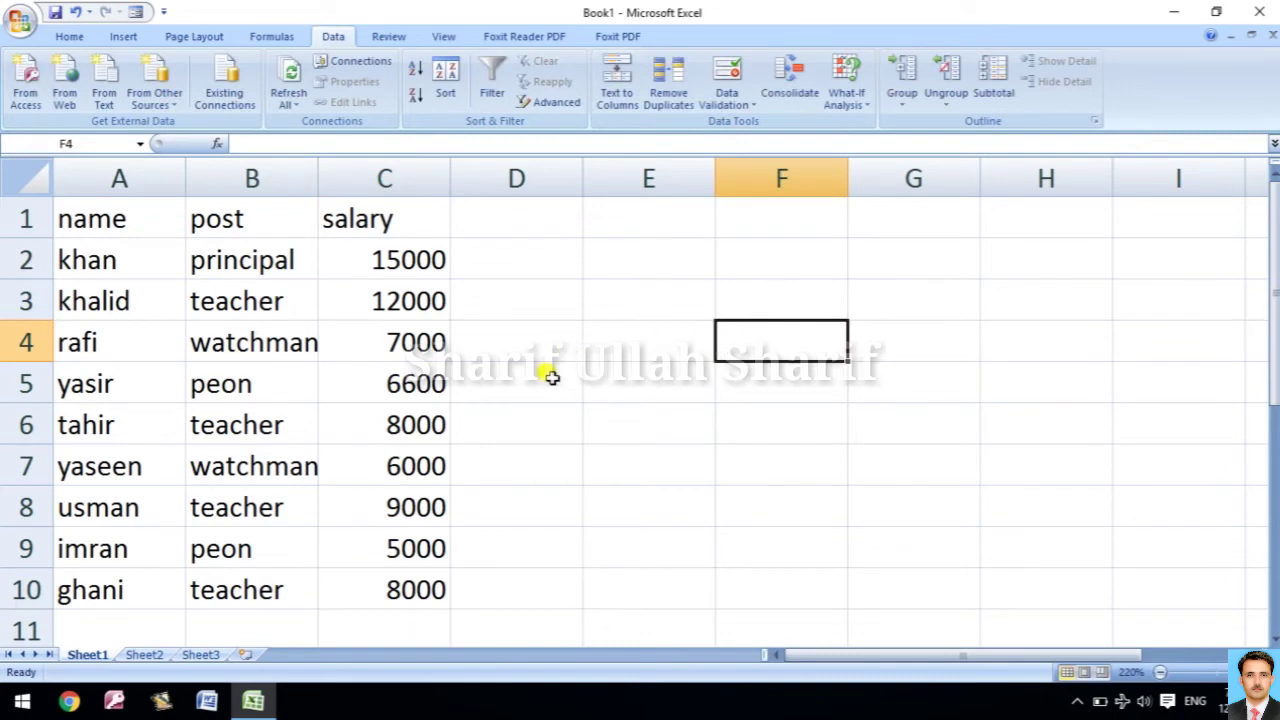
Step: Copy the name, post and salary headings from A1:C1 to the cells starting at F1
click(113, 210)
drag(113, 210, 355, 200)
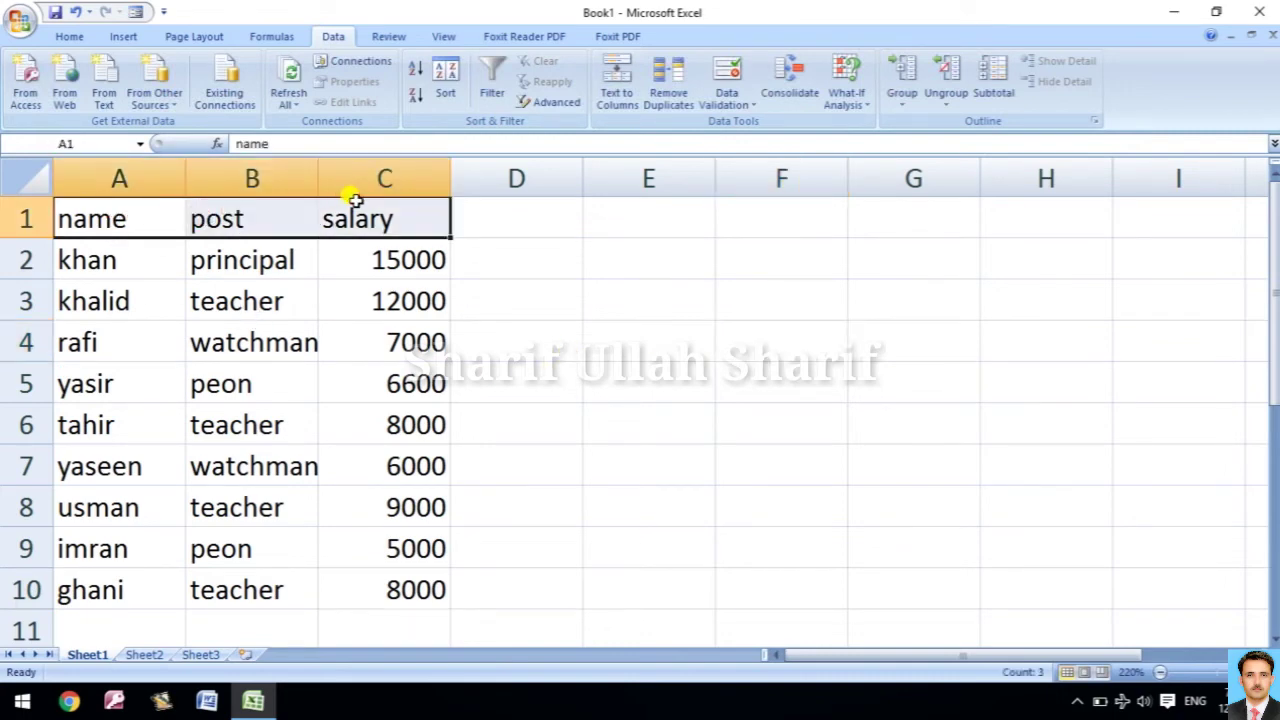
key(ctrl+c)
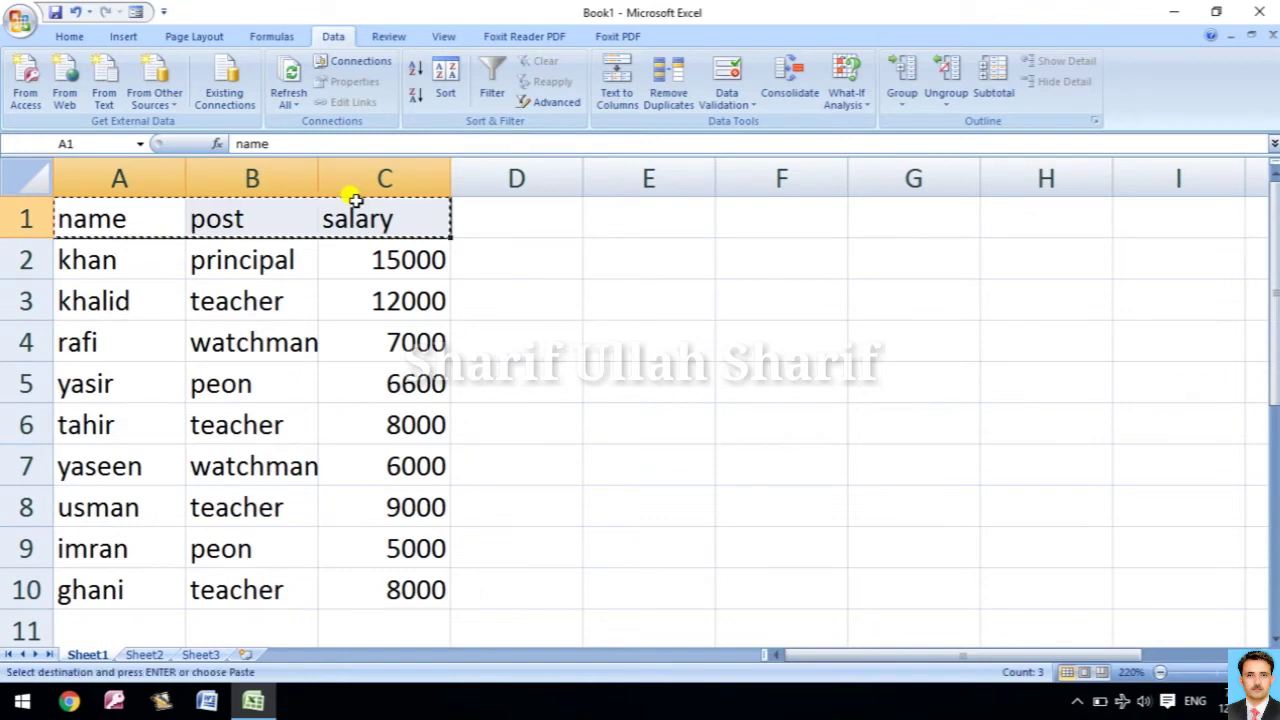
click(803, 219)
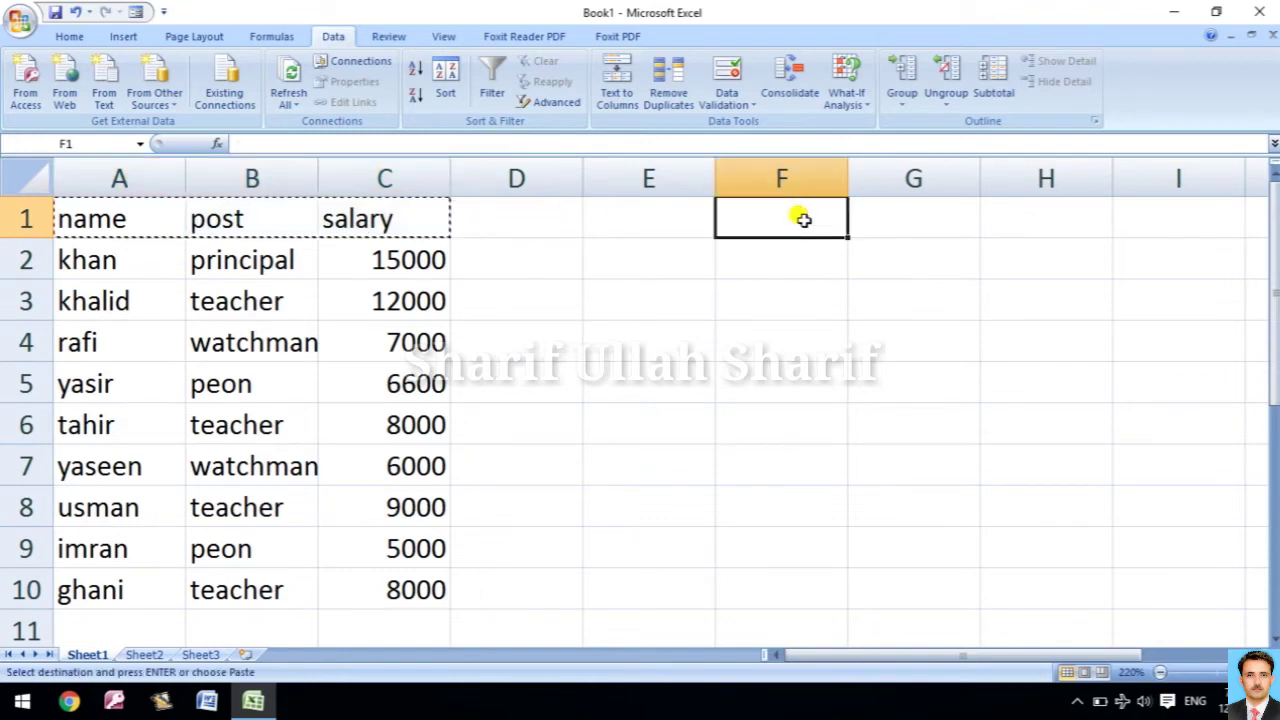
key(ctrl+v)
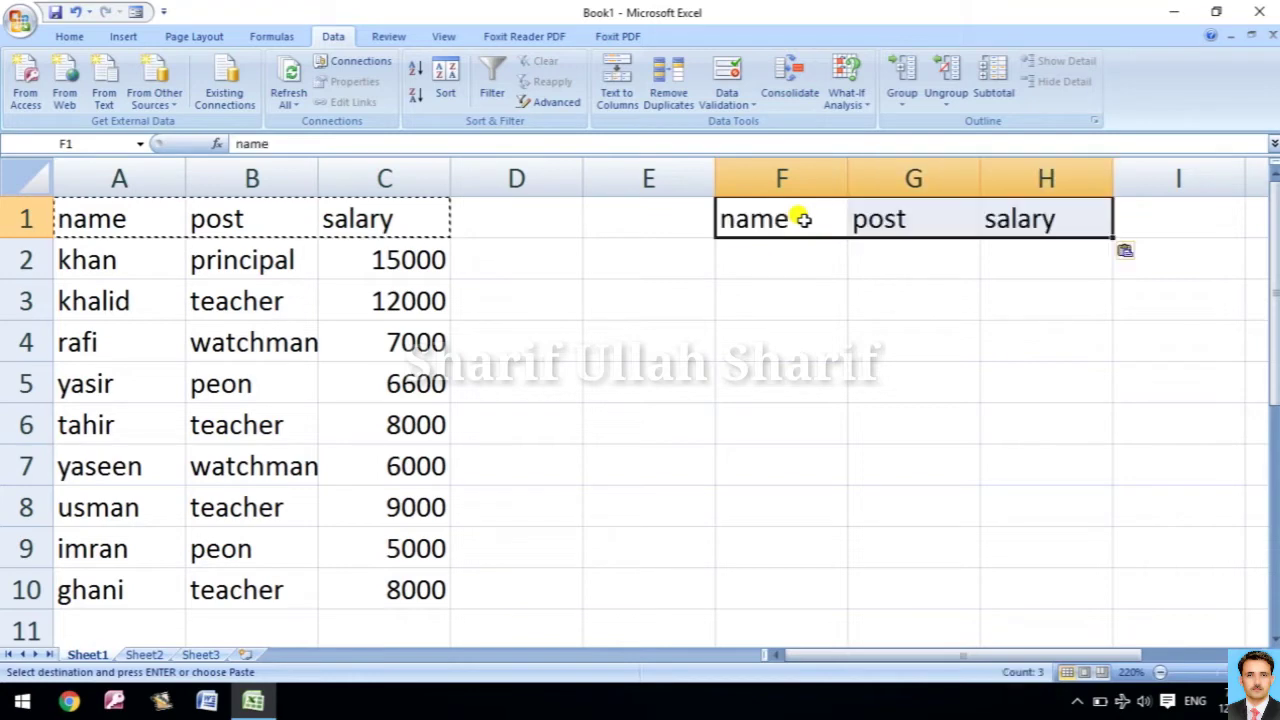
click(868, 349)
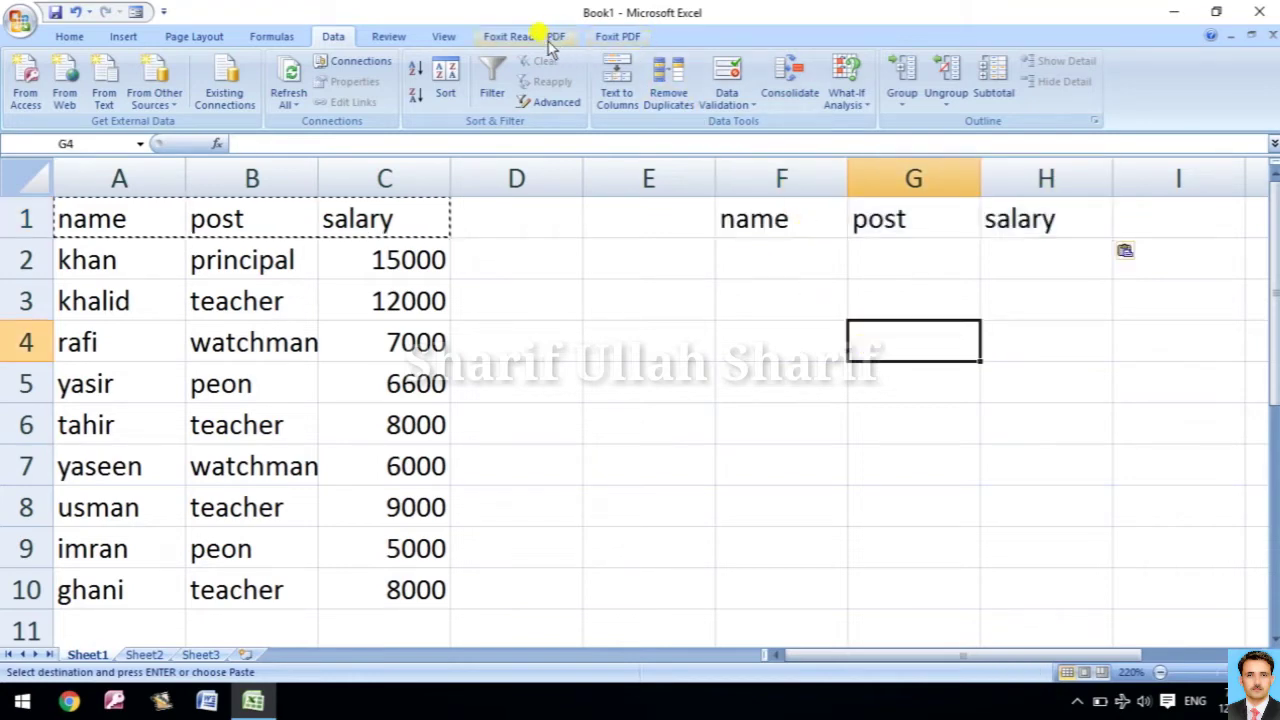
Step: Try to start recording a macro named "search button", stored in This Workbook
click(444, 38)
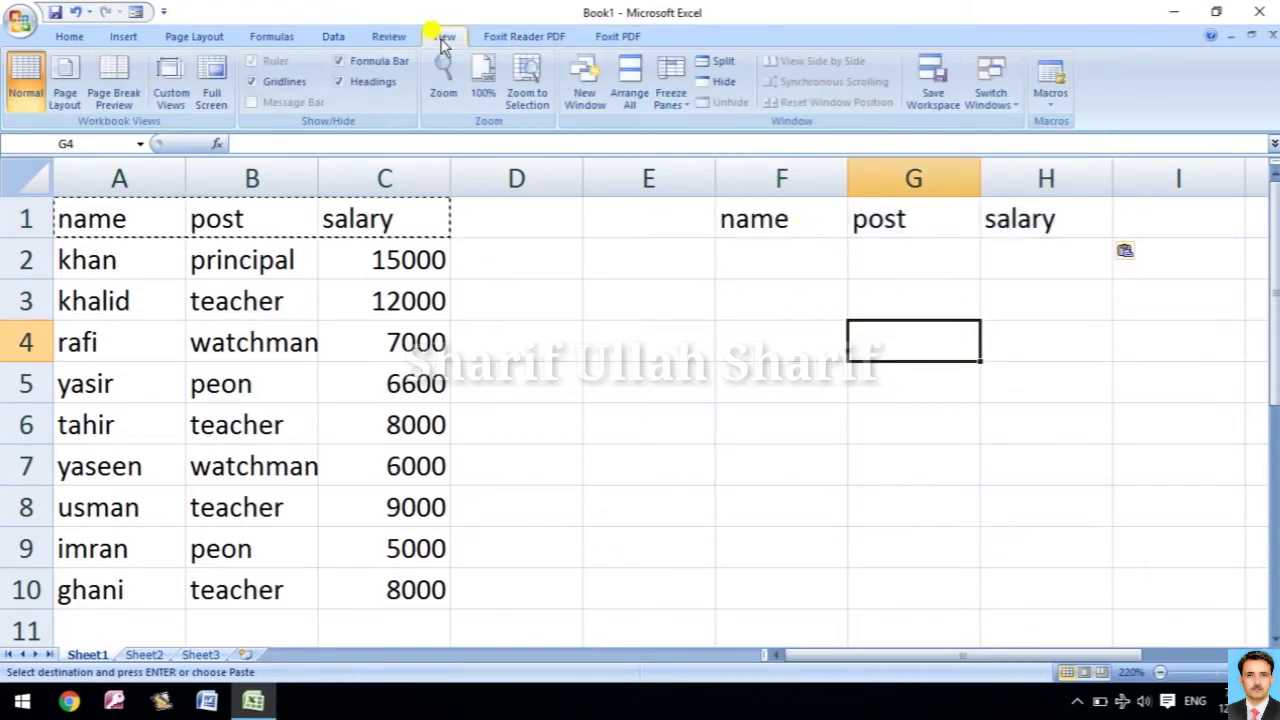
click(1050, 98)
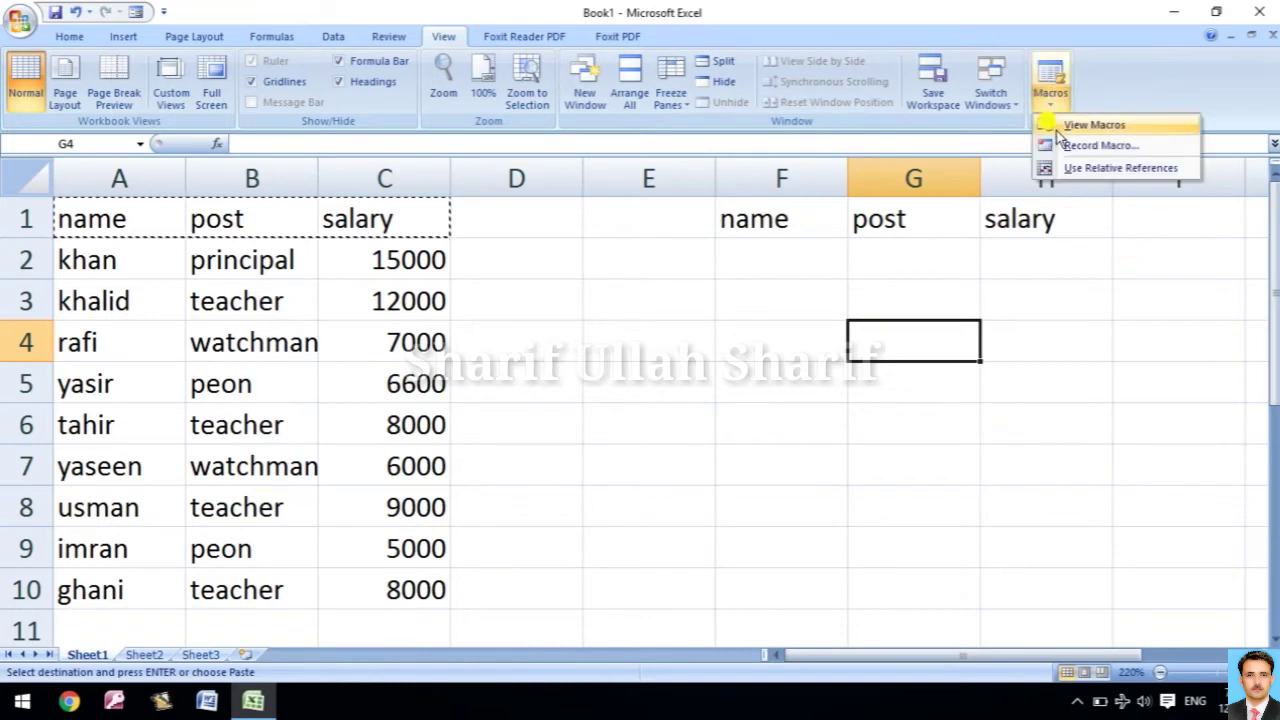
click(1066, 145)
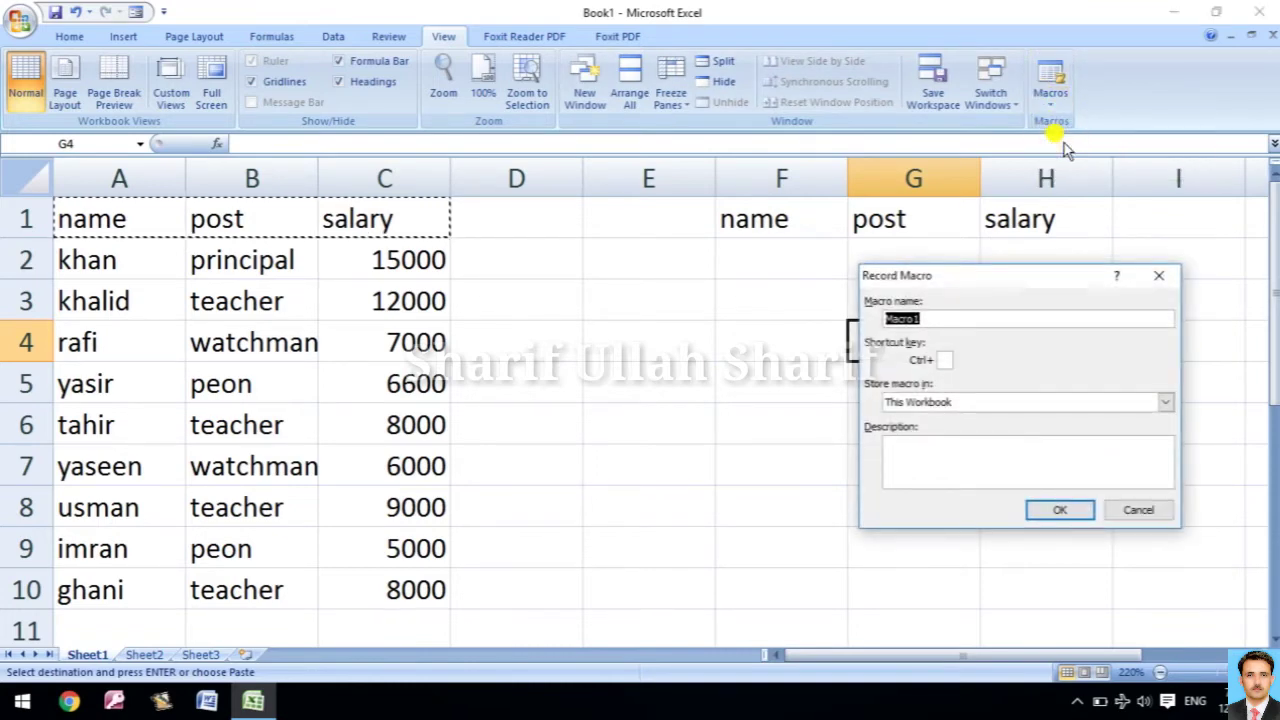
text(search button)
key(Return)
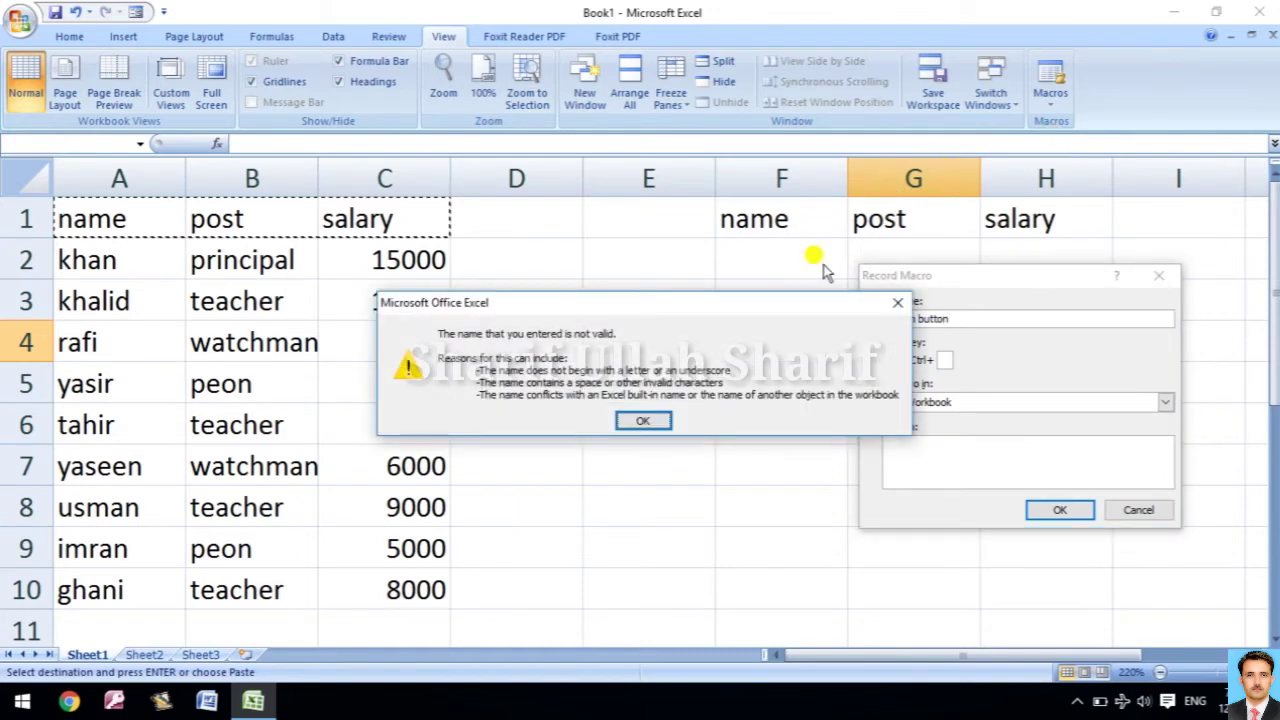
click(645, 420)
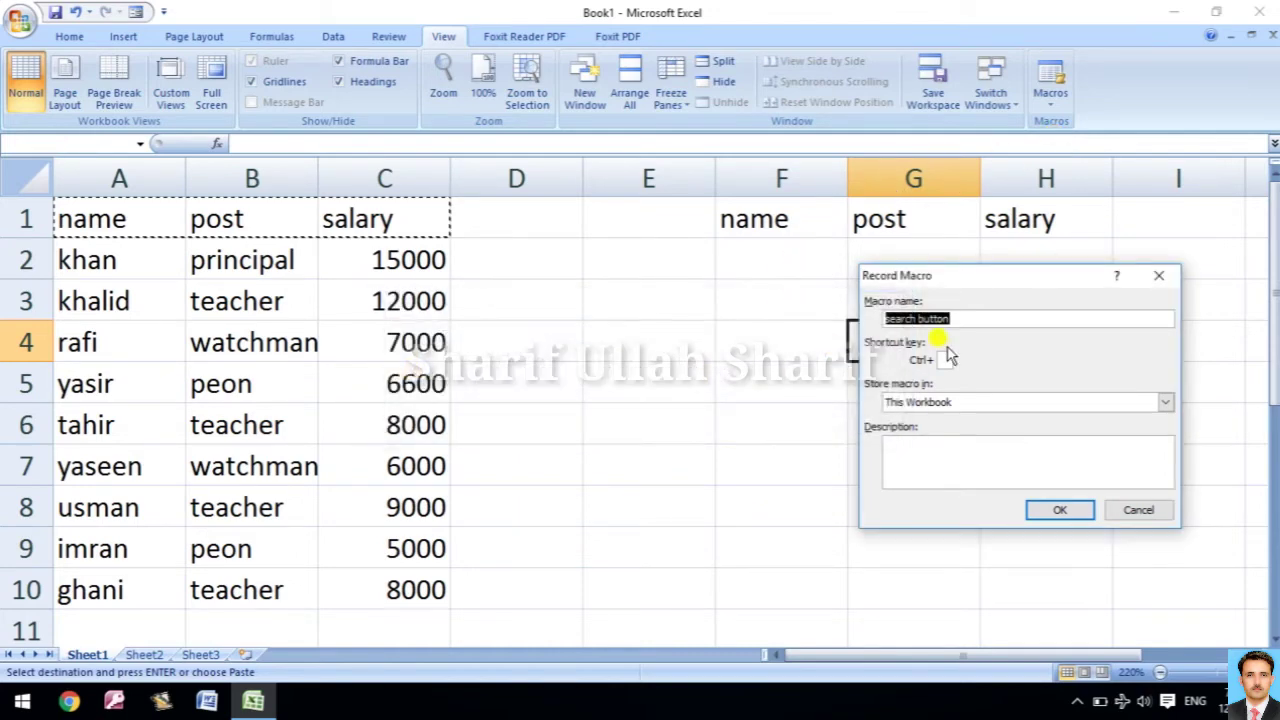
Step: Replace the space in the macro name with an underscore and start recording the macro
click(957, 316)
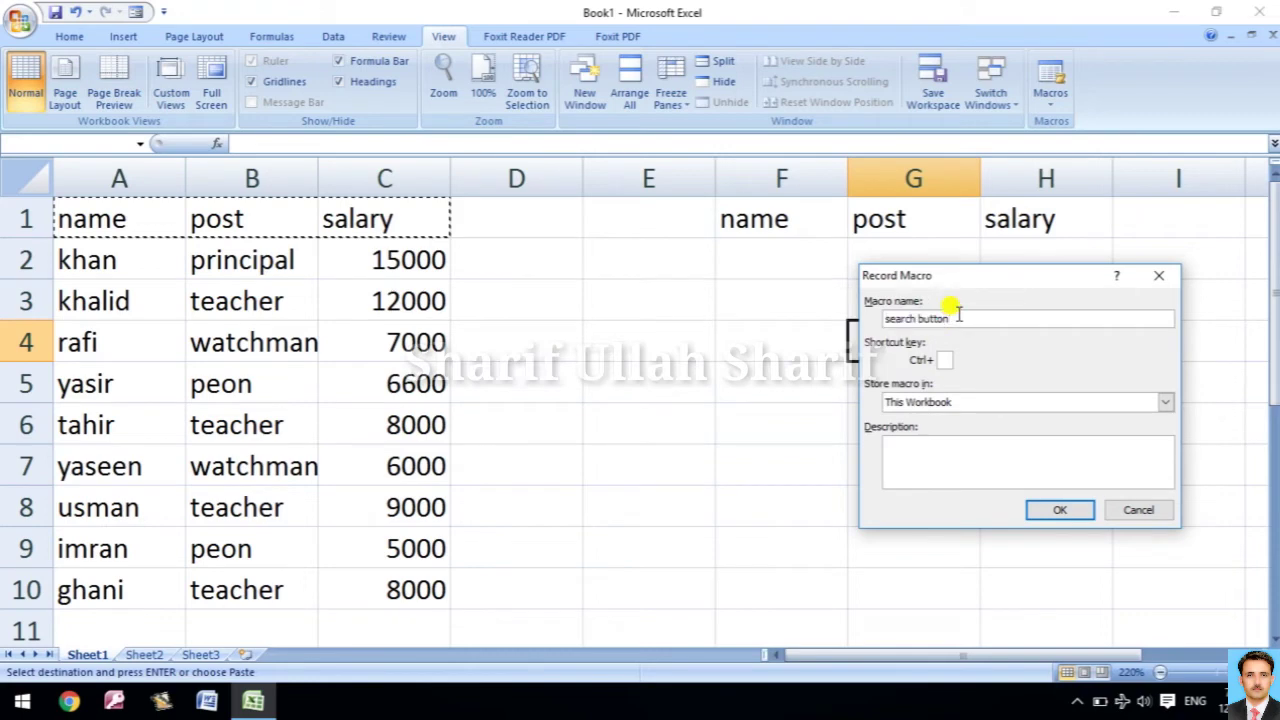
key(Left)
key(Left)
key(Left)
key(Left)
key(BackSpace)
text(_)
key(Return)
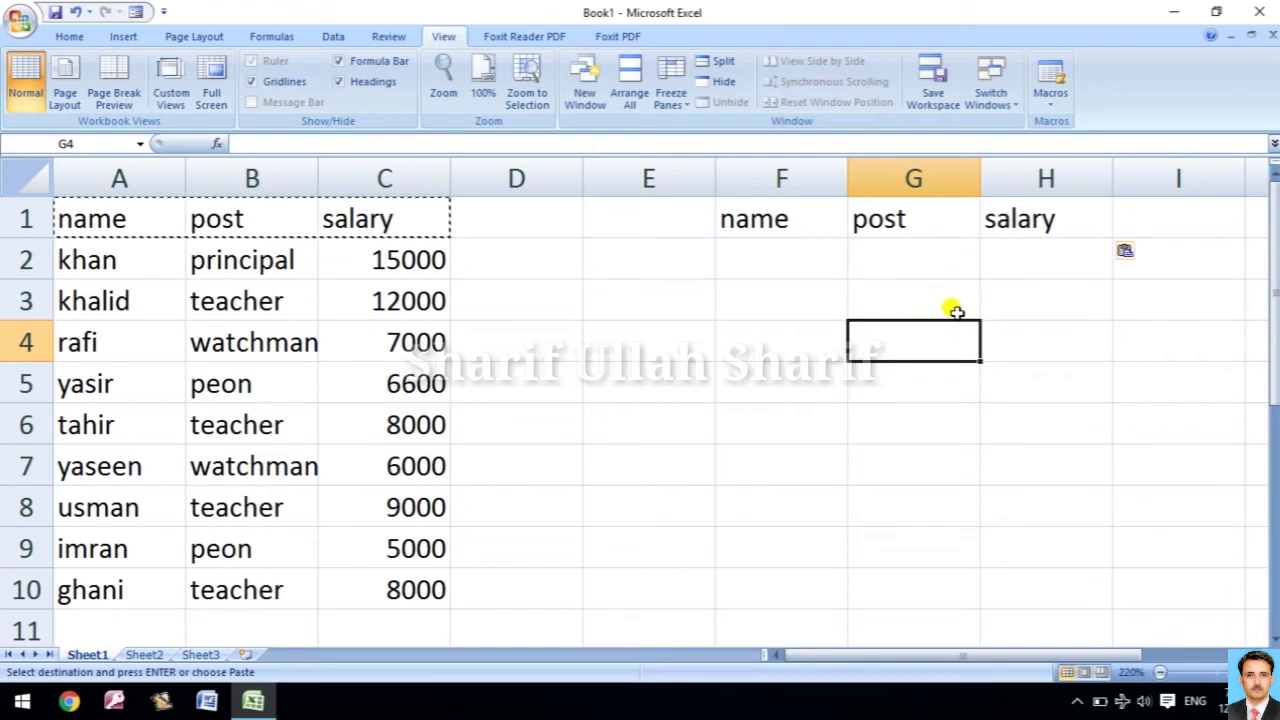
Step: Set up an Advanced Filter with list range A1:C10 and criteria range F1:H2
click(333, 37)
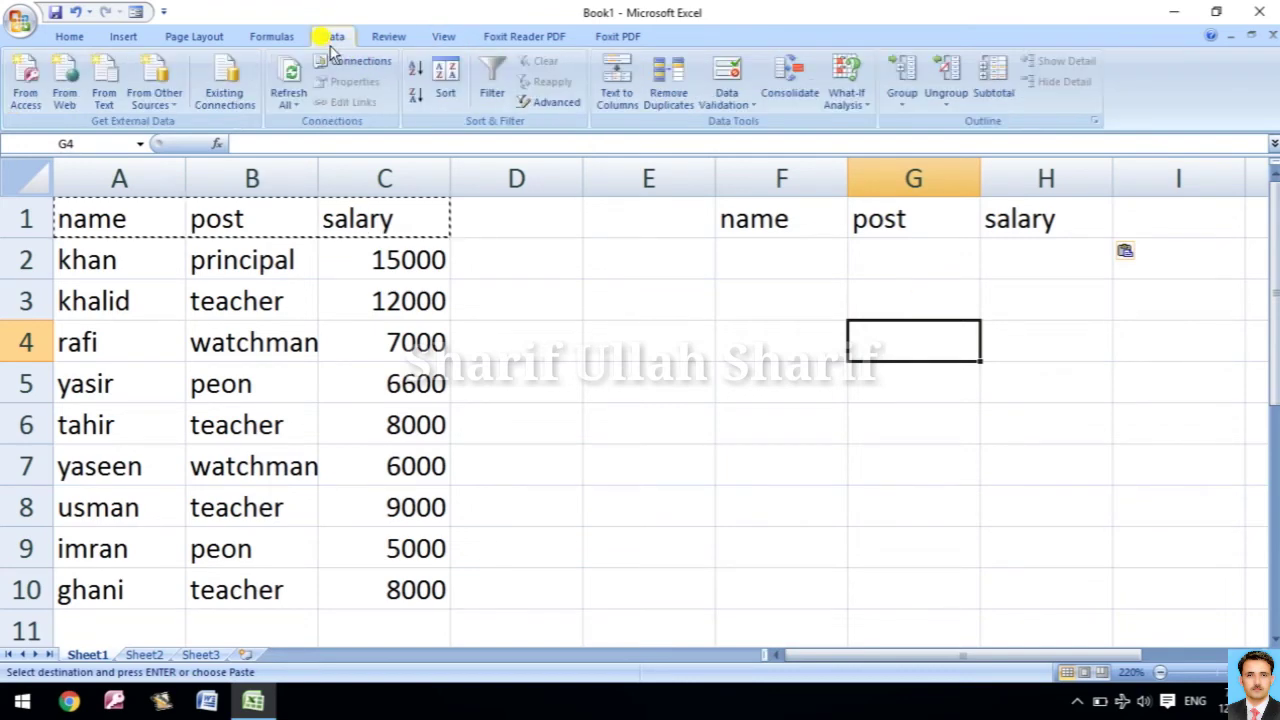
click(553, 102)
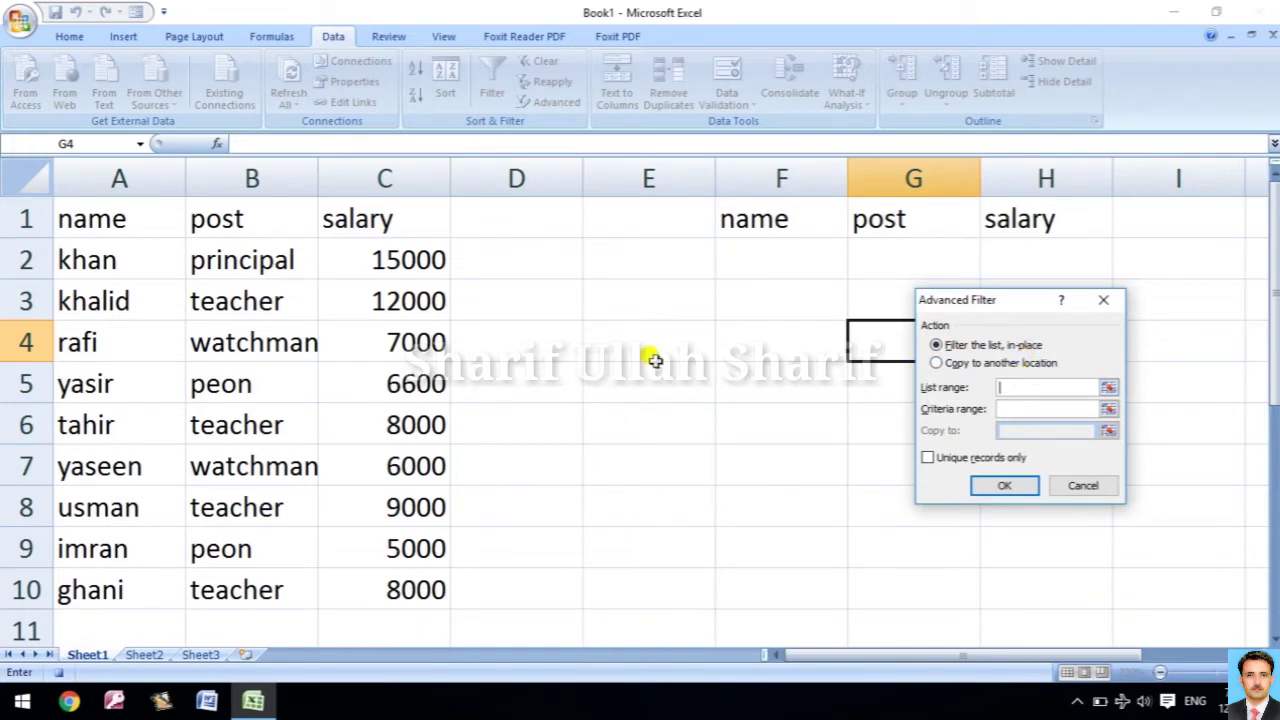
drag(127, 222, 350, 584)
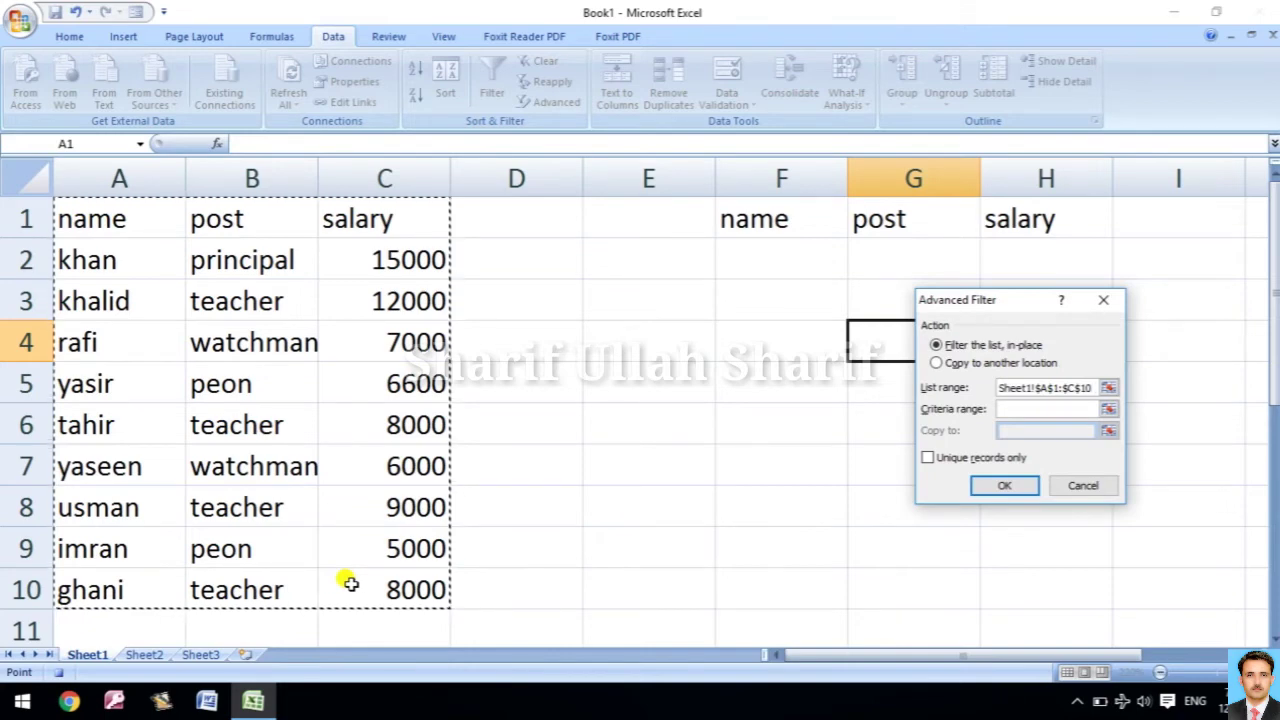
click(1040, 409)
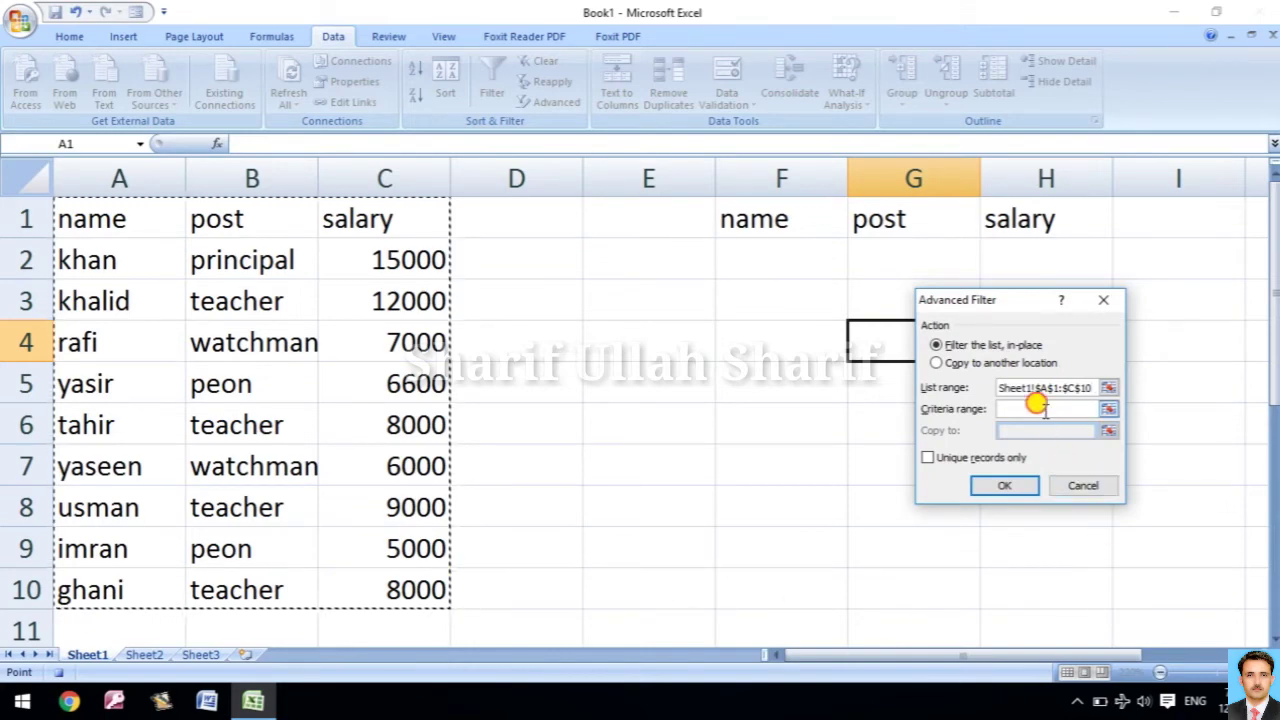
drag(774, 208, 1014, 251)
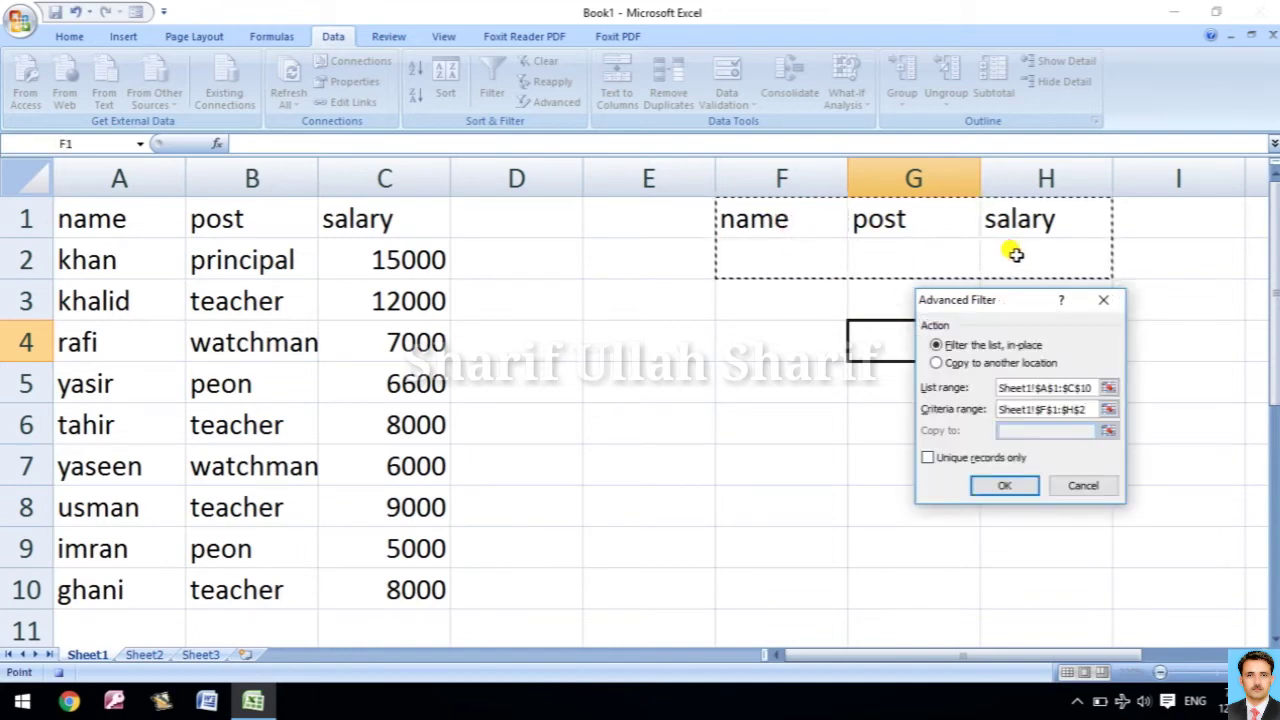
Step: Set the Advanced Filter to copy its results to another location, F4:H15, and apply it
click(935, 363)
click(1049, 430)
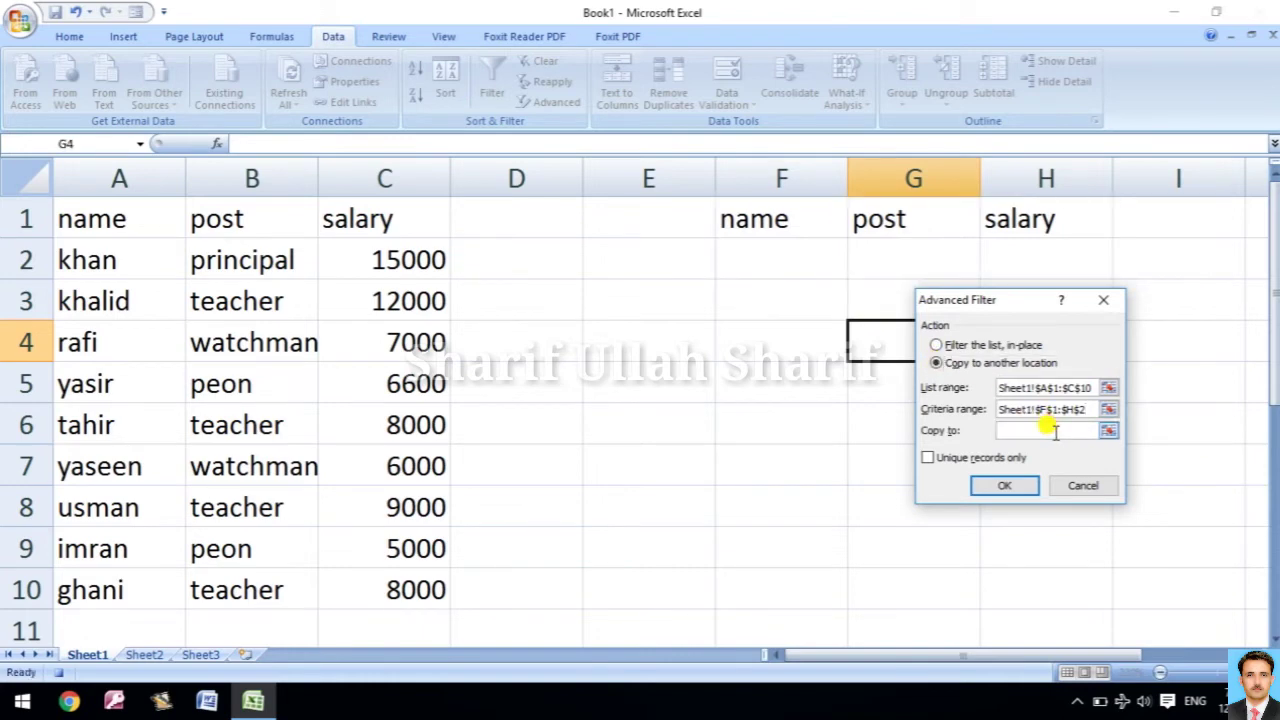
drag(751, 332, 1000, 572)
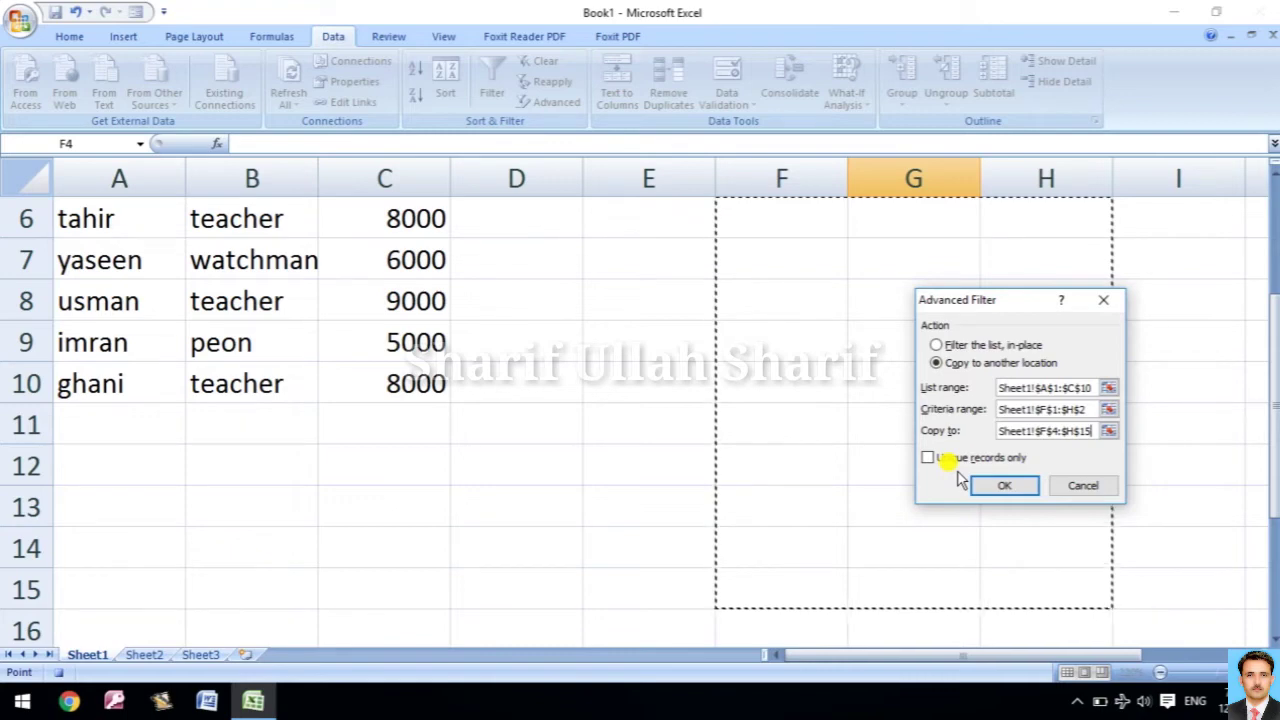
click(995, 492)
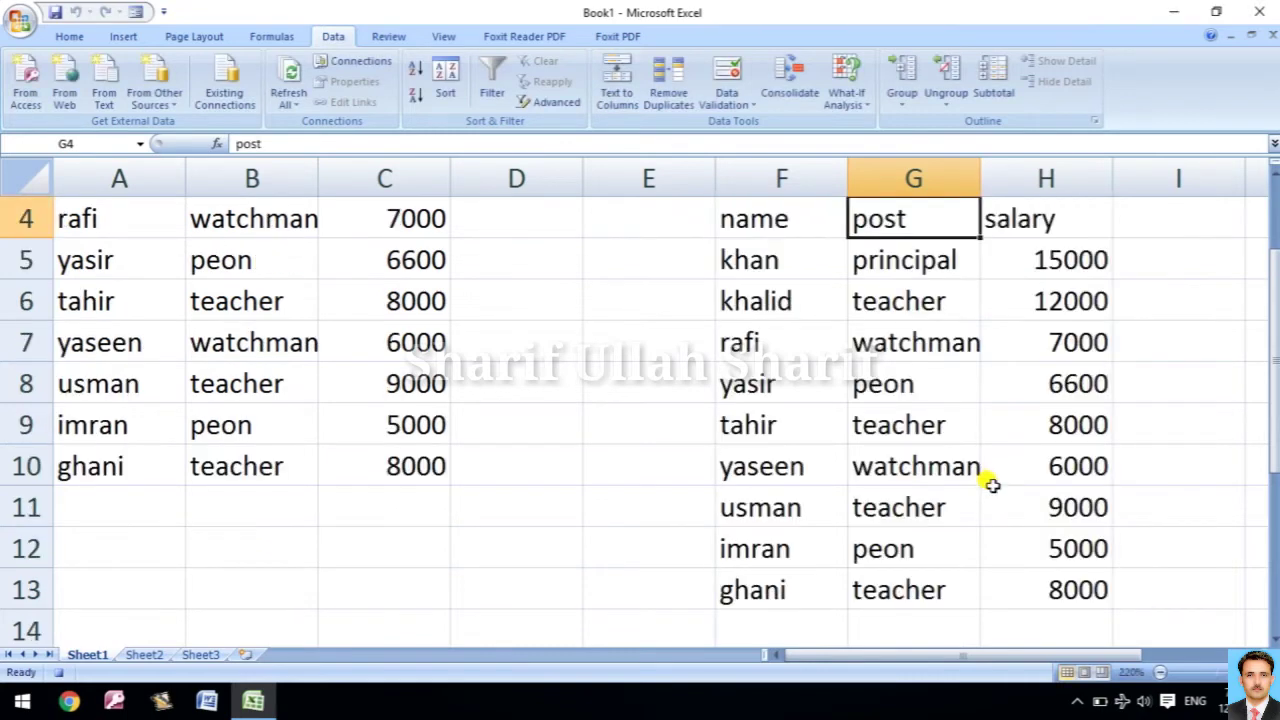
drag(1268, 455, 1270, 310)
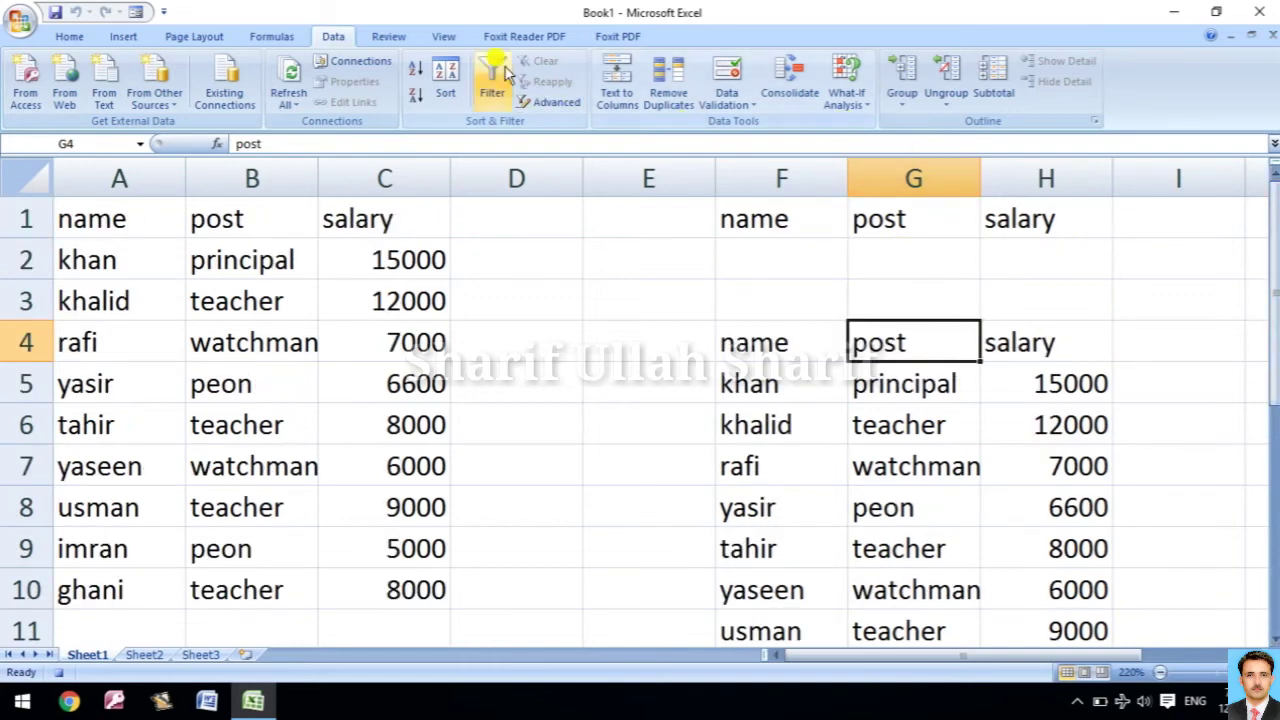
Step: Stop recording the macro
click(446, 40)
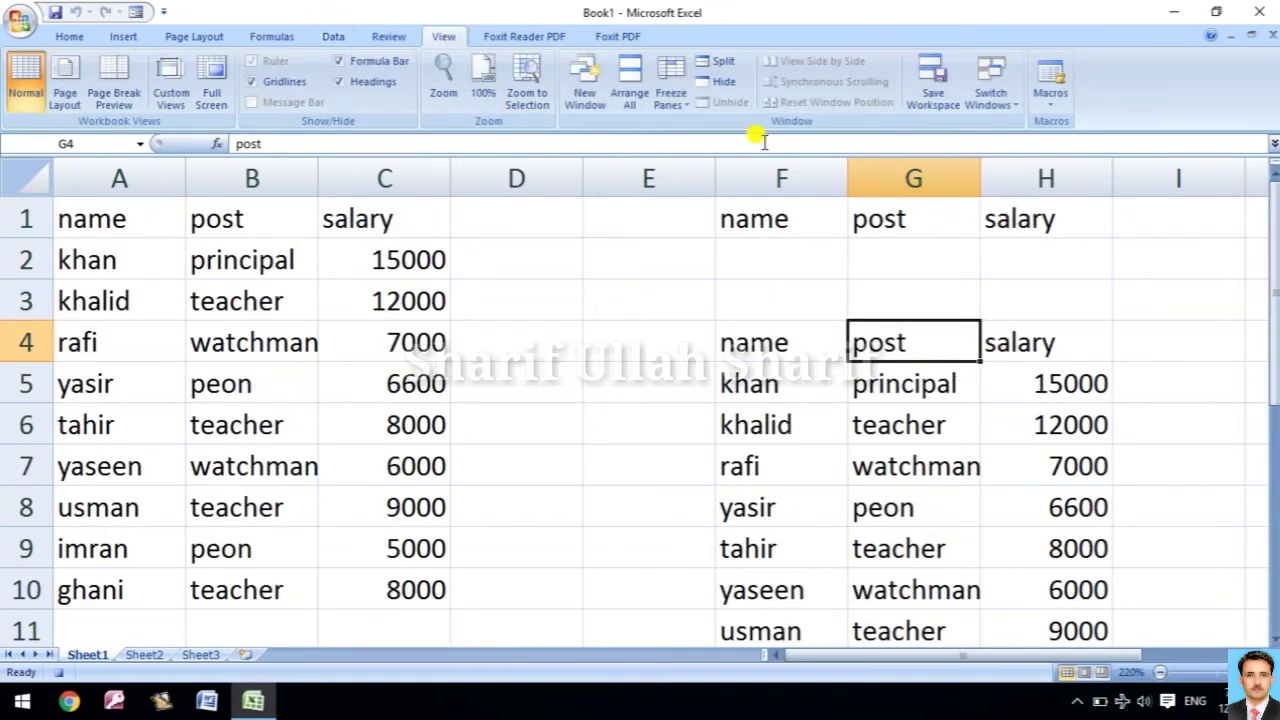
click(1051, 93)
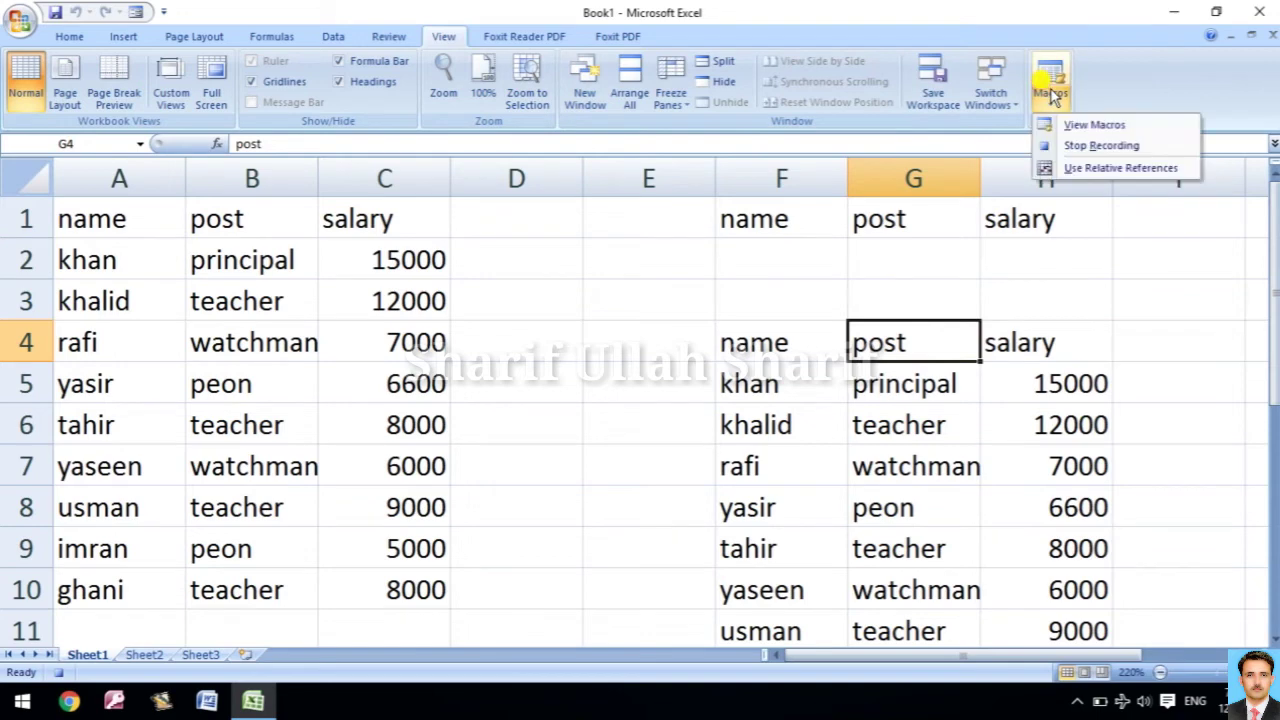
click(1070, 148)
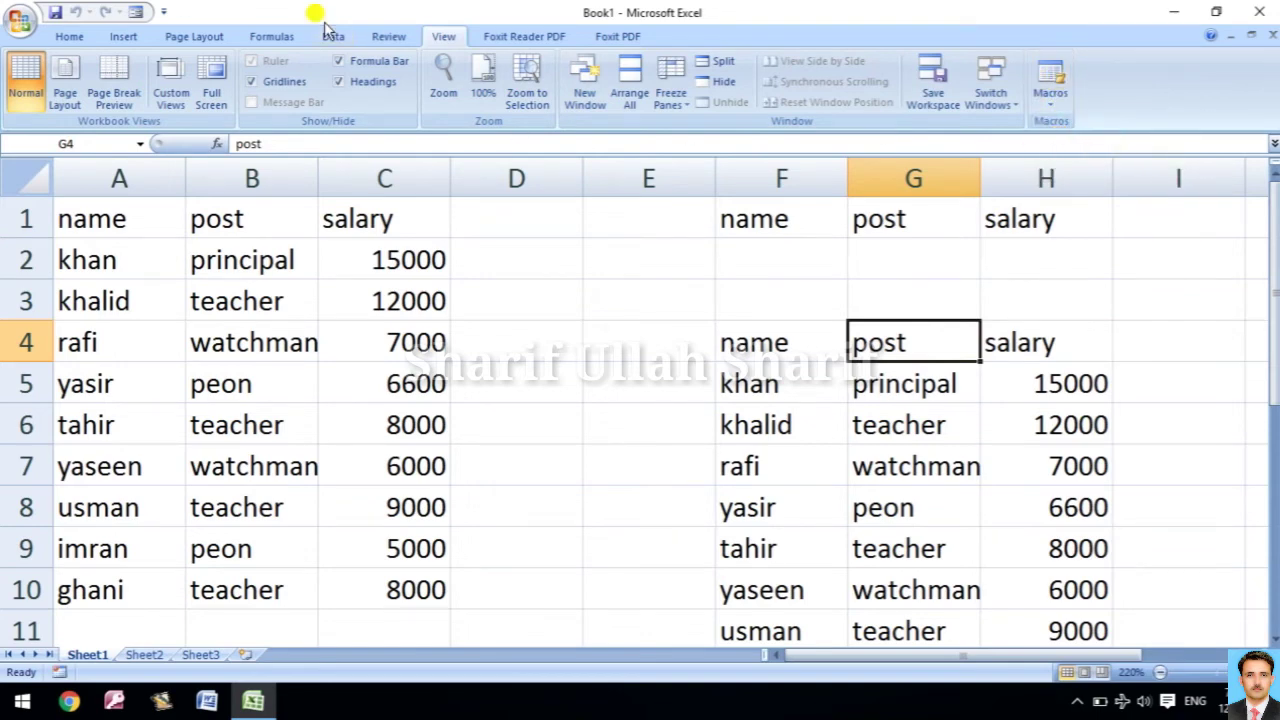
Step: Draw a rounded rectangle about 0.25" high and 0.96" wide over cells D4:E5, between the two tables
click(128, 38)
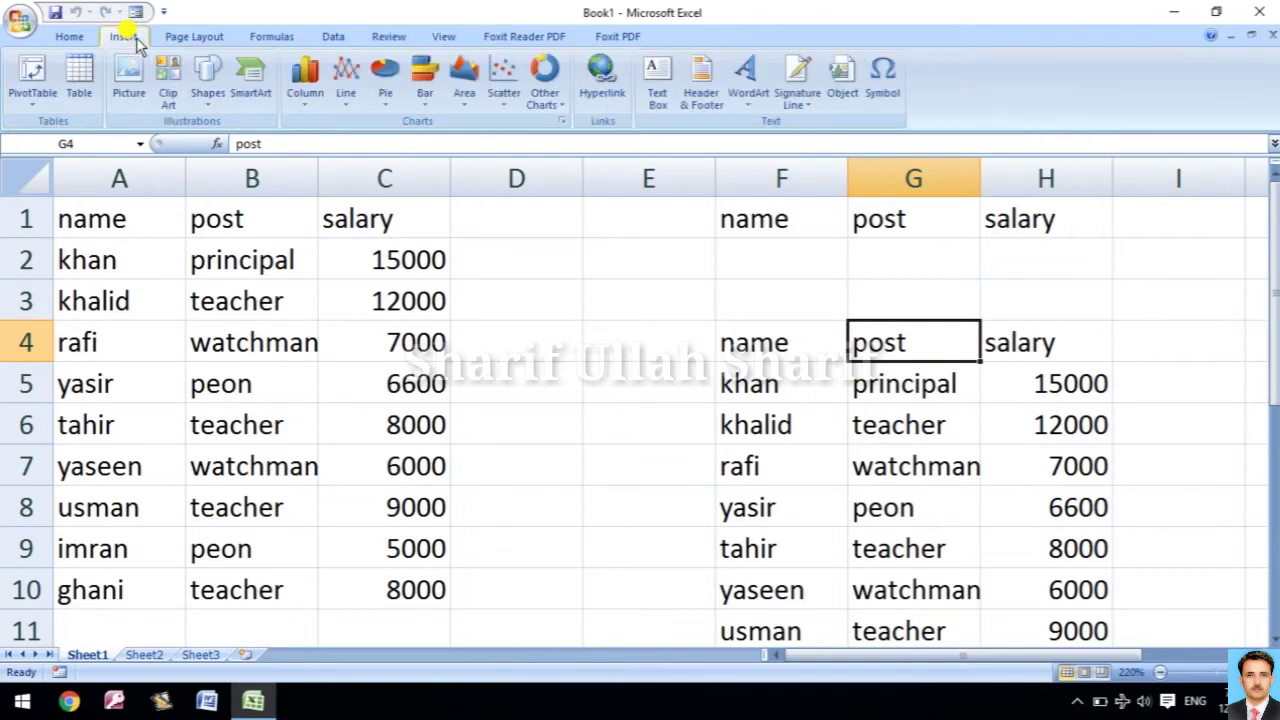
click(205, 95)
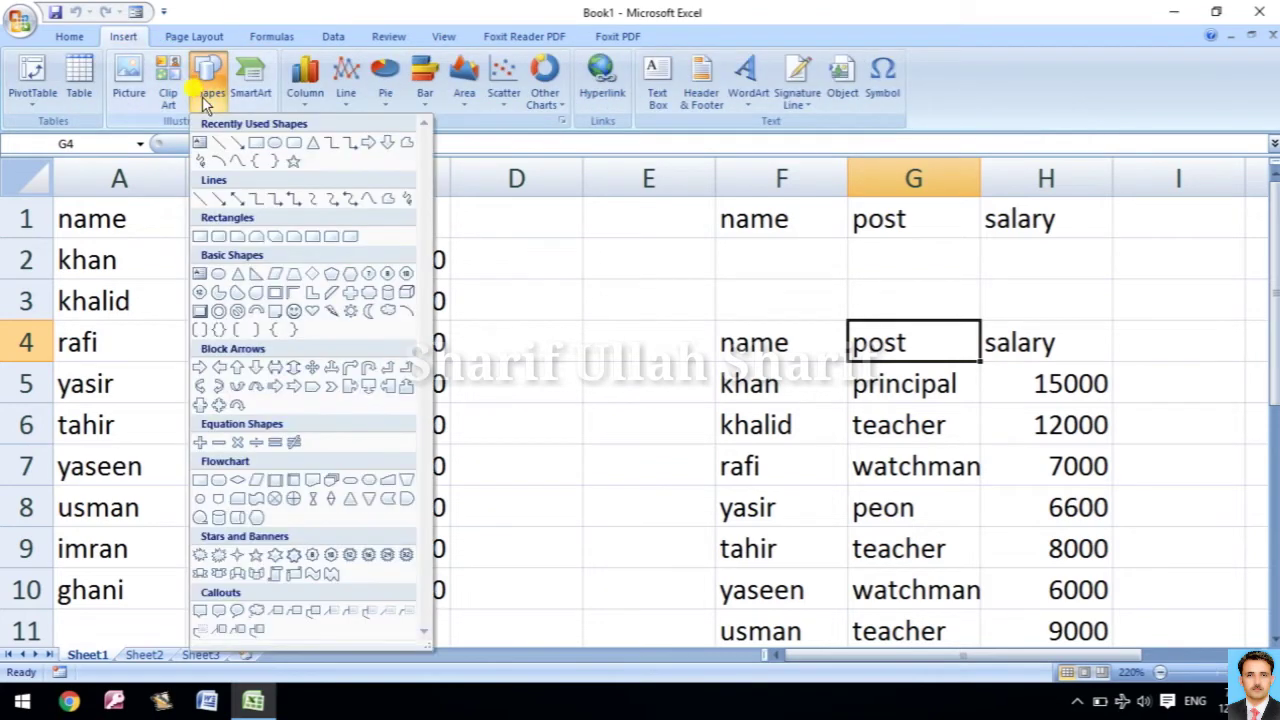
click(293, 143)
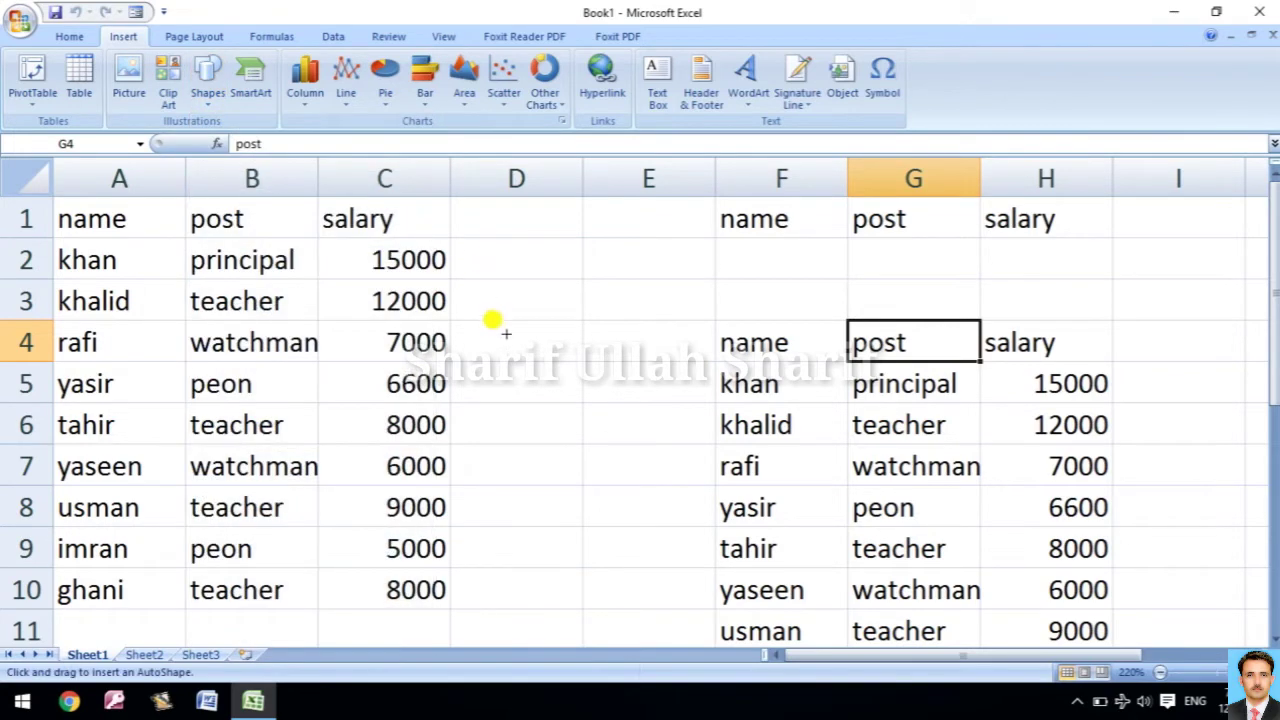
mouse_move(505, 335)
mouse_down()
mouse_move(610, 383)
mouse_move(697, 385)
mouse_up()
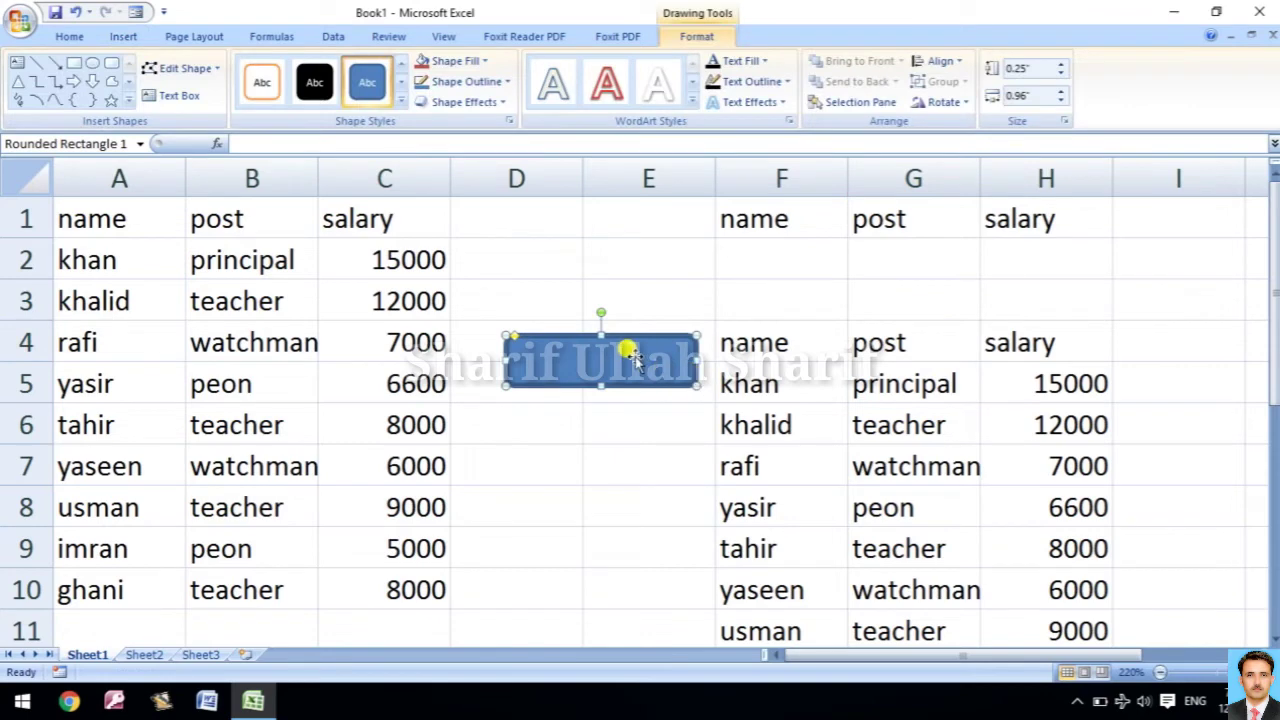
click(128, 100)
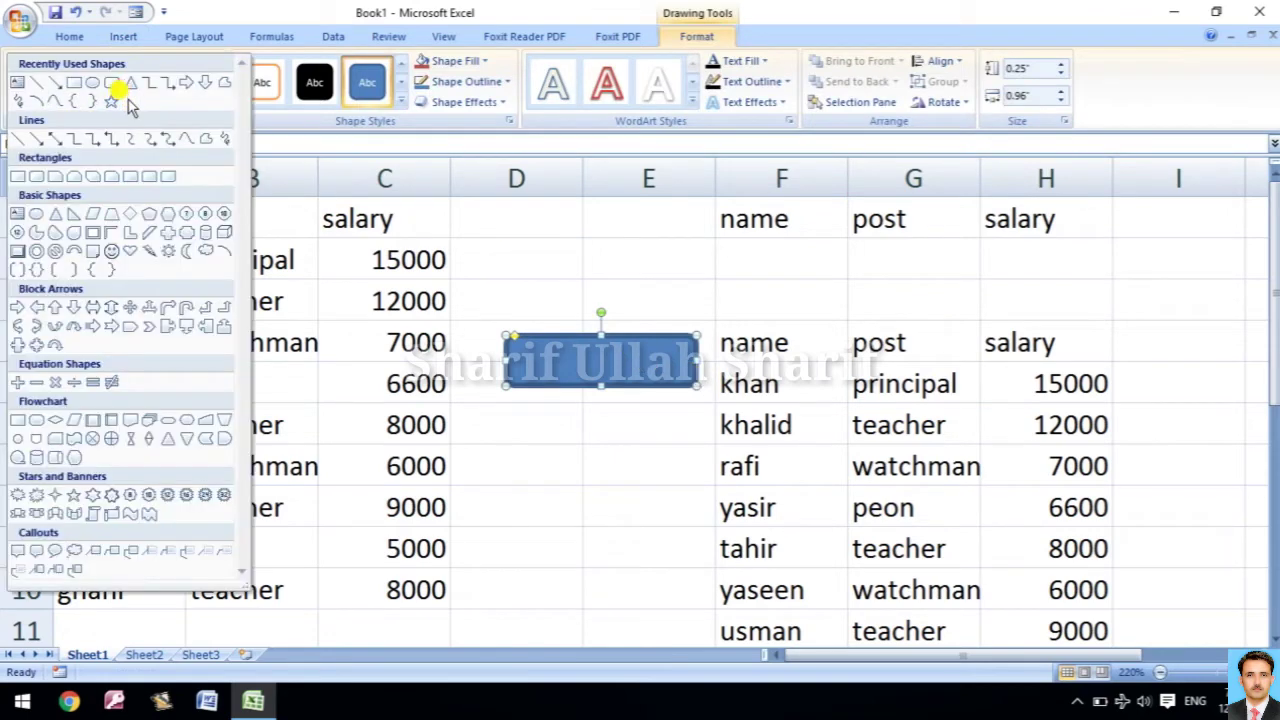
click(560, 367)
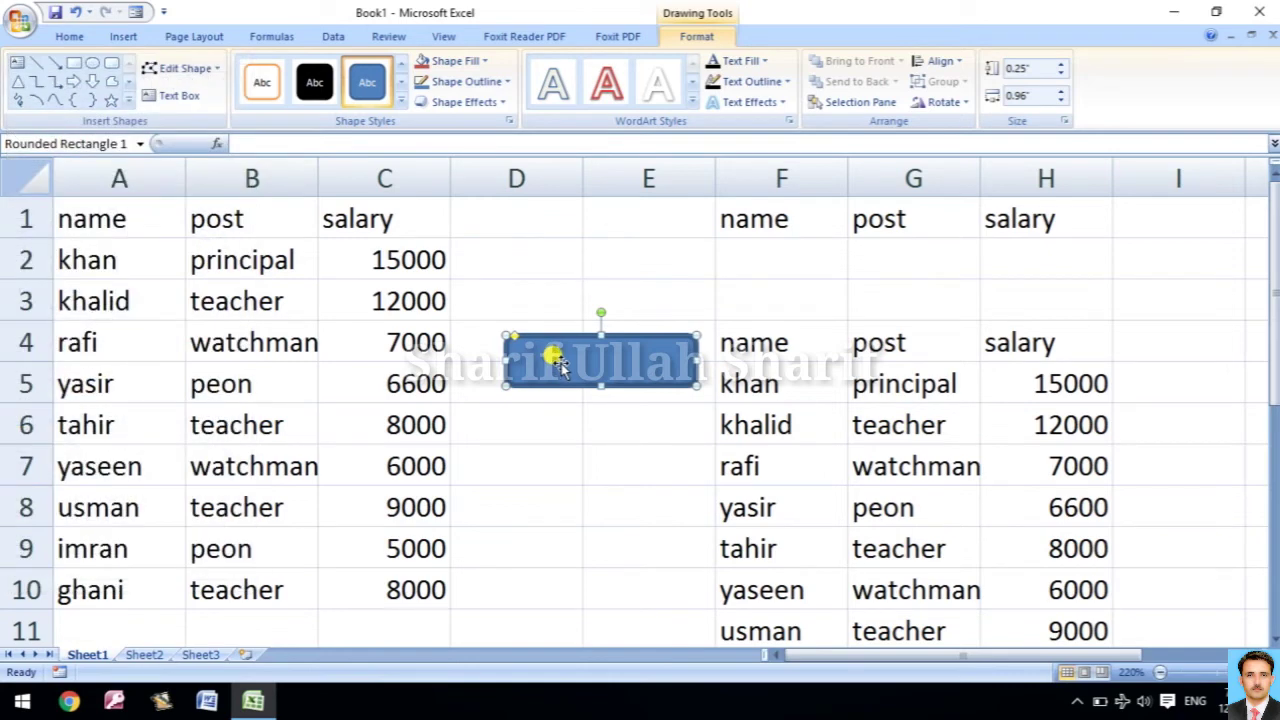
Step: Add the text "Search Button" to the rounded rectangle
right_click(564, 370)
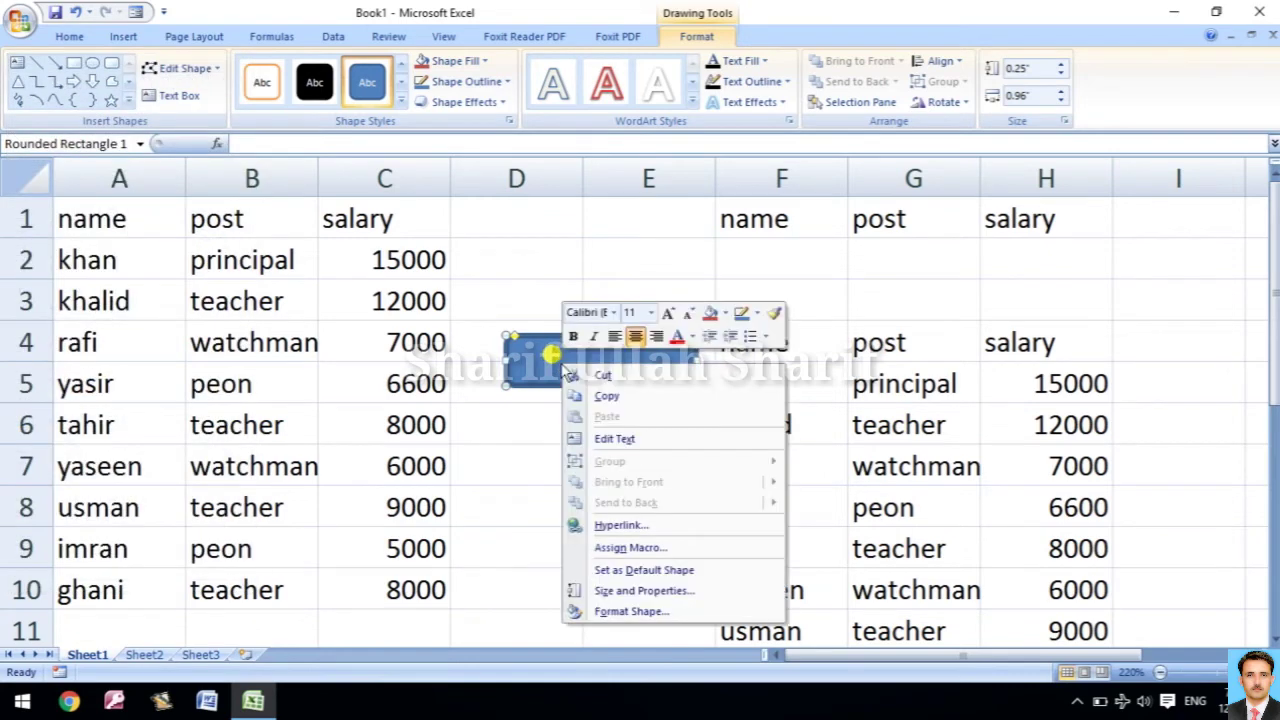
click(615, 439)
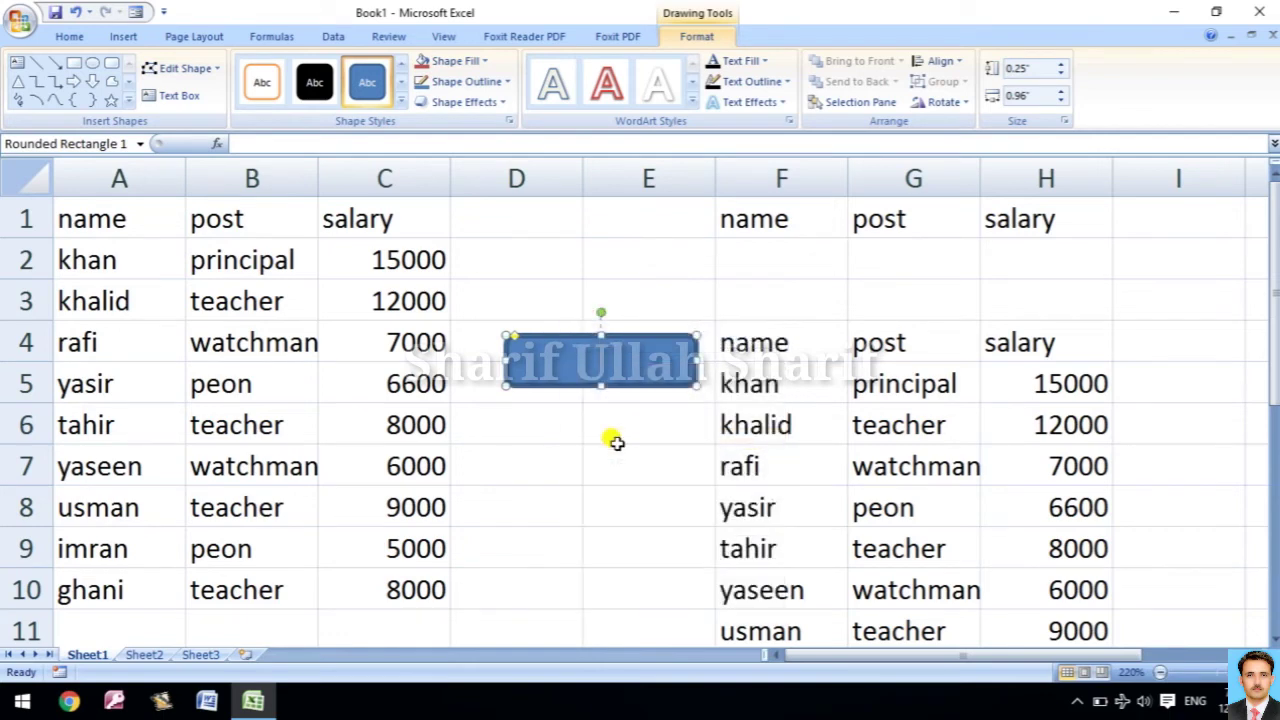
text(Search B)
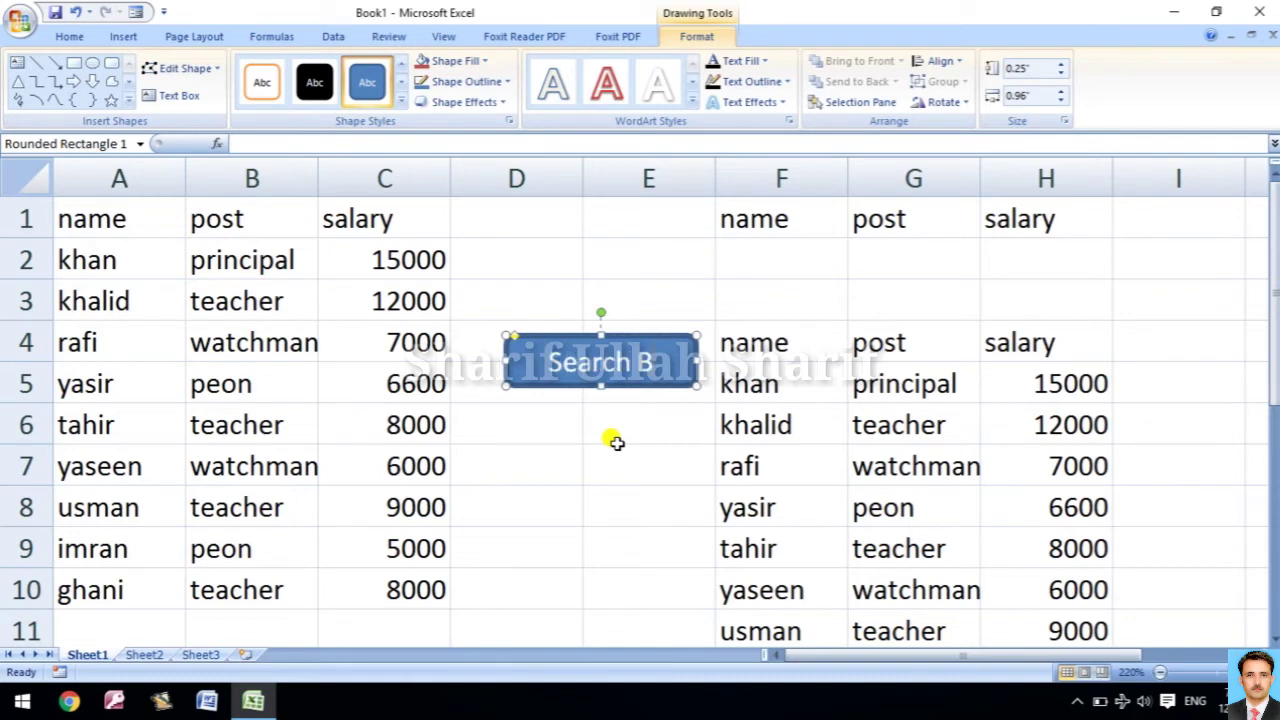
text(utton)
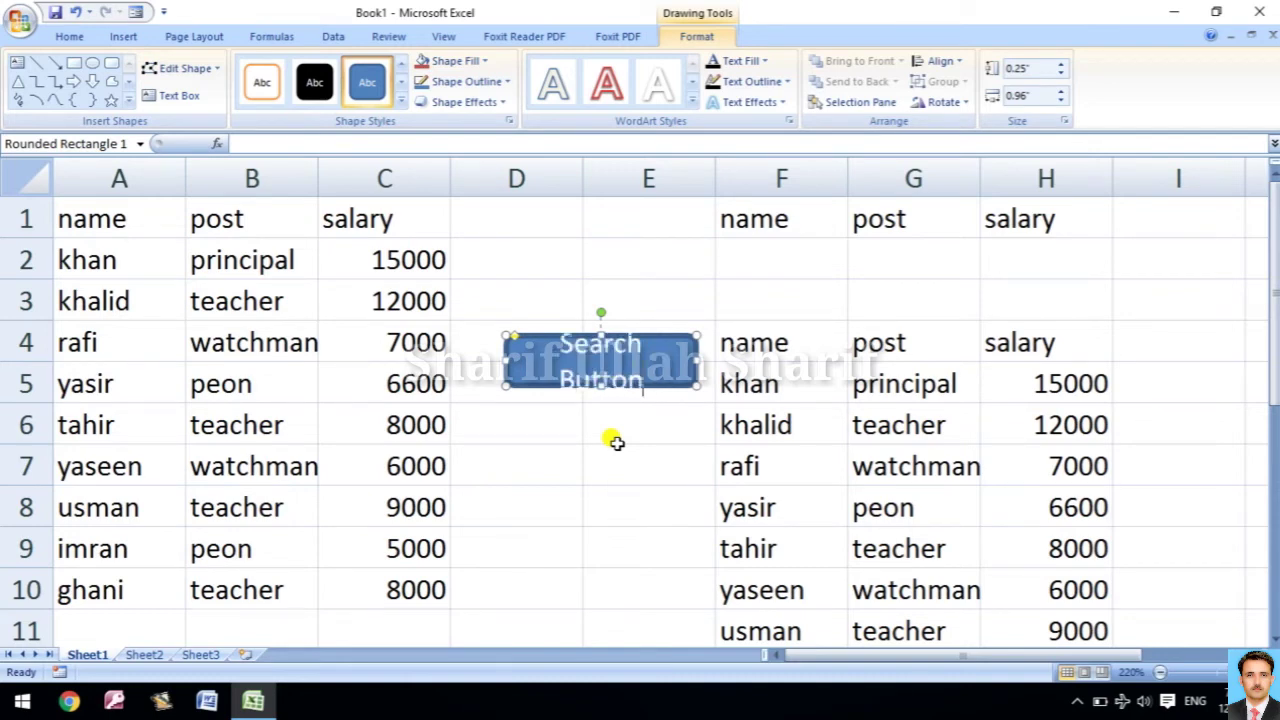
Step: Reduce the rounded rectangle's label to font size 9 so it fits on one line
double_click(648, 382)
key(shift+Left)
key(shift+Left)
key(shift+Left)
key(shift+Left)
key(shift+Left)
key(shift+Left)
key(shift+Left)
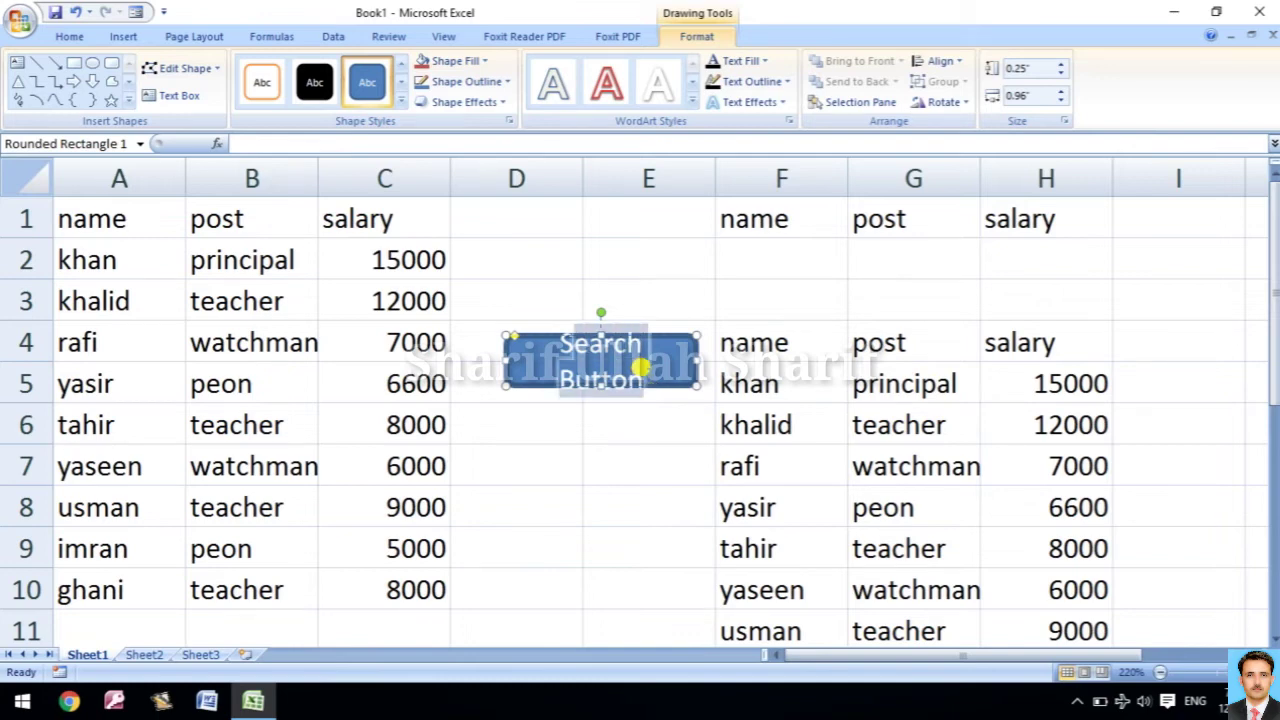
click(70, 37)
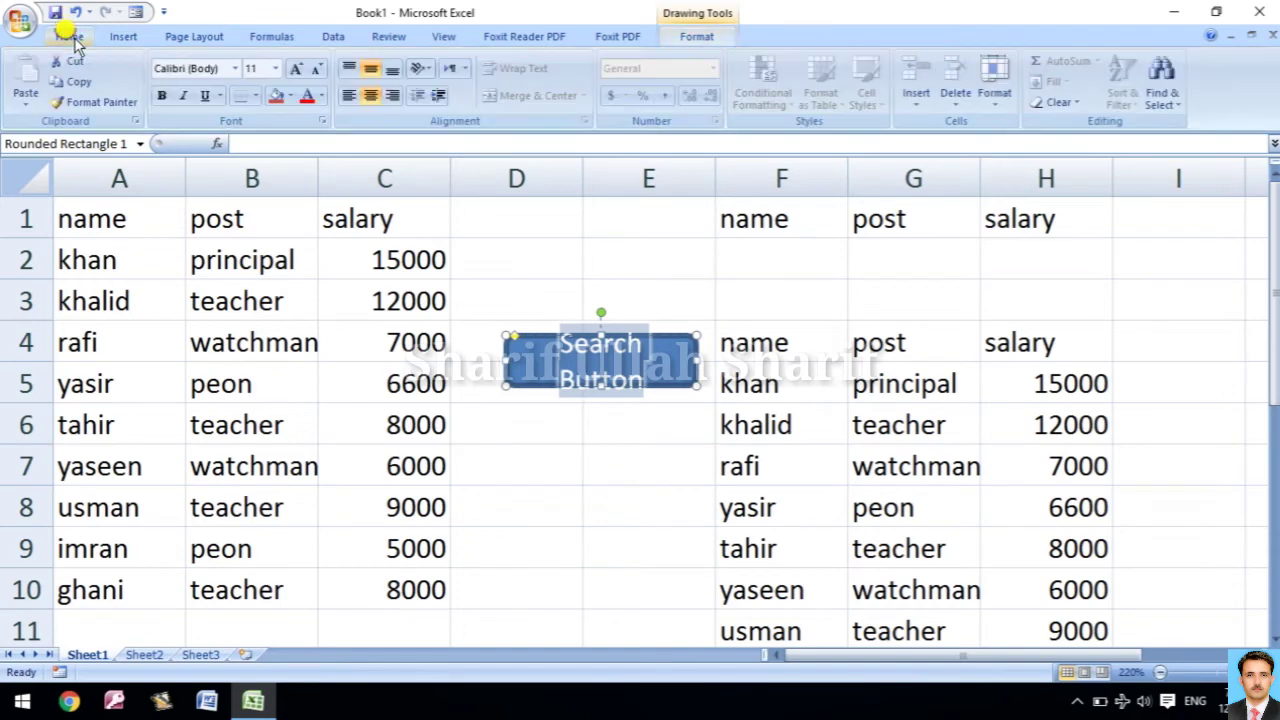
click(316, 72)
click(316, 72)
click(316, 72)
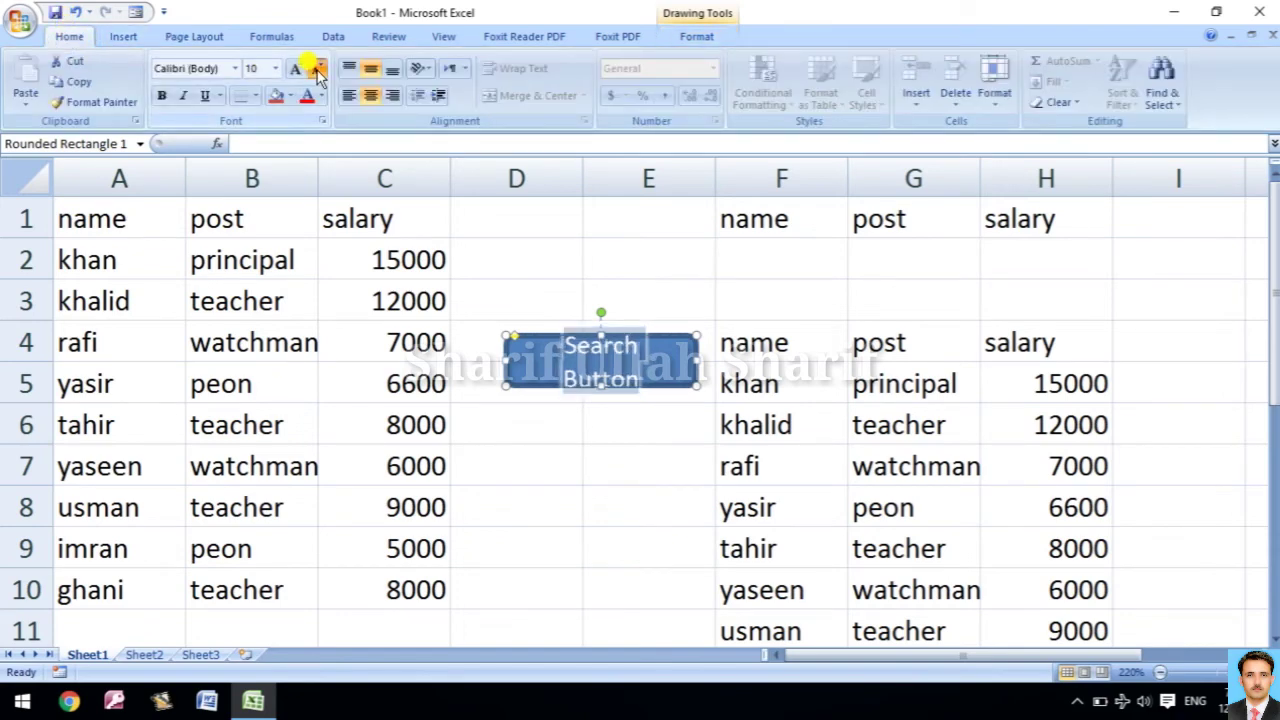
click(619, 412)
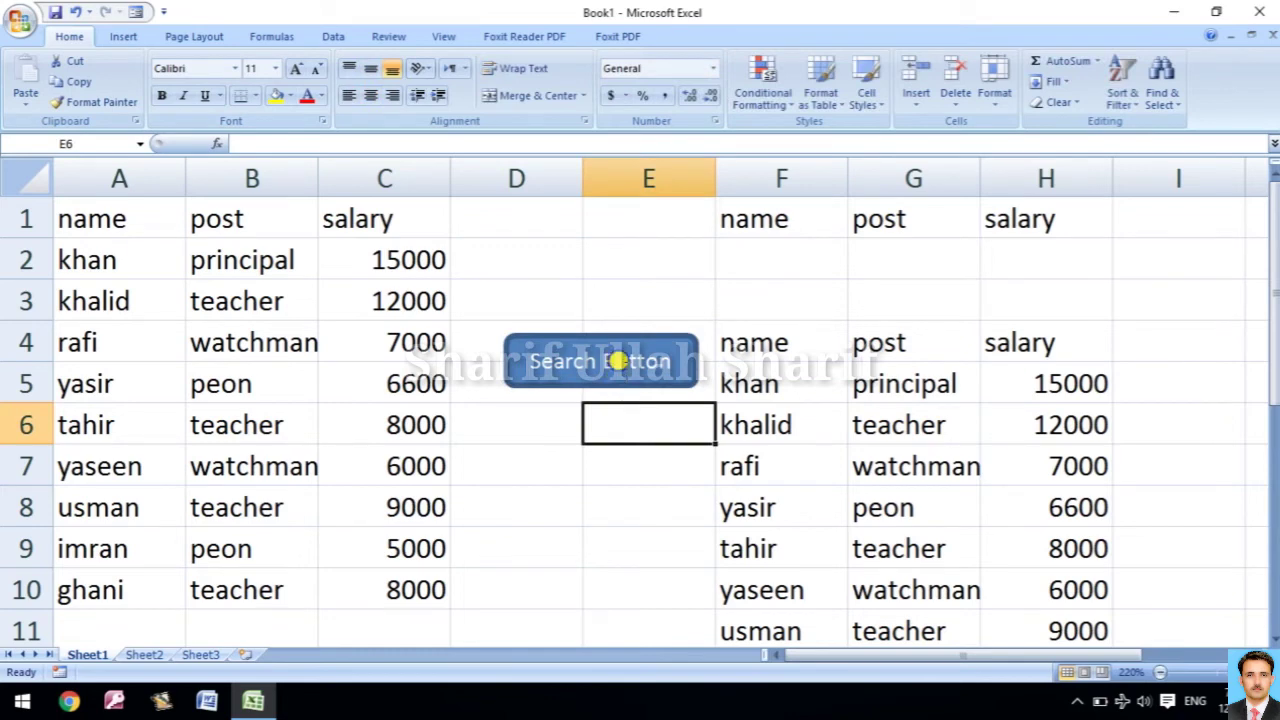
Step: Assign the search_button macro to the rounded rectangle
right_click(620, 368)
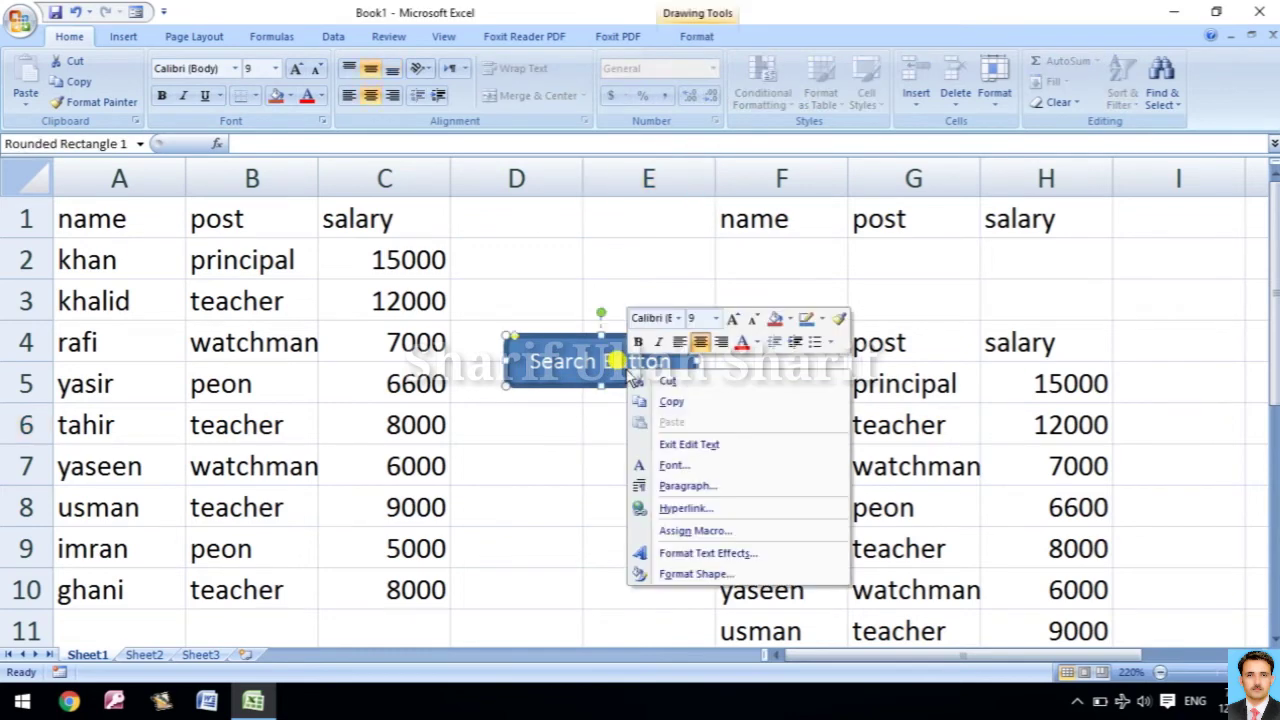
click(674, 530)
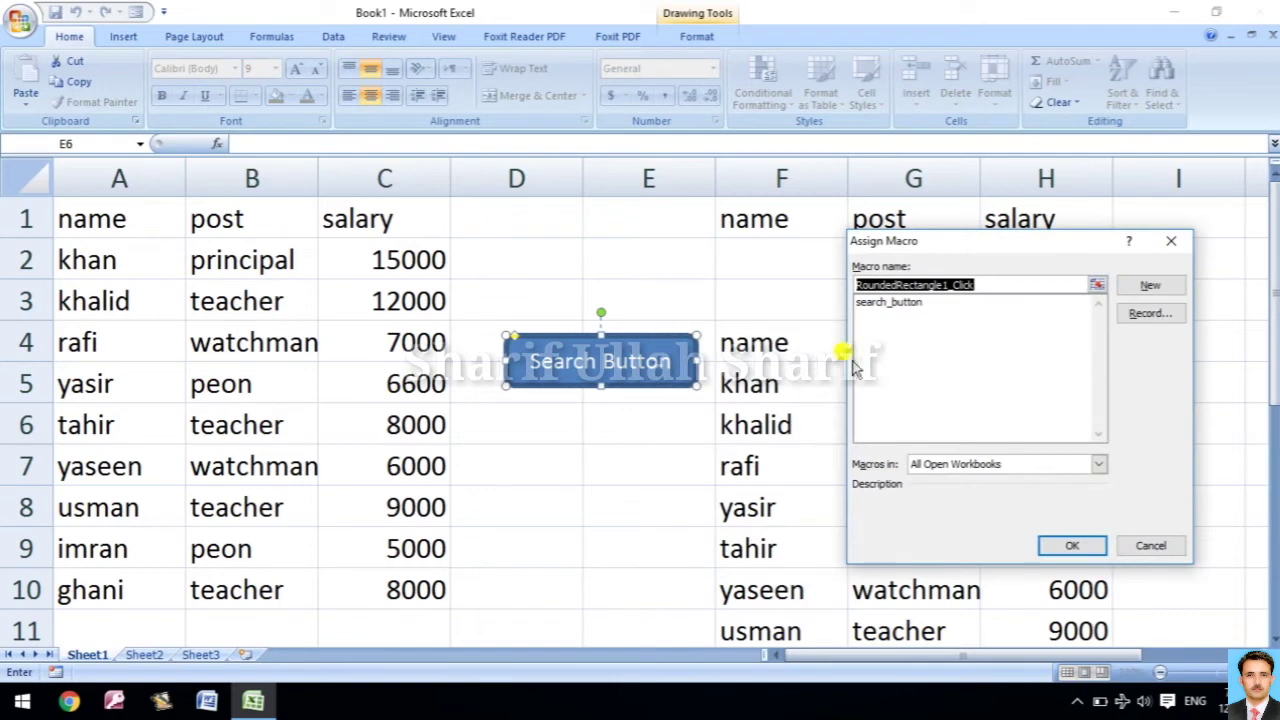
click(880, 302)
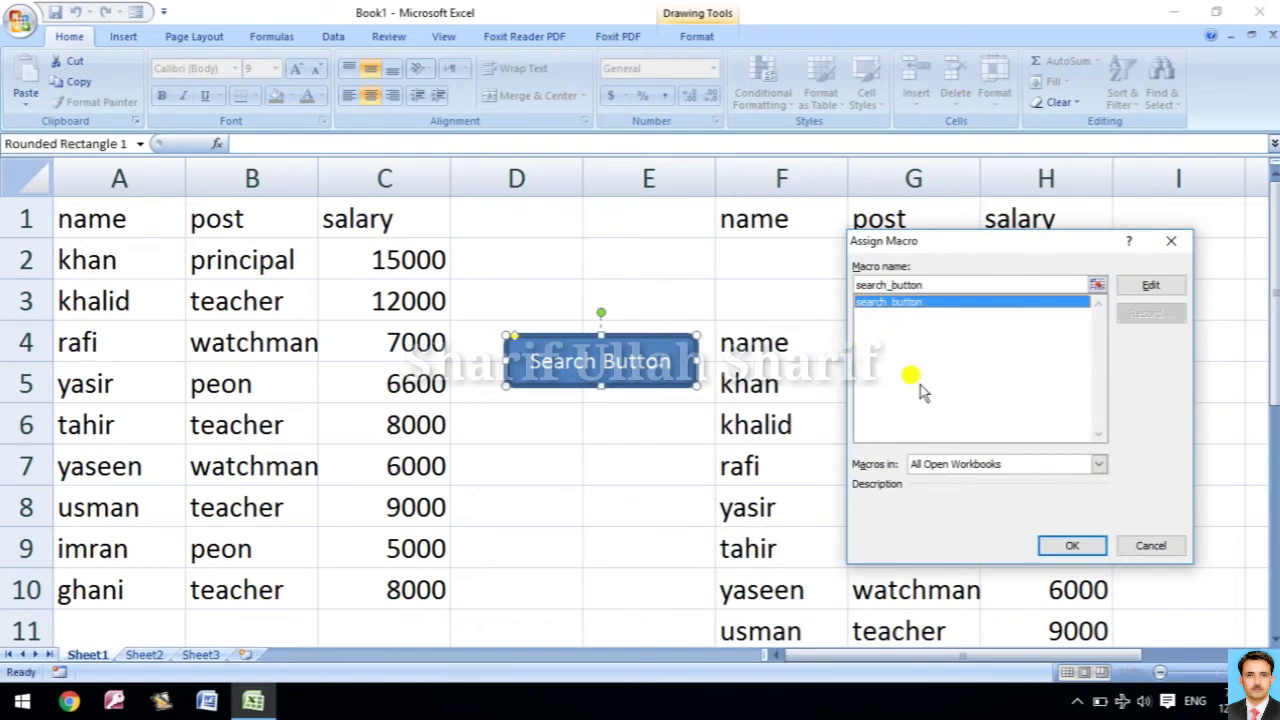
click(1058, 542)
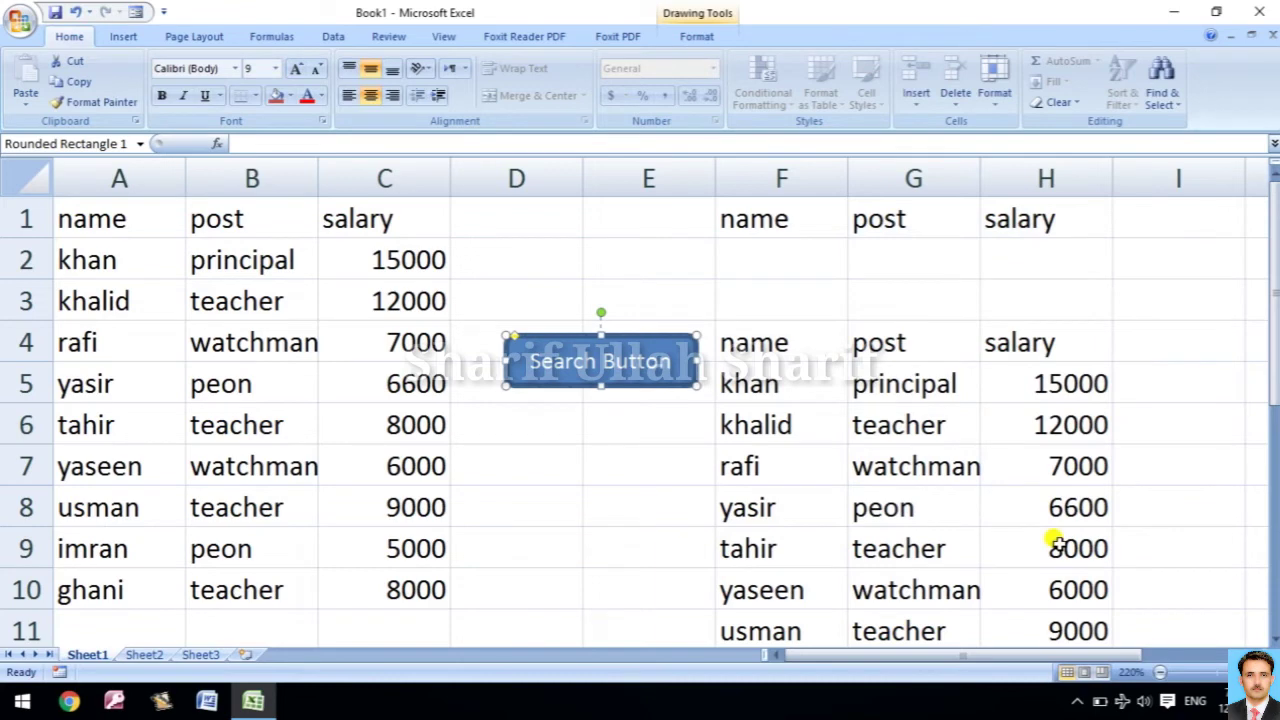
Step: Enter the name of the employee in row 6 in criteria cell F2 and run the search with the Search Button shape
click(789, 258)
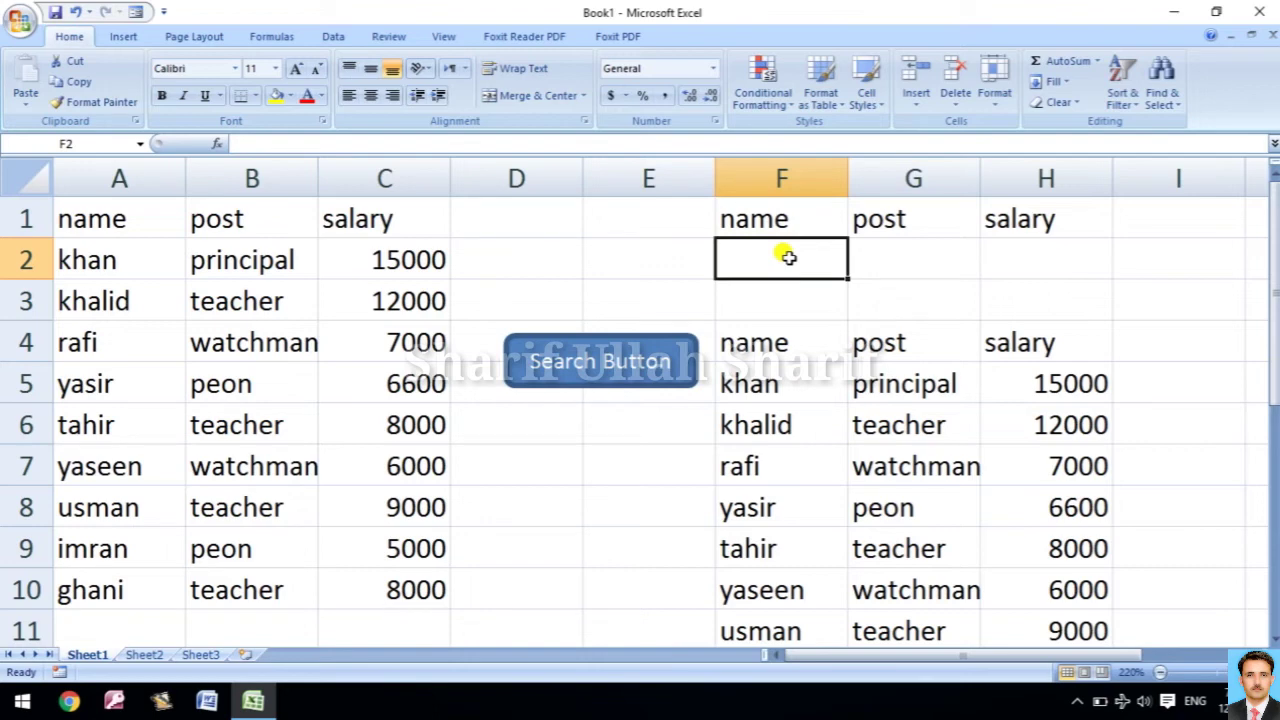
text(k)
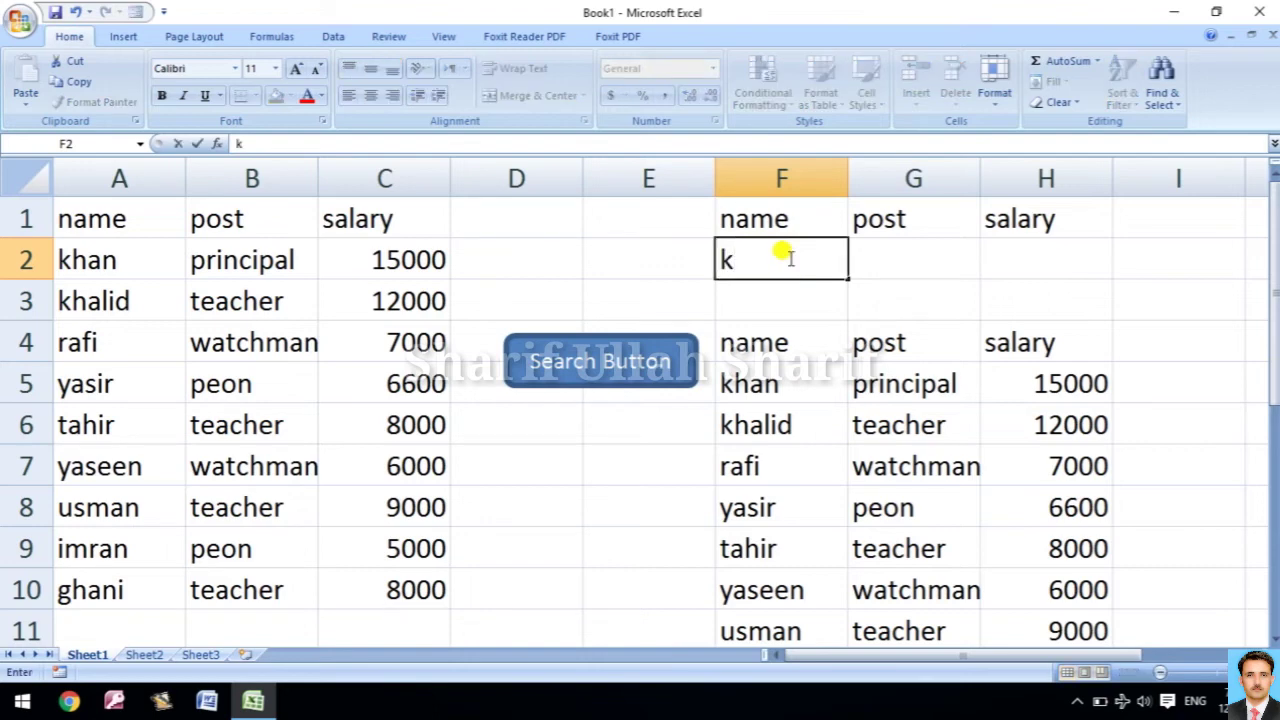
key(BackSpace)
text(tahir)
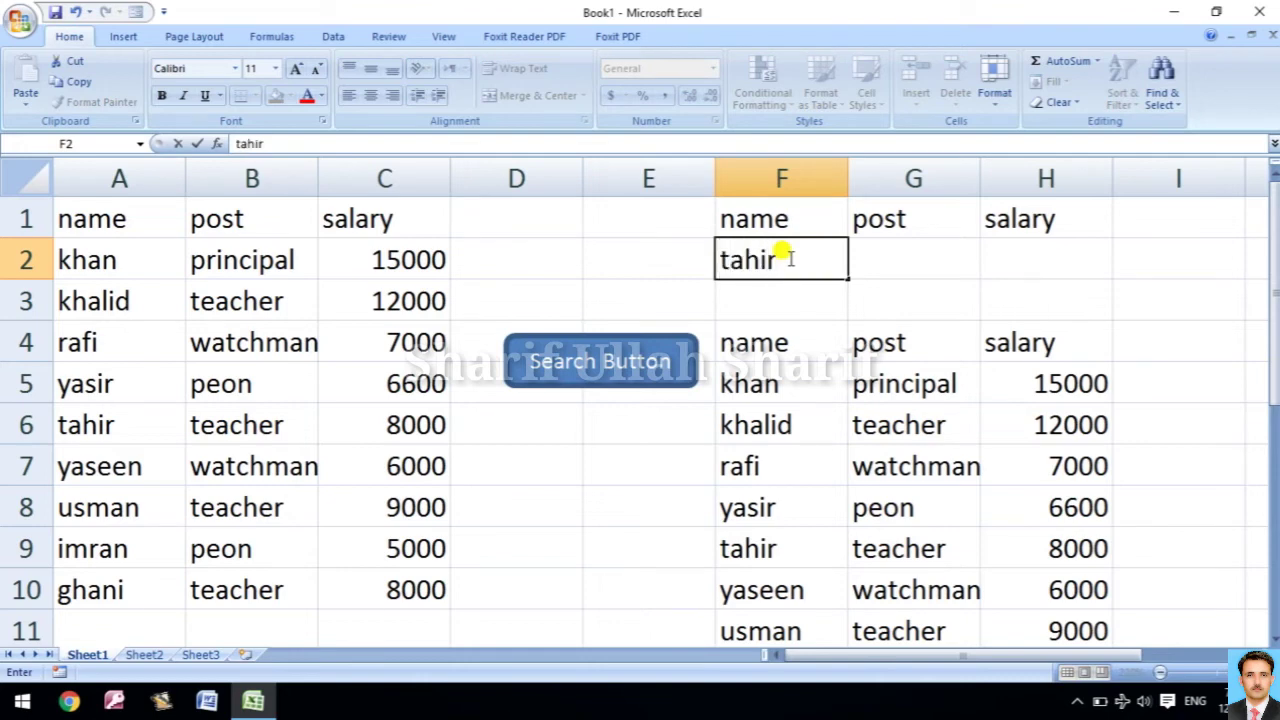
click(631, 370)
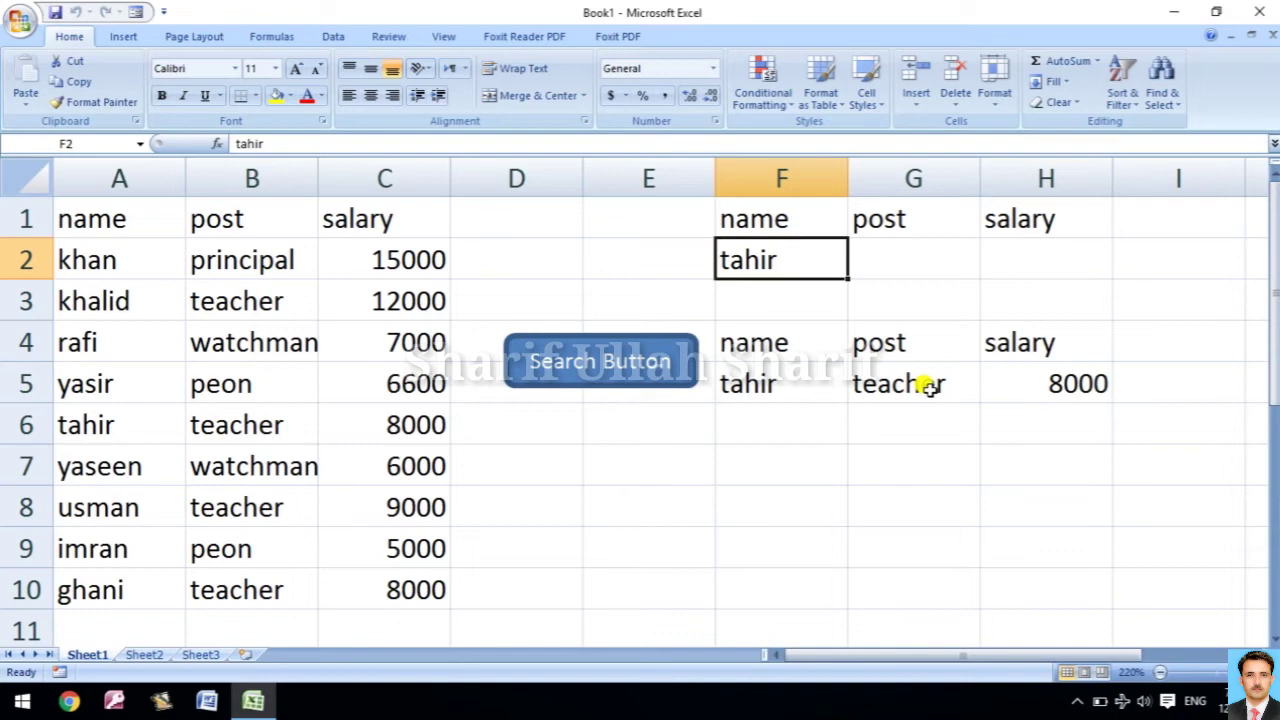
Step: Search for the employee in row 7 by entering that name in F2, and clear F2 after running the search
text(yaseen)
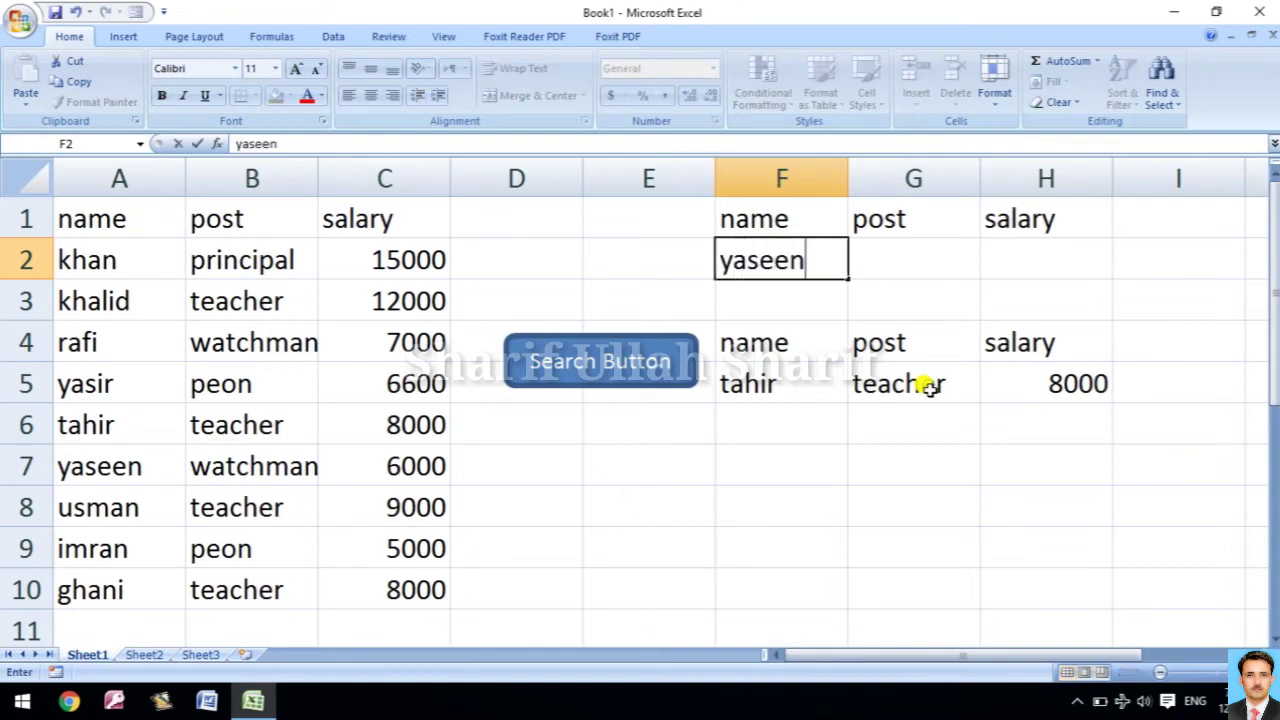
click(656, 366)
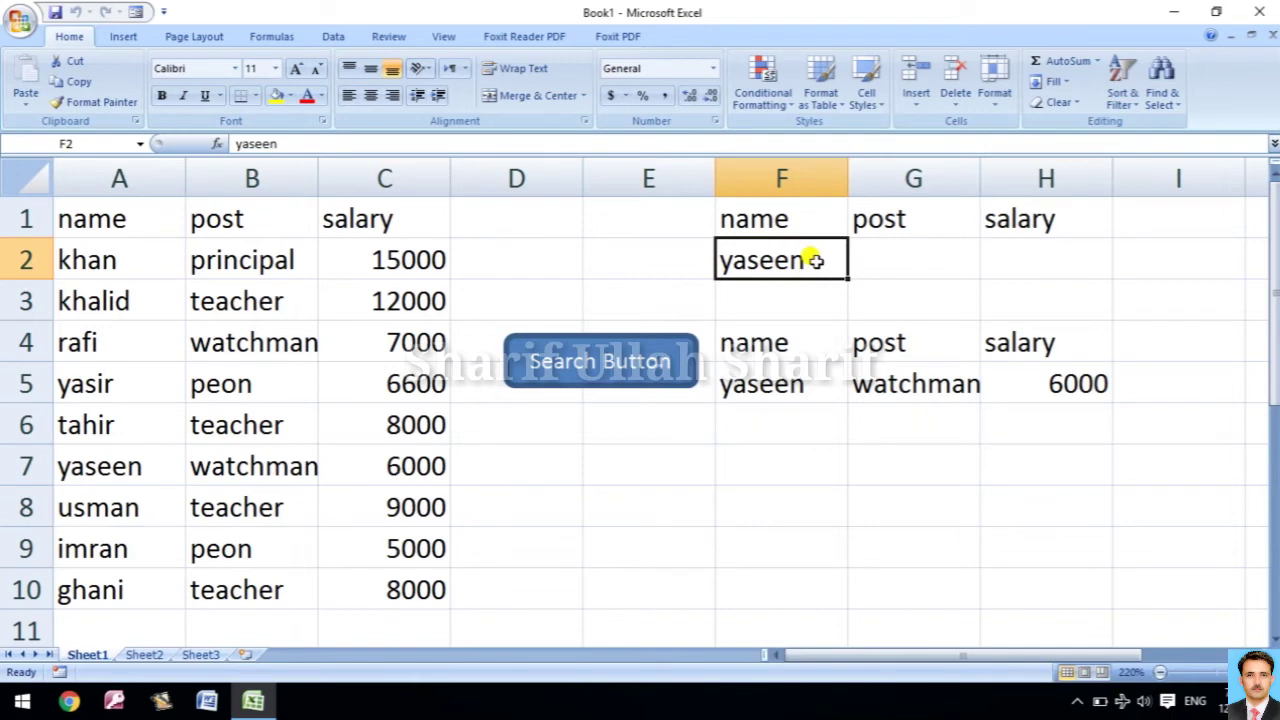
key(Delete)
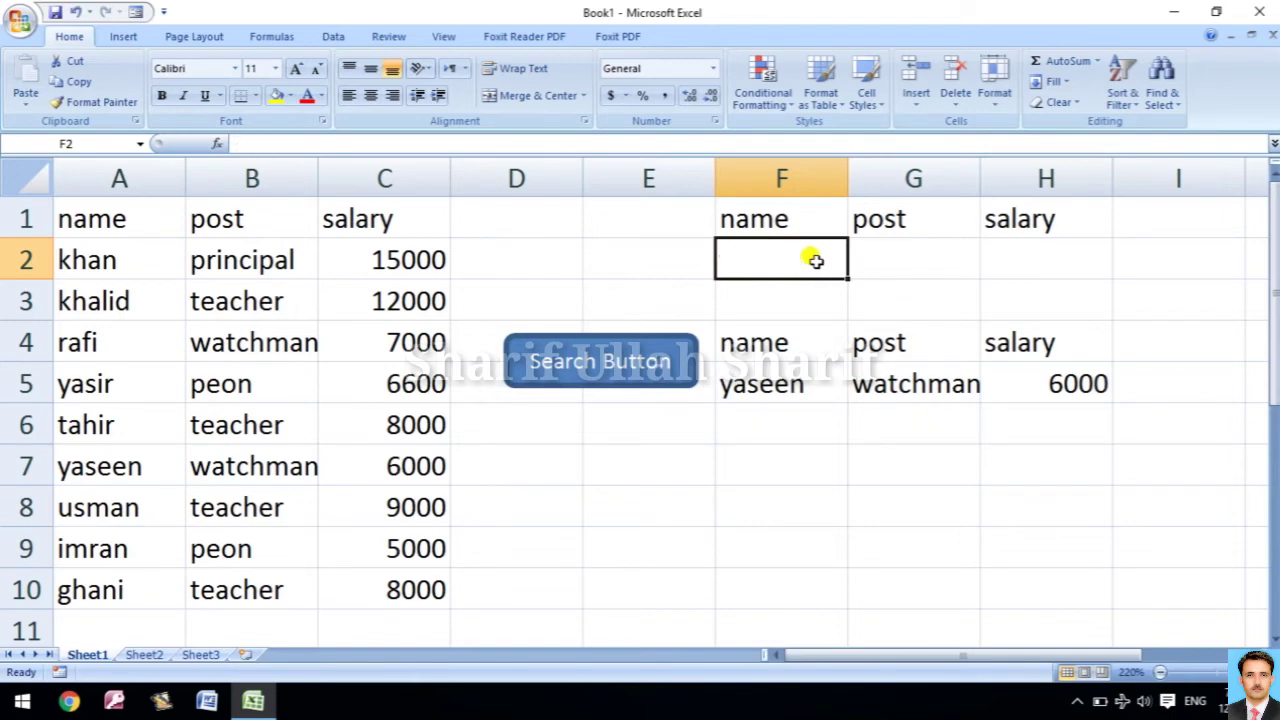
Step: Enter "peon" as the post criterion in G2 and run the search with the Search Button shape
click(908, 245)
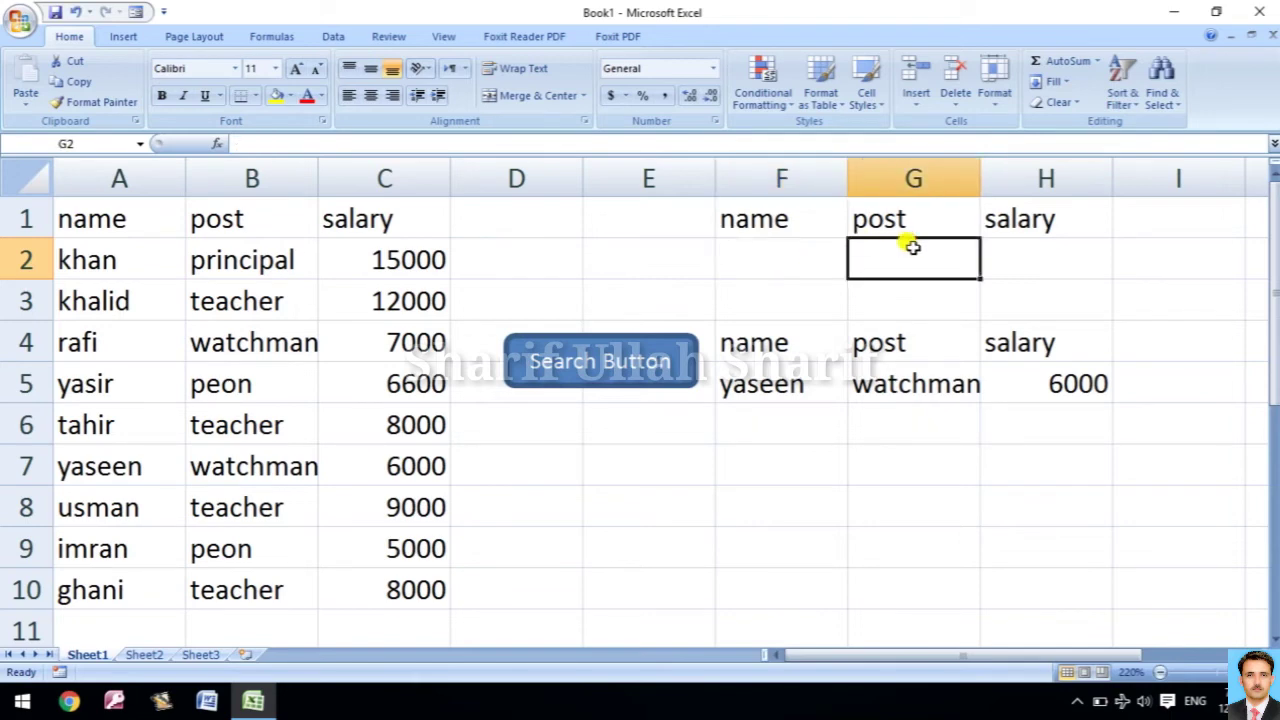
text(peon)
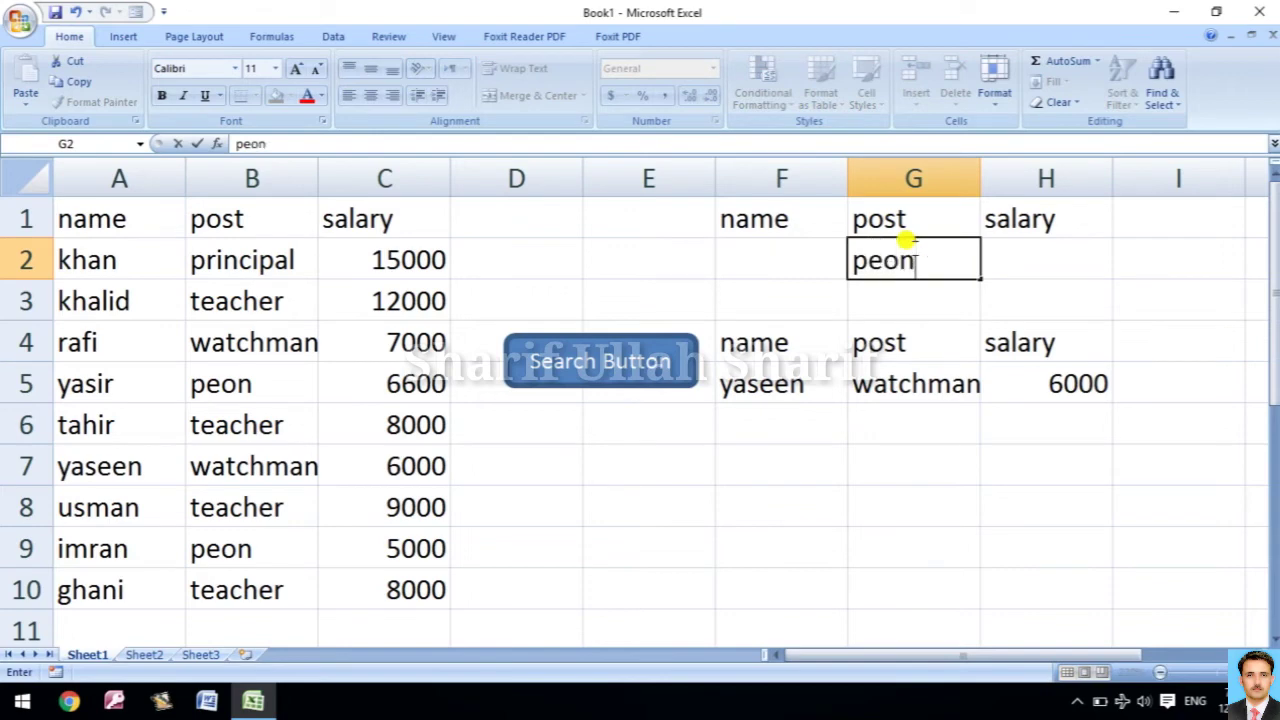
click(648, 365)
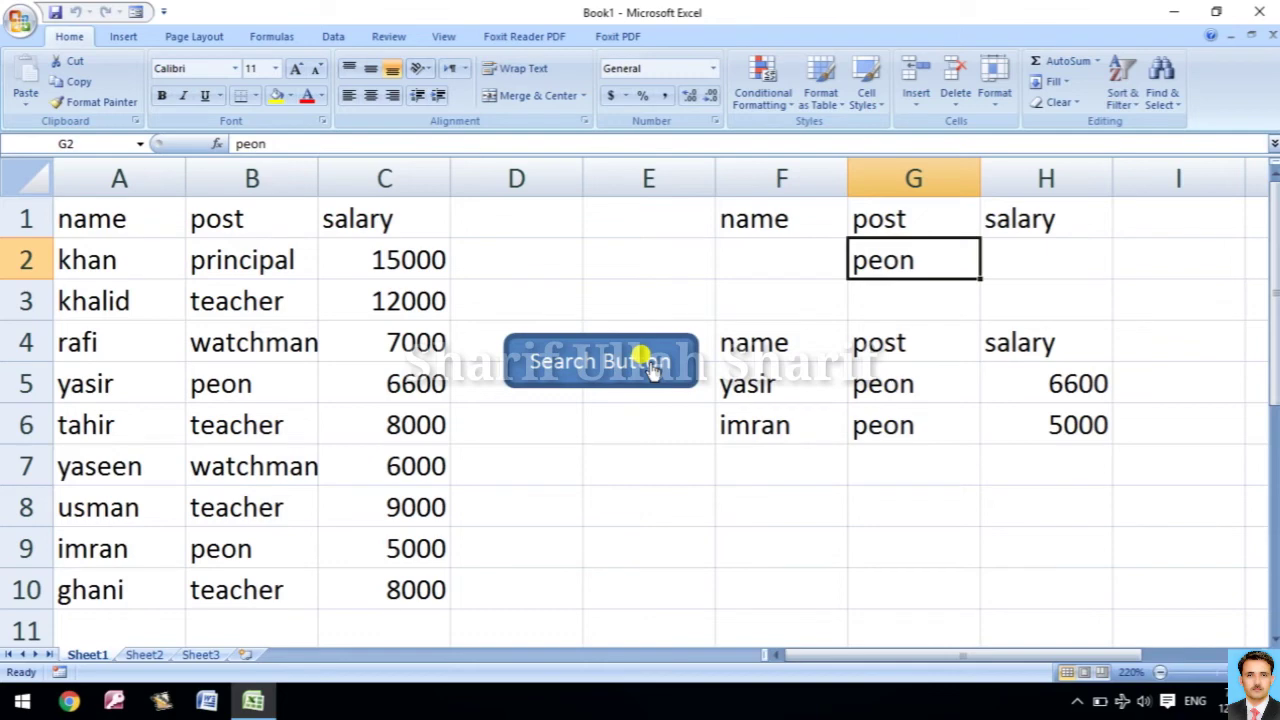
Step: Search by post with "teacher" in G2, and clear the criterion after running the search
text(te)
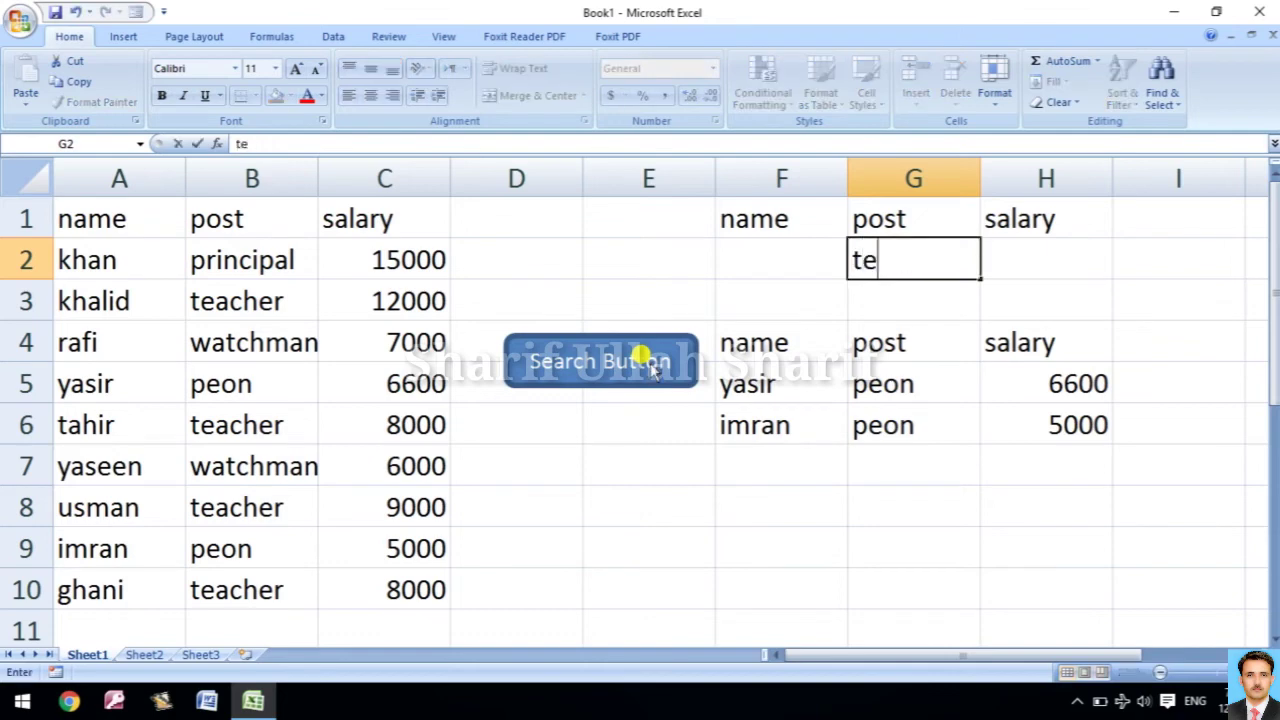
text(acher)
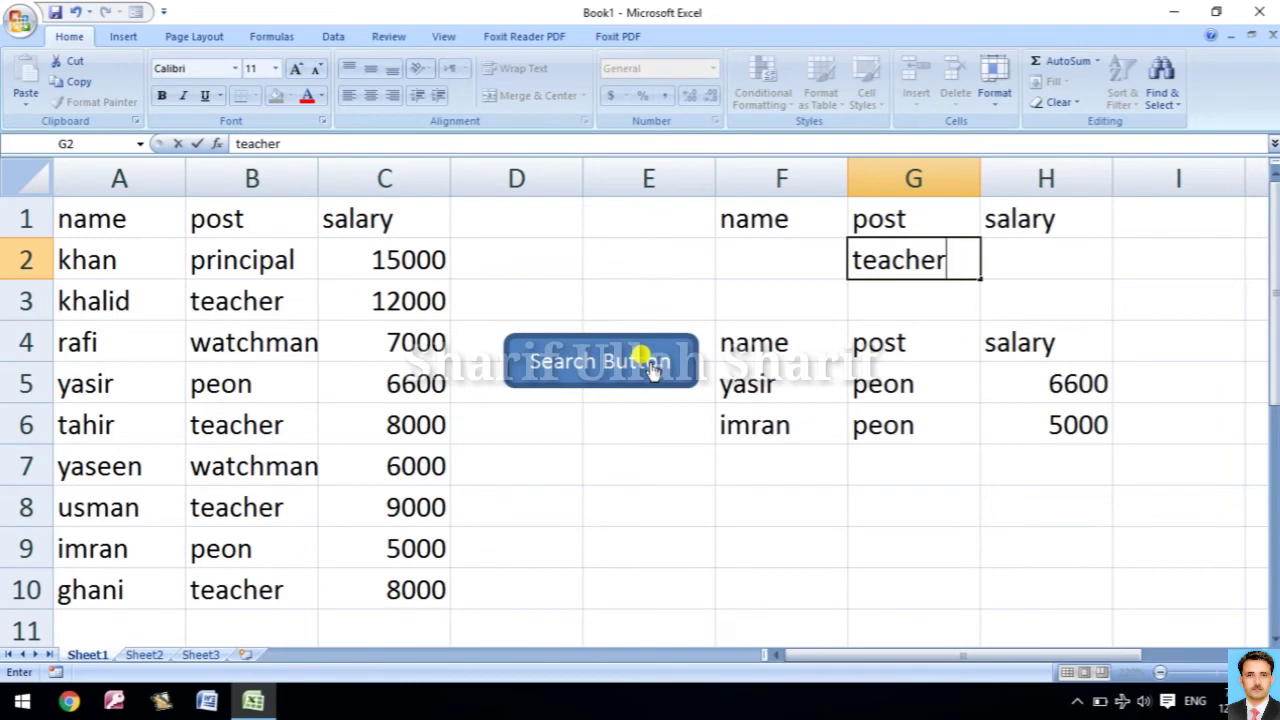
click(645, 360)
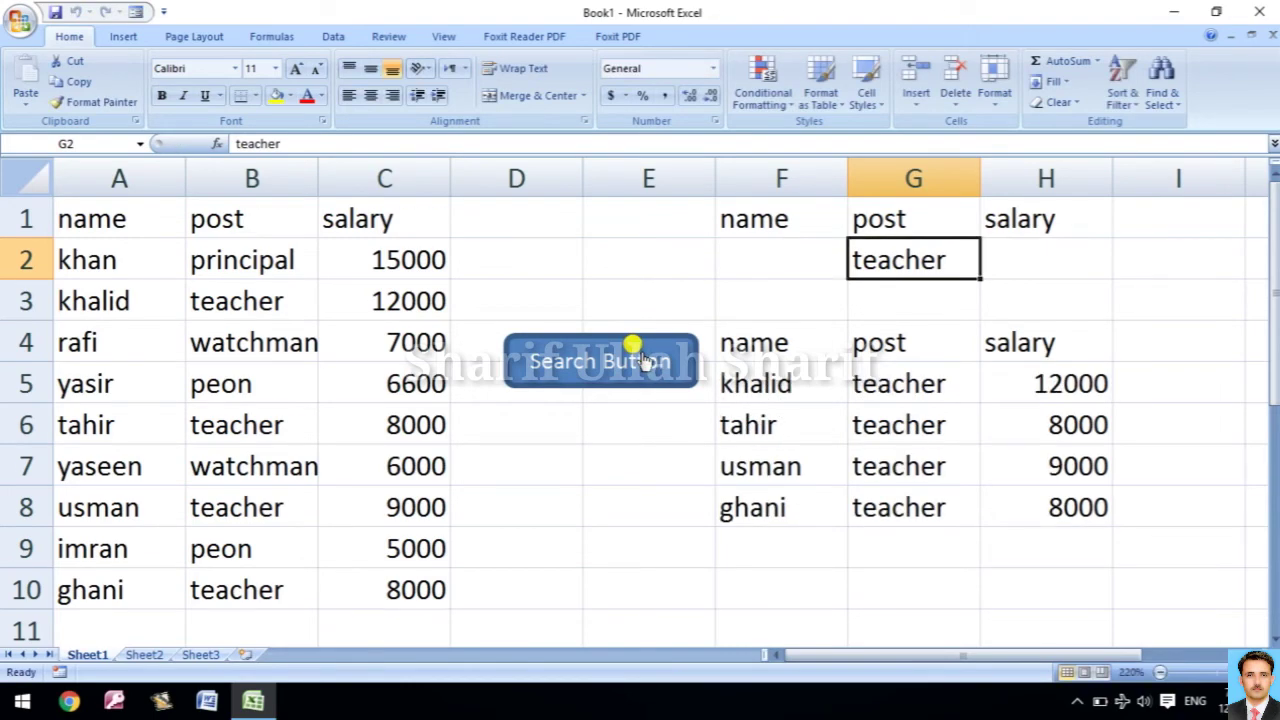
key(Delete)
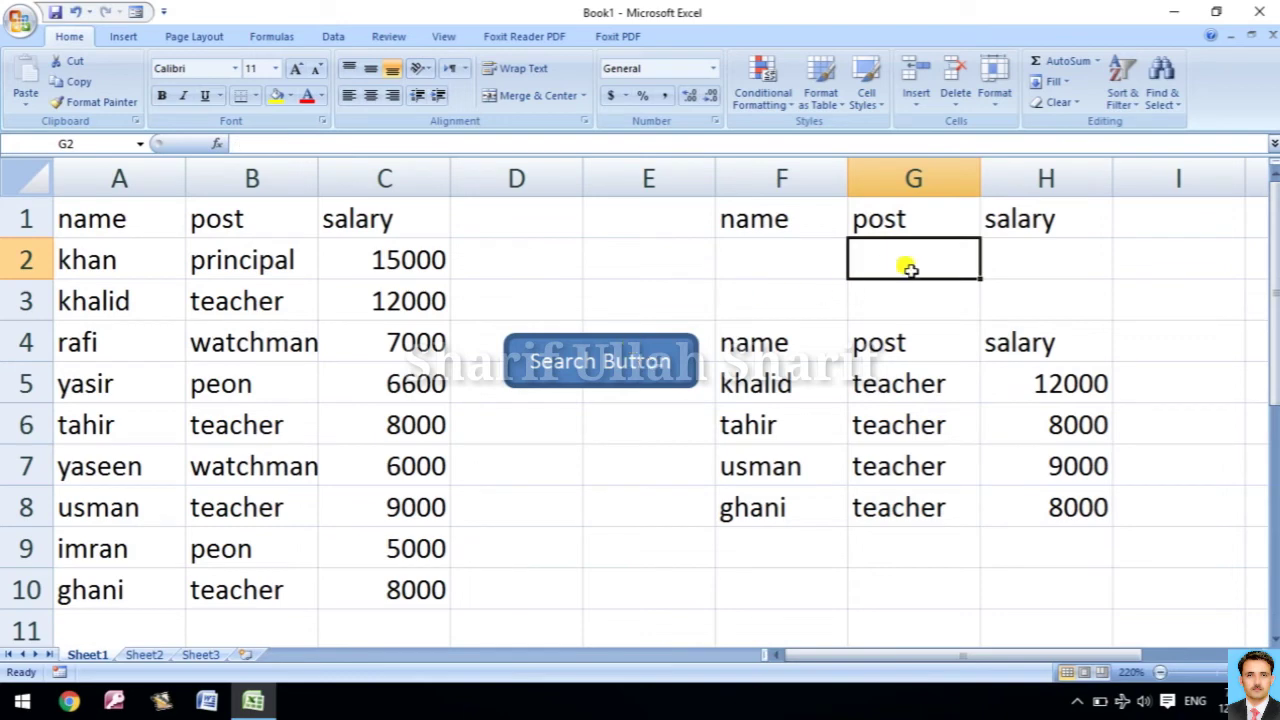
Step: Search by salary with 6000 in criteria cell H2, using the Search Button shape
click(1015, 260)
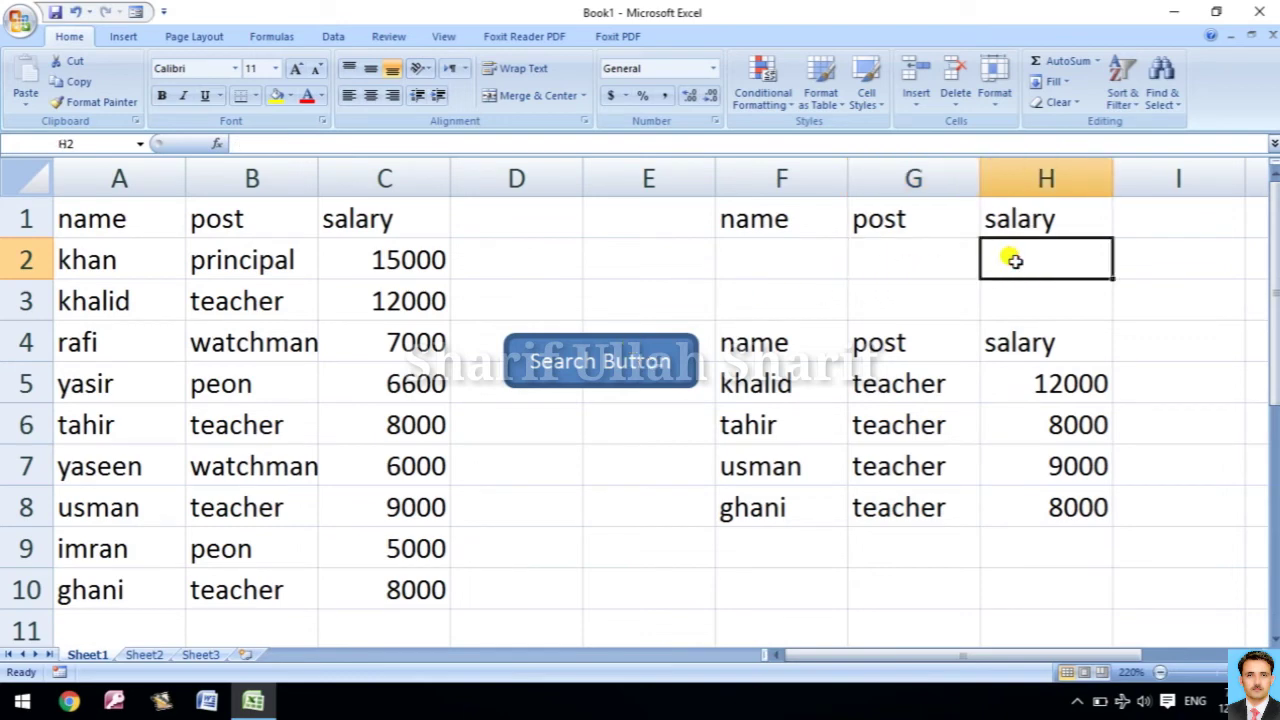
text(6000)
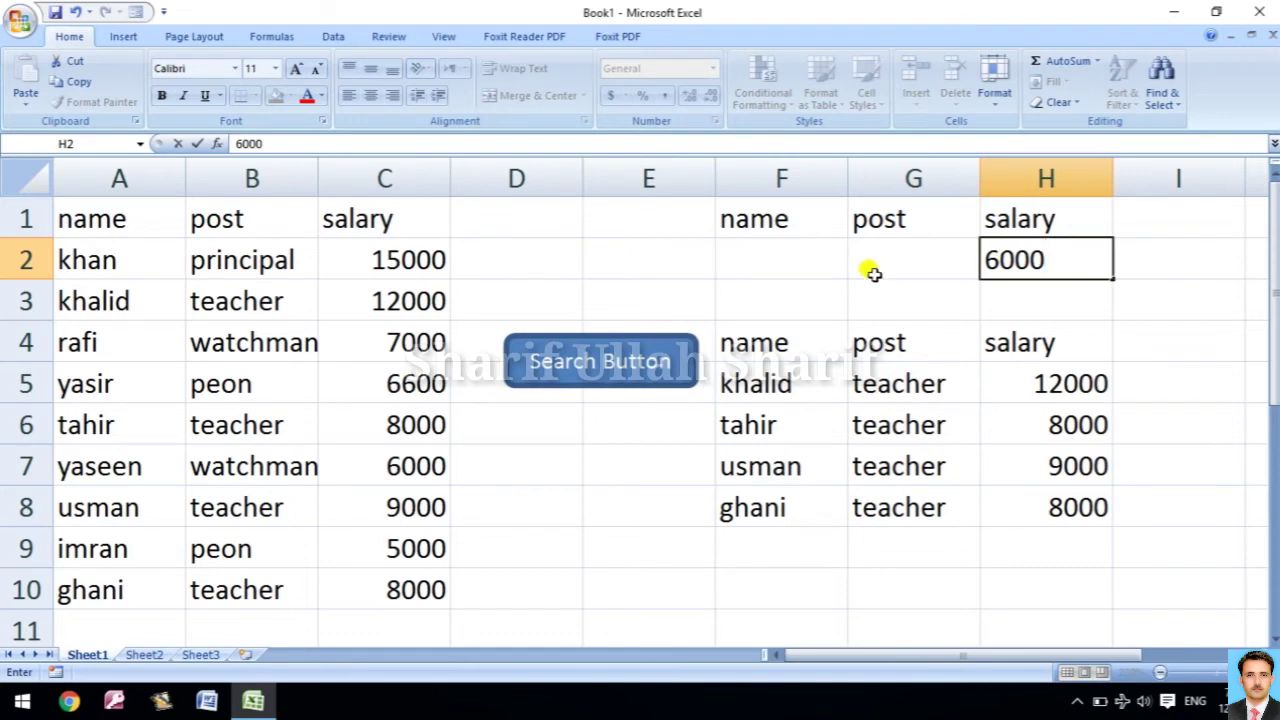
click(634, 366)
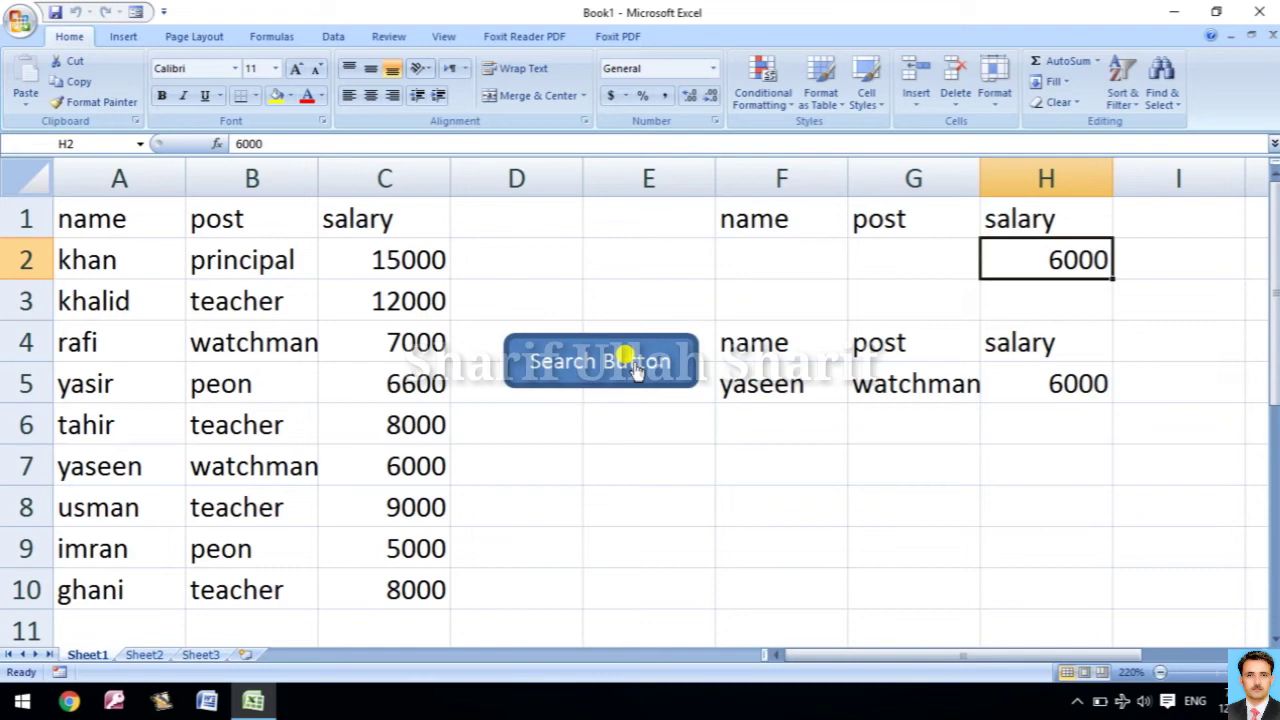
Step: Replace the salary criterion in H2 with 15000 and run the search with the Search Button shape
text(1)
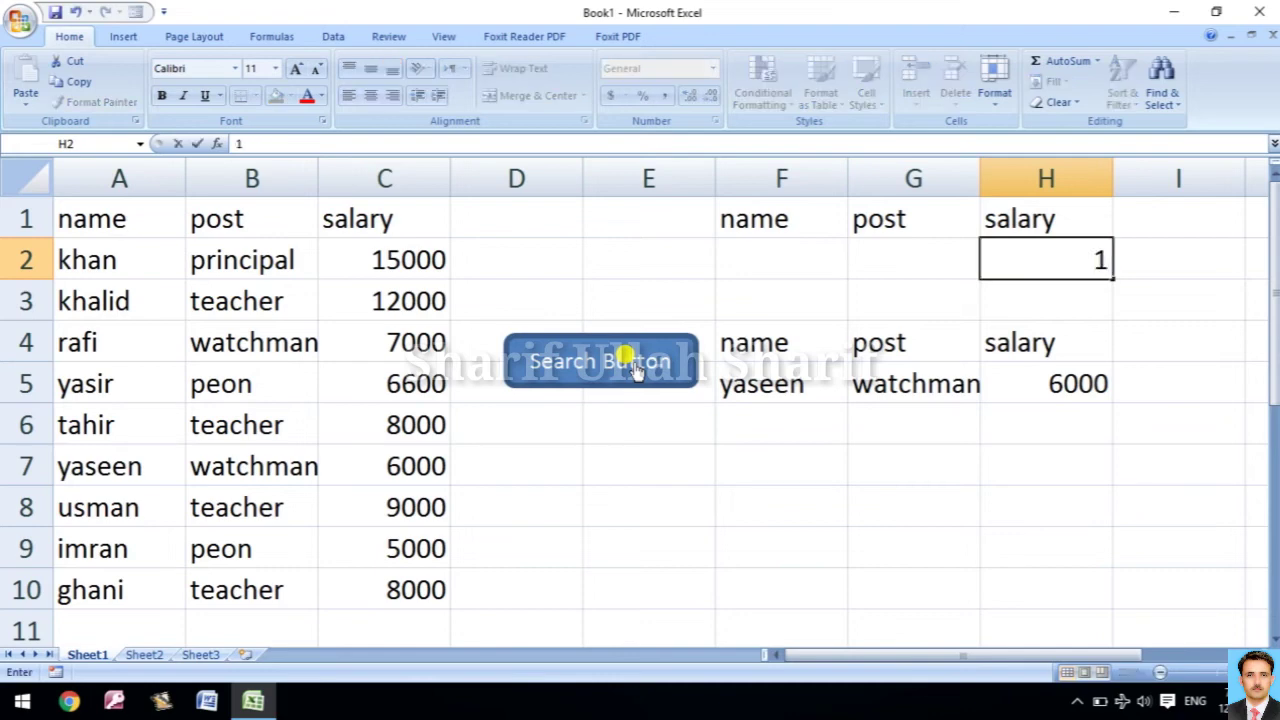
text(5000)
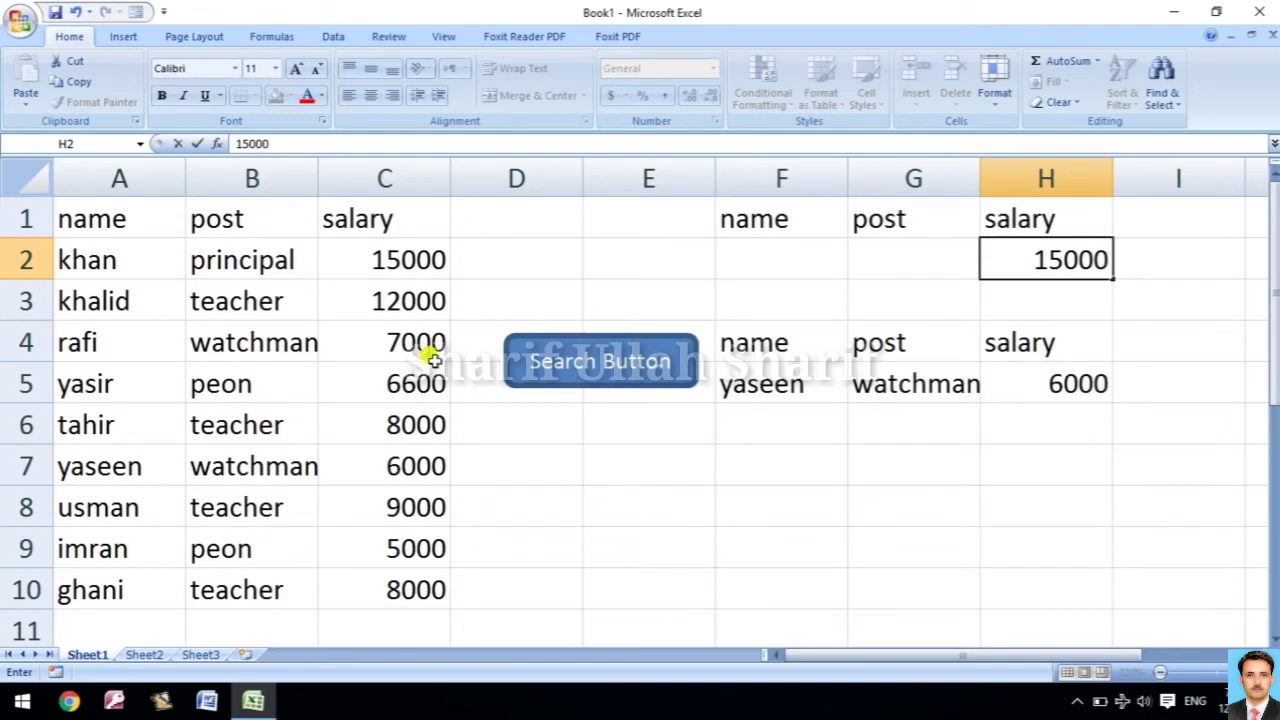
click(624, 348)
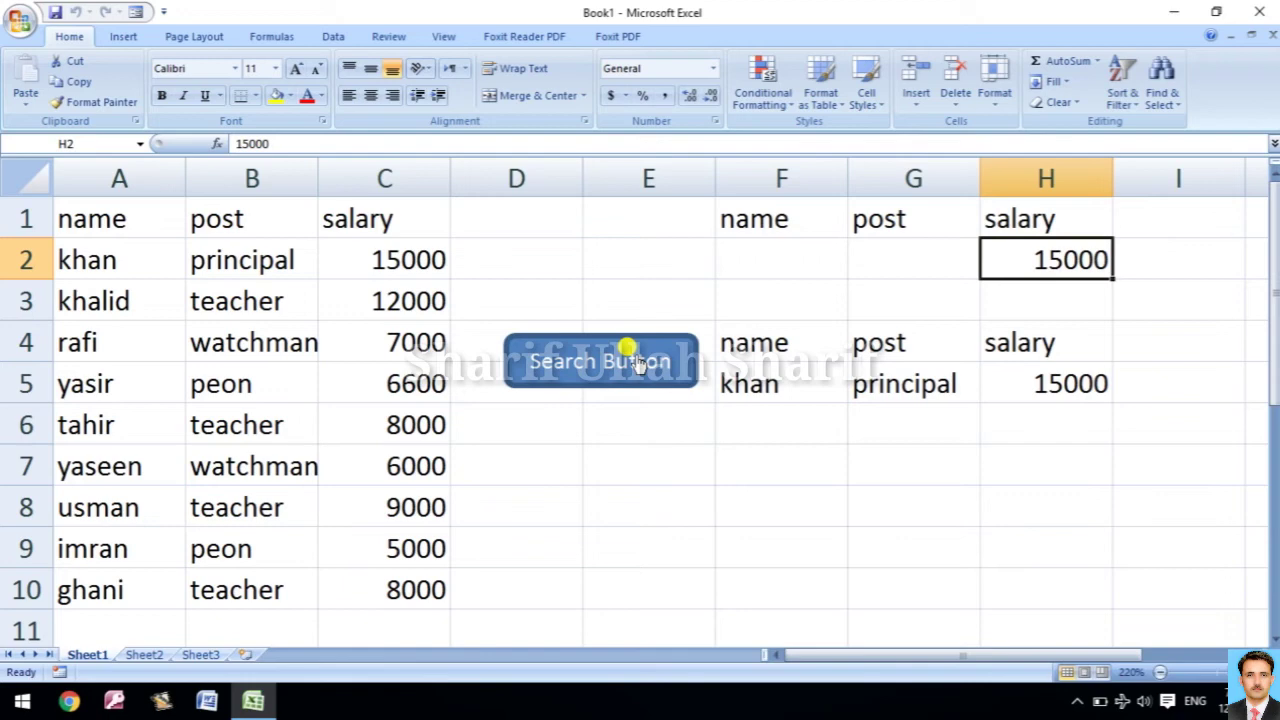
Step: Close the workbook, choose to save it as "post record" in Documents, and decline the macro-free format
click(1259, 12)
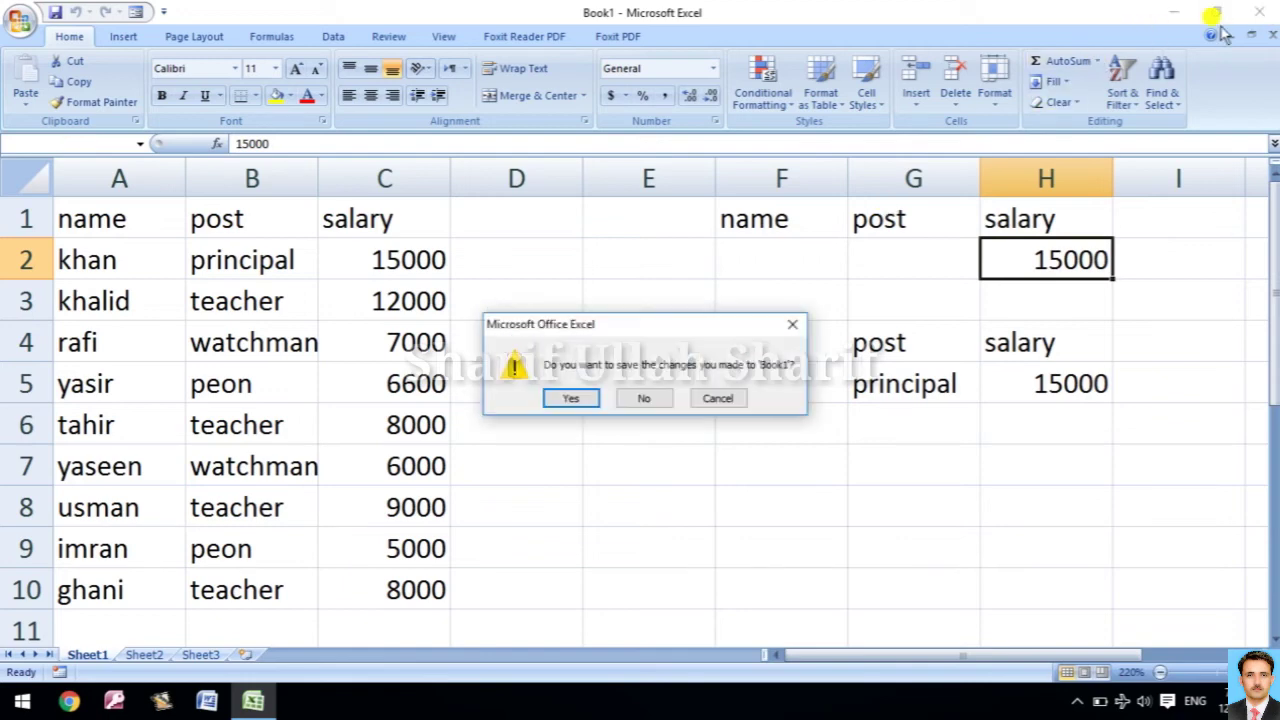
click(575, 397)
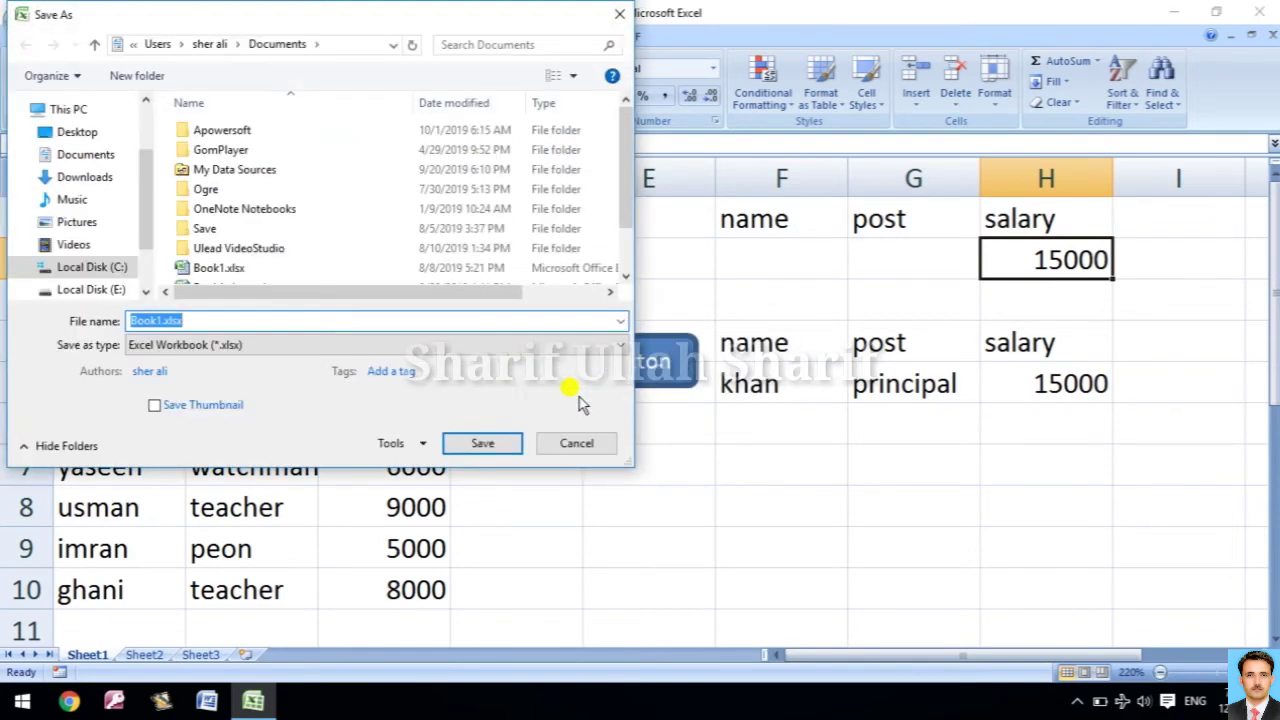
text(post record)
key(Return)
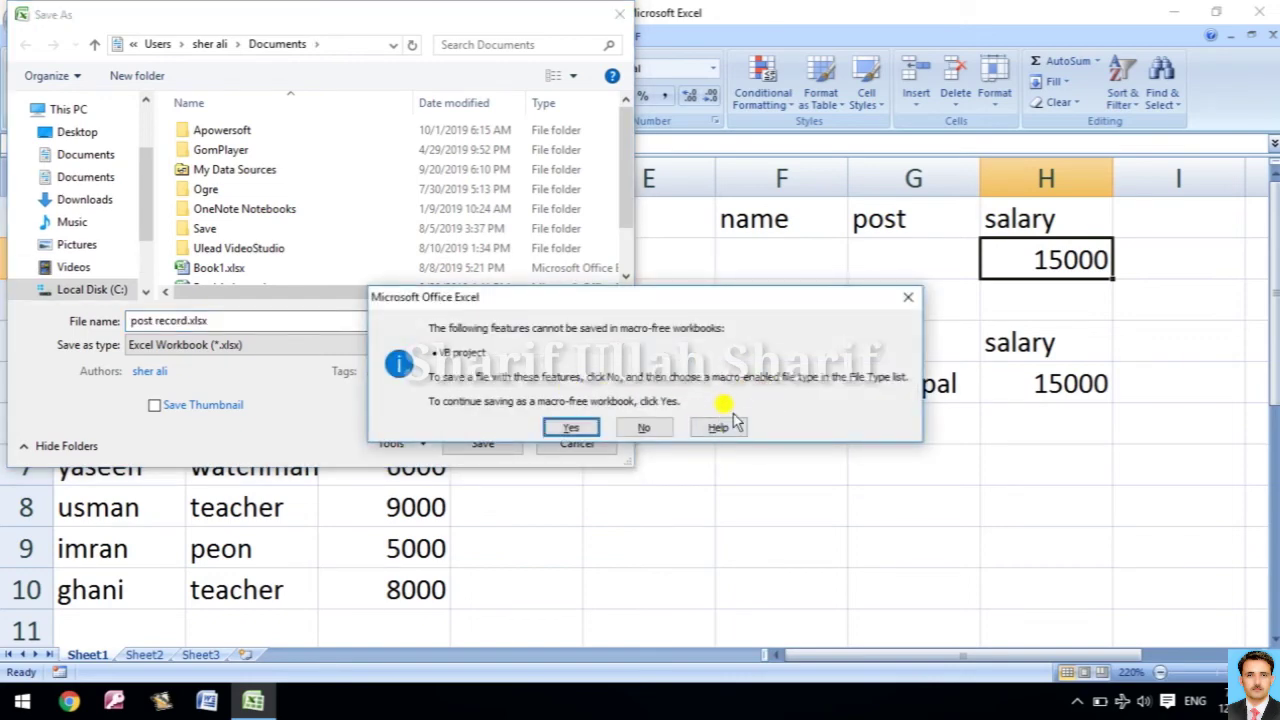
click(641, 428)
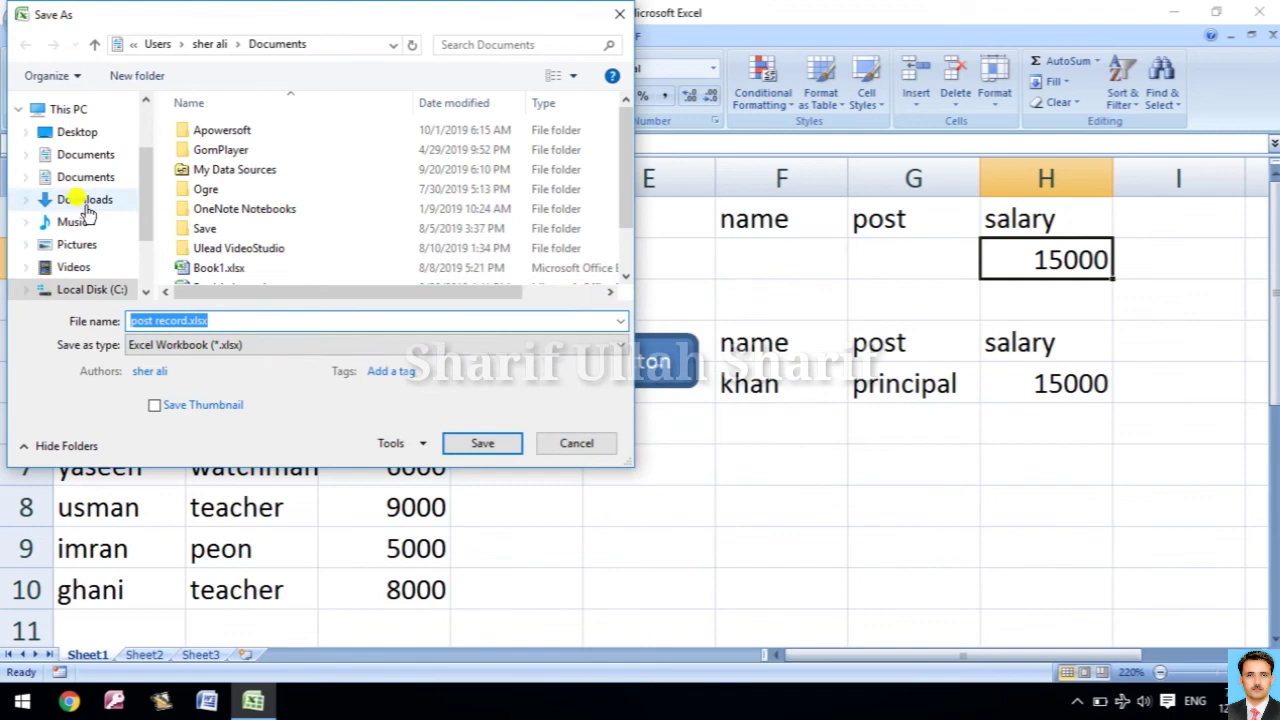
Step: Save the workbook to the Desktop as "post record" in Excel Workbook (*.xlsx) format, agreeing to continue as macro-free
click(72, 131)
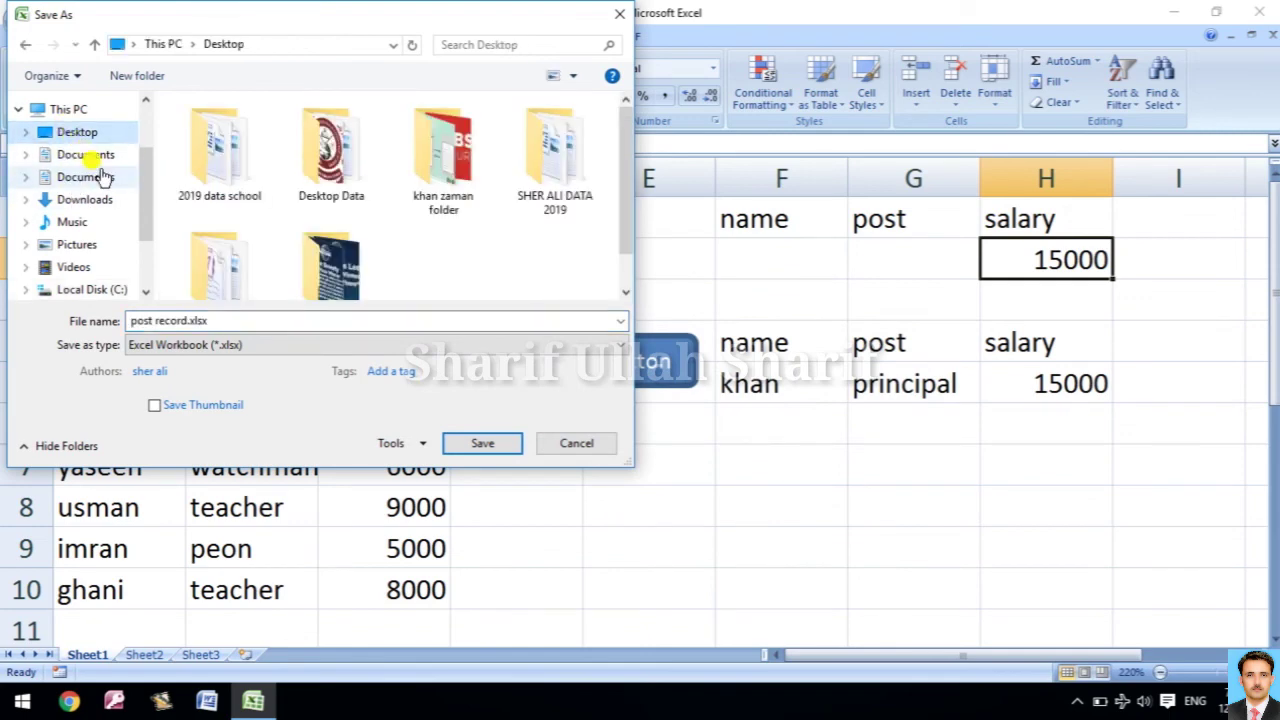
click(230, 320)
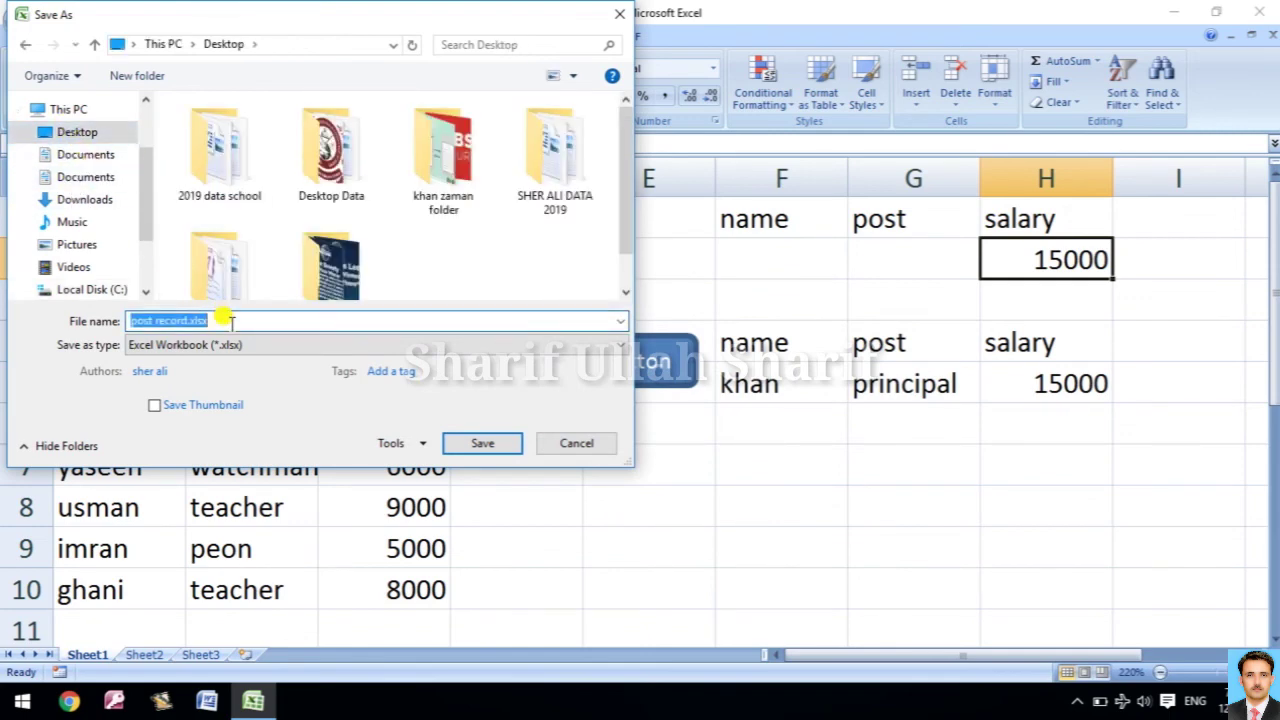
text(post)
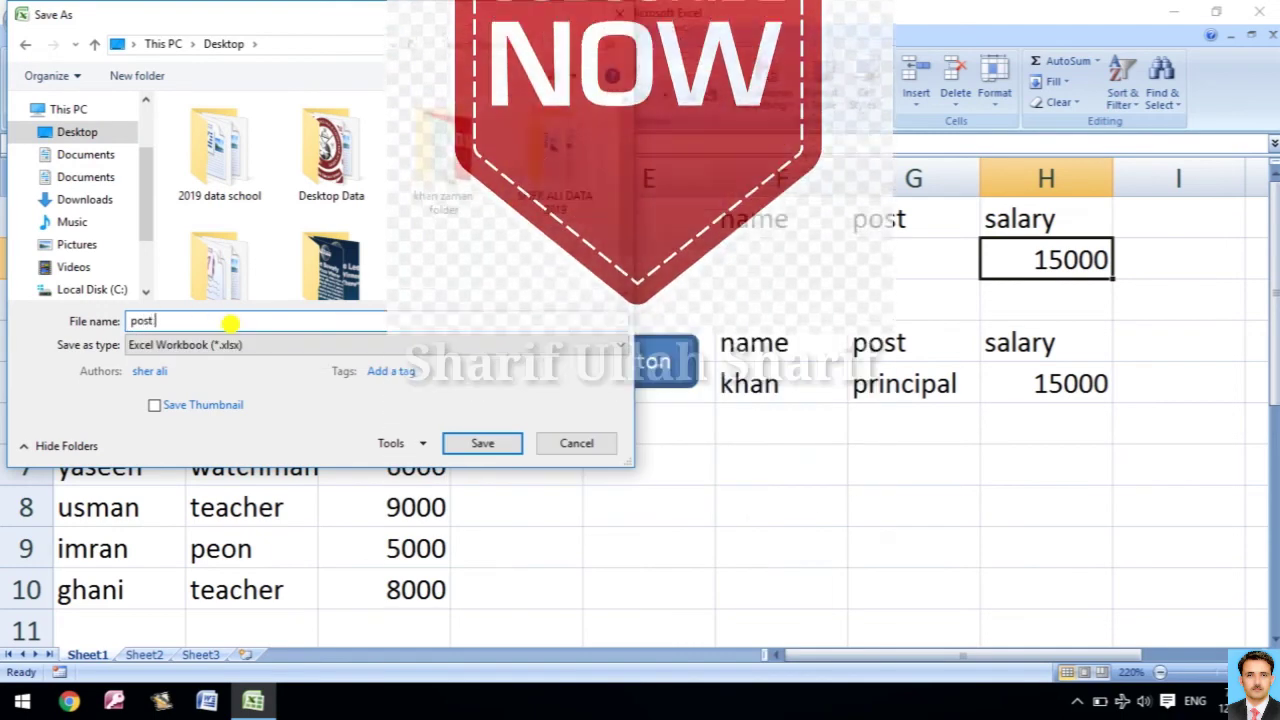
text( re)
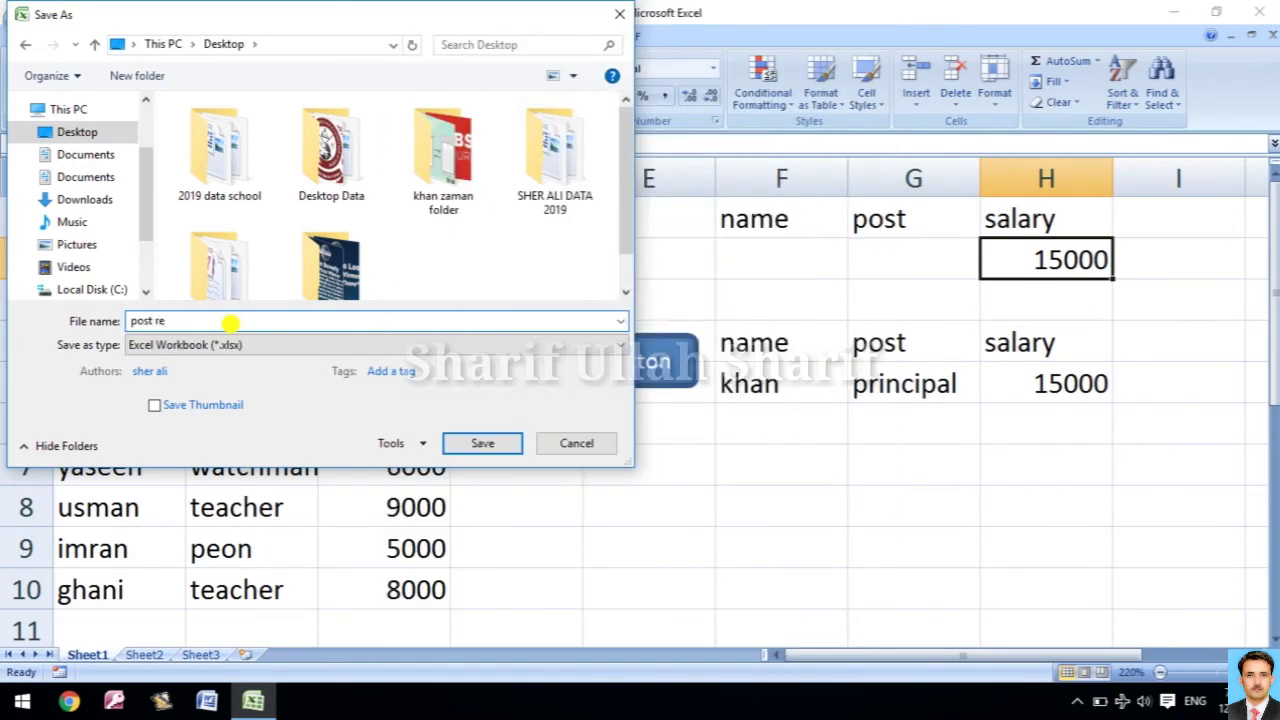
text(cord)
click(512, 443)
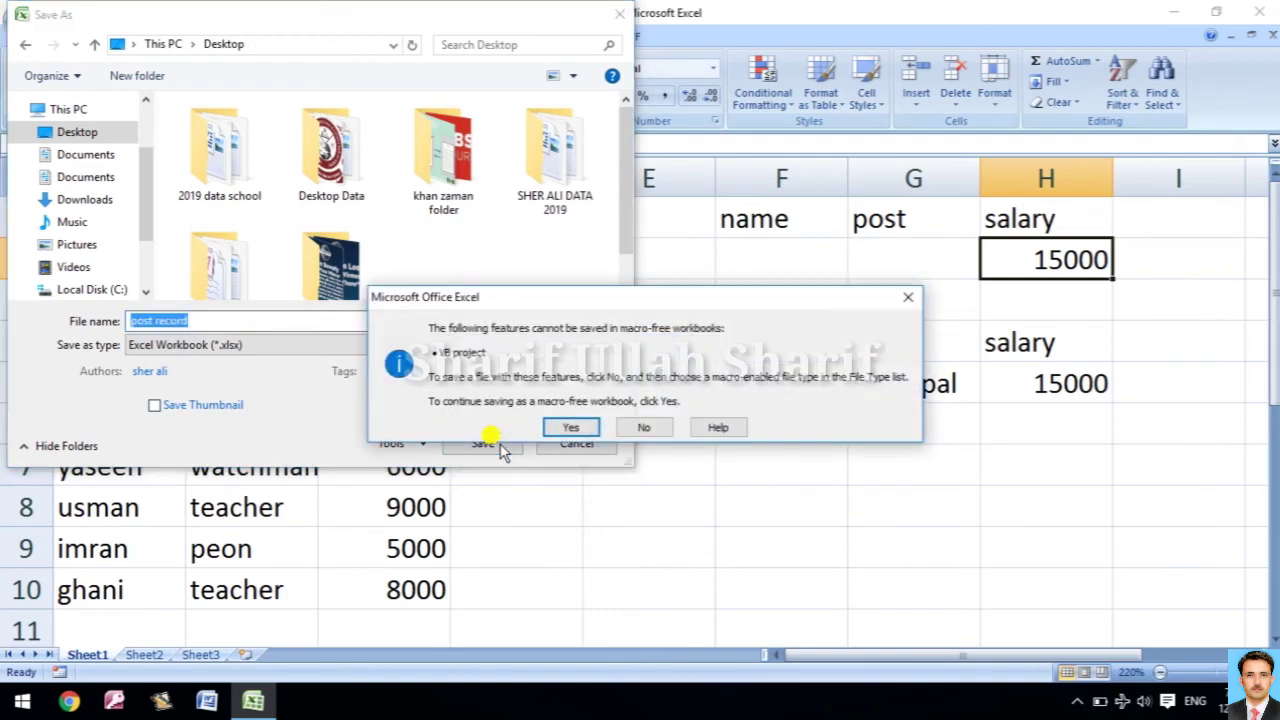
click(572, 427)
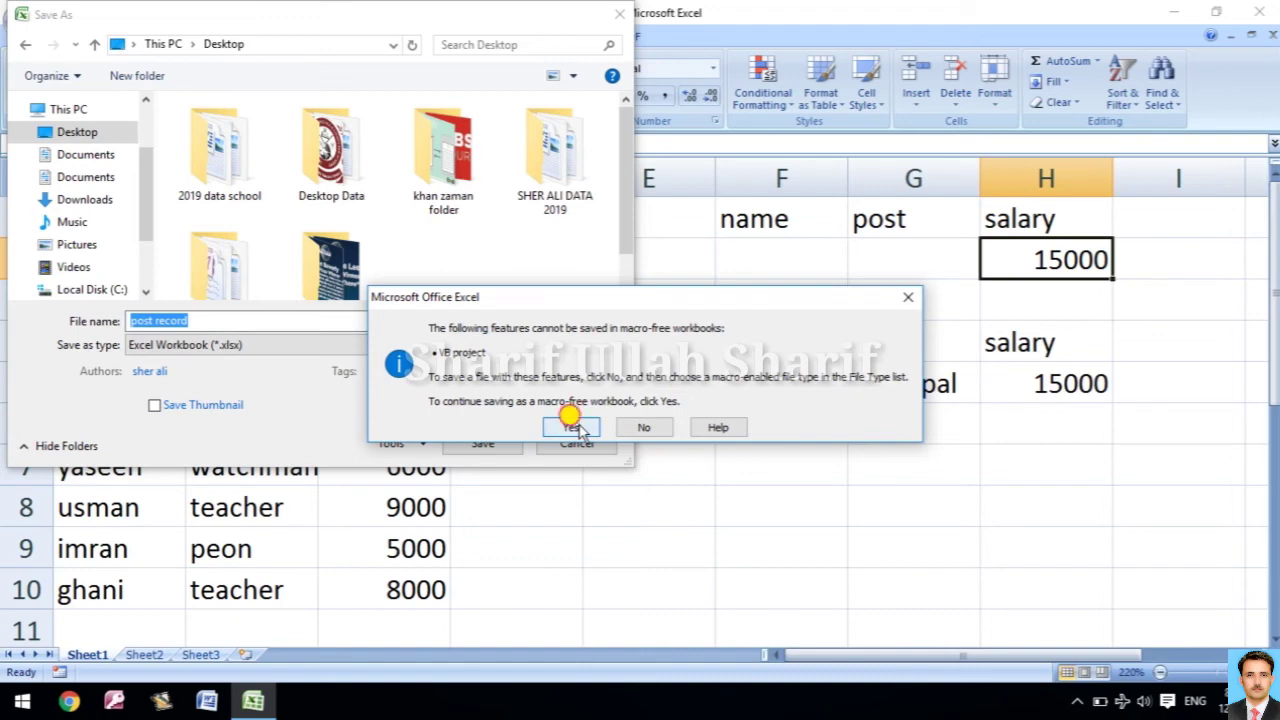
Step: Open post record.xlsx from the desktop and try to run the search with the Search Button shape
key(super+d)
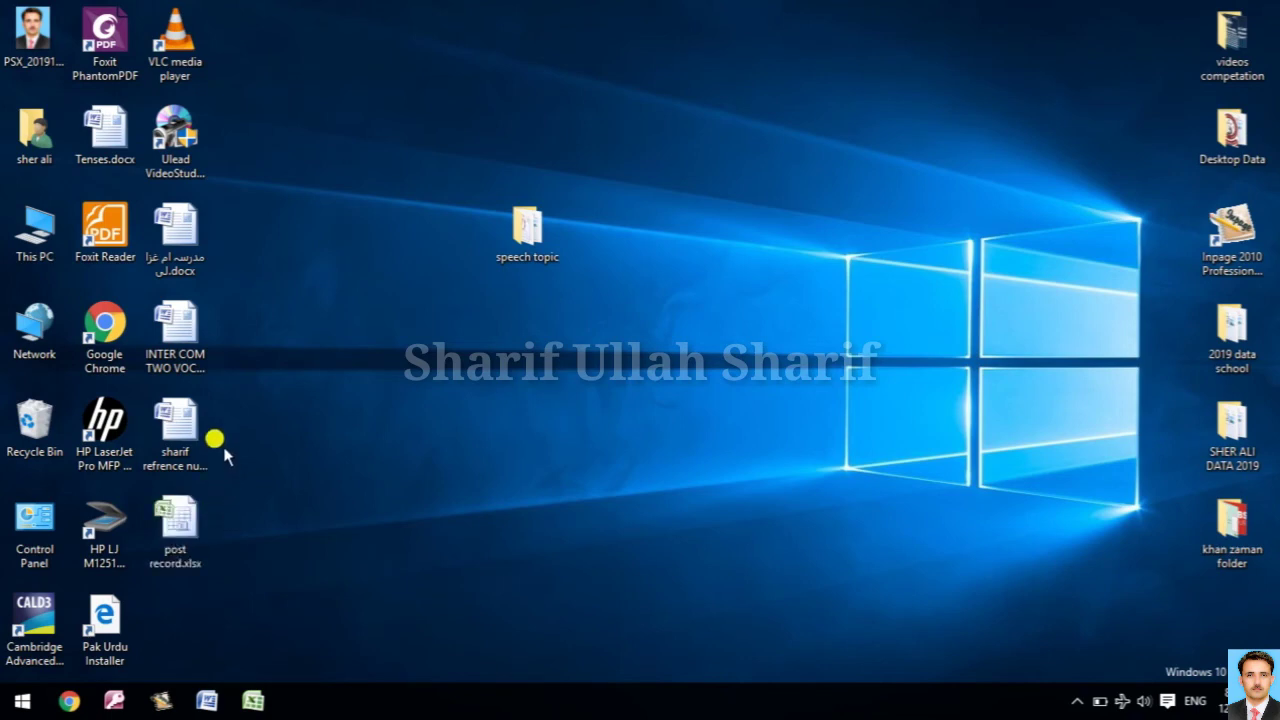
double_click(194, 541)
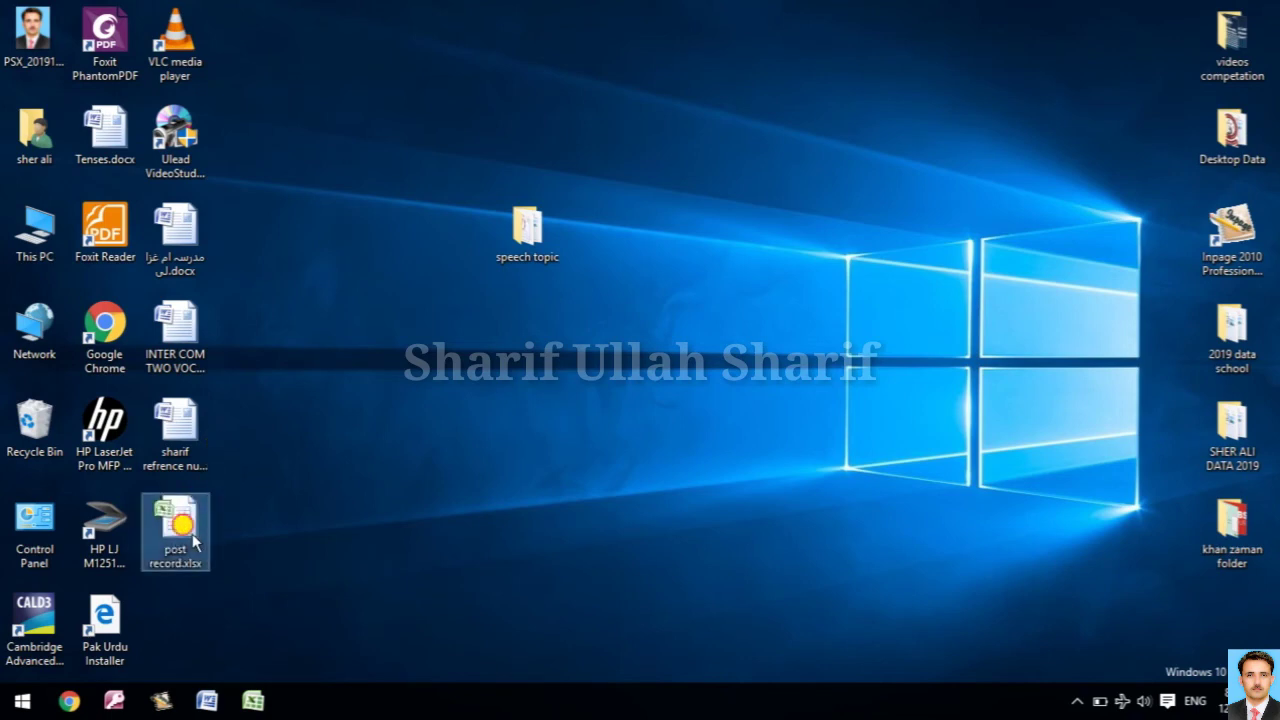
mouse_move(255, 703)
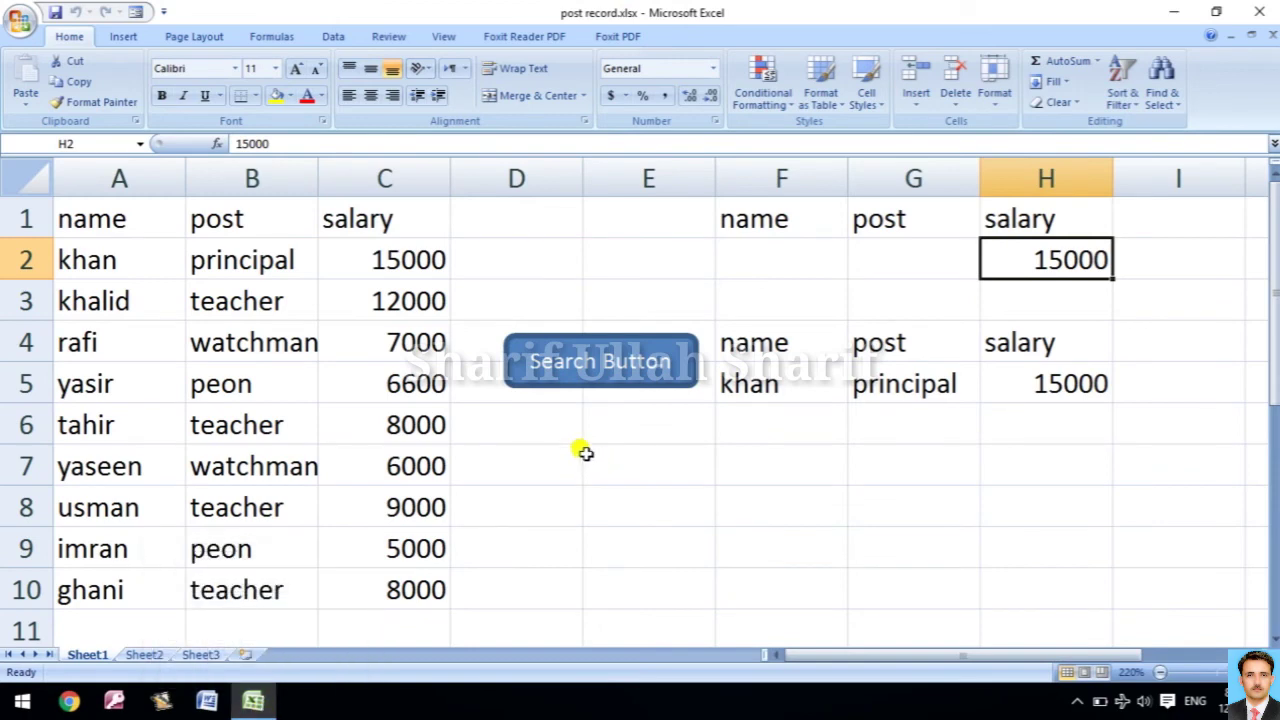
click(577, 368)
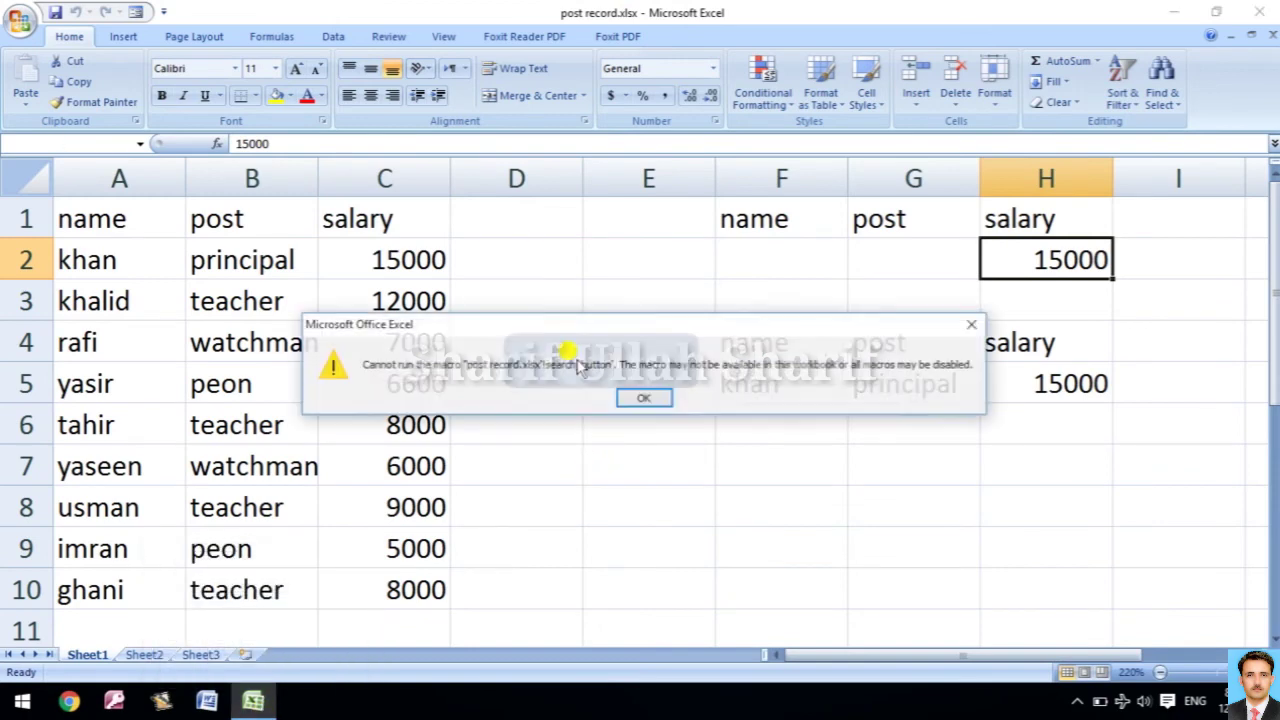
click(641, 400)
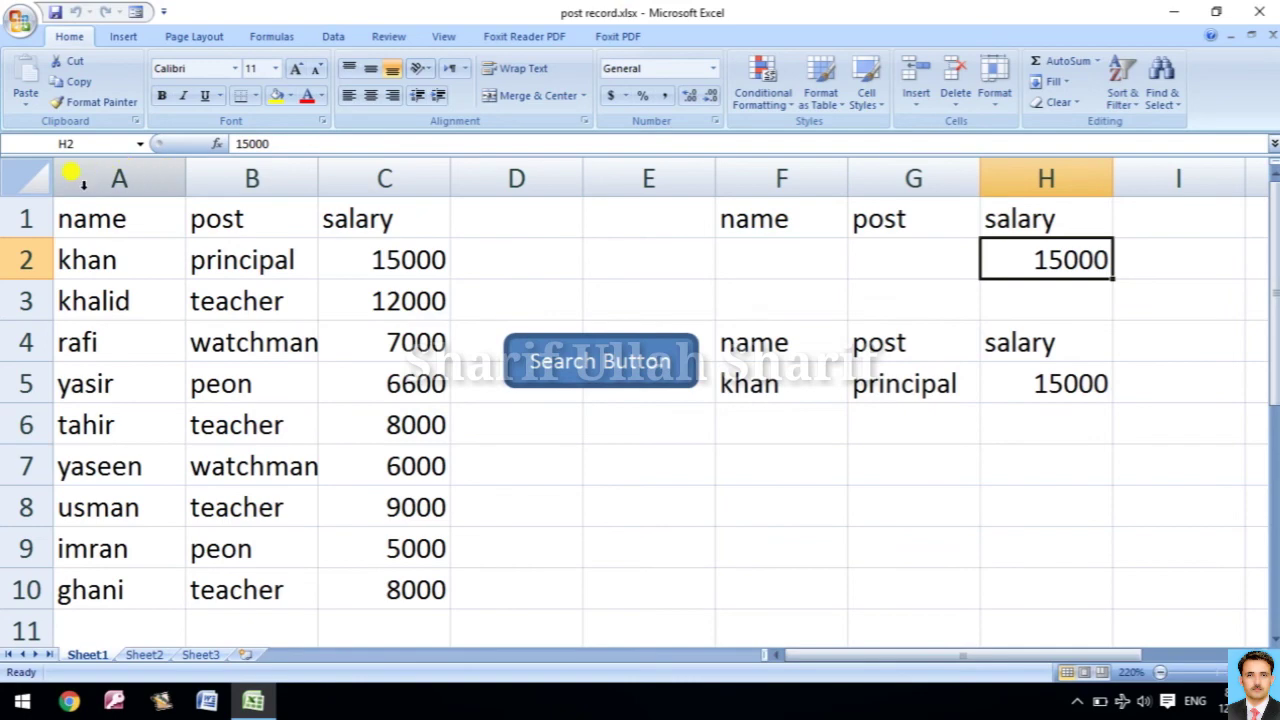
click(38, 186)
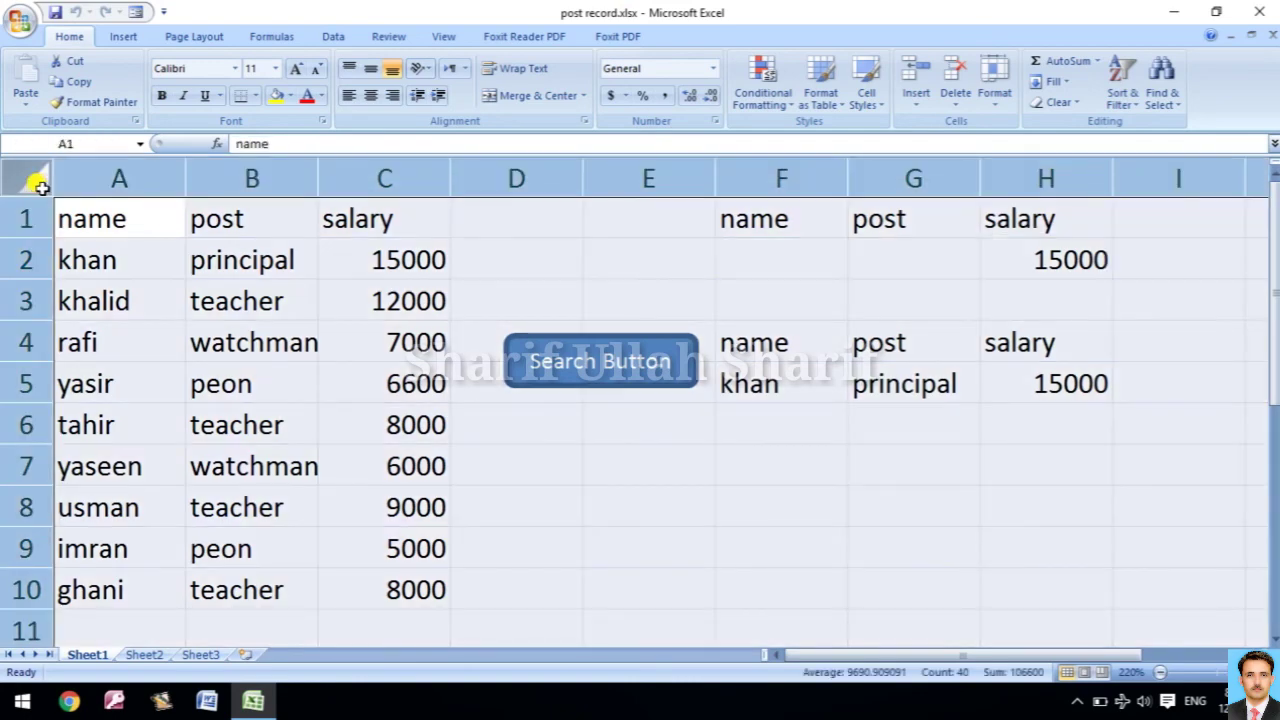
click(648, 455)
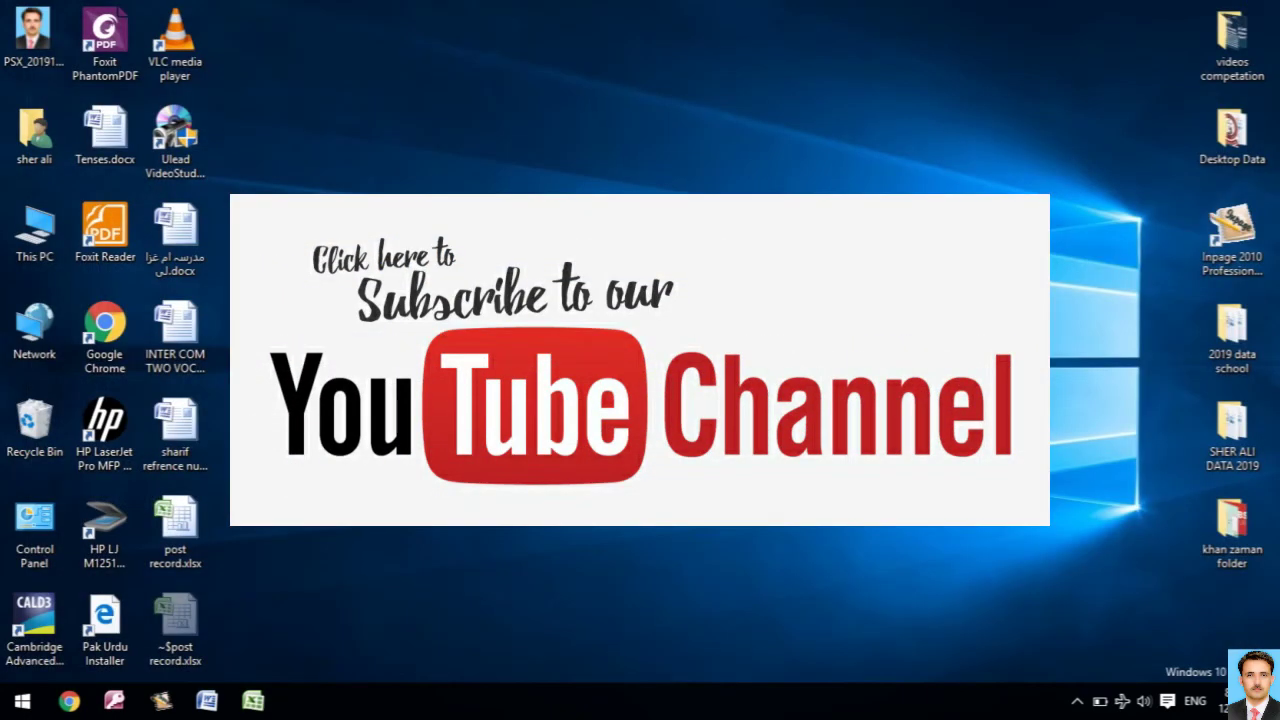
Step: Reopen post record.xlsx from the desktop and close it again
double_click(176, 528)
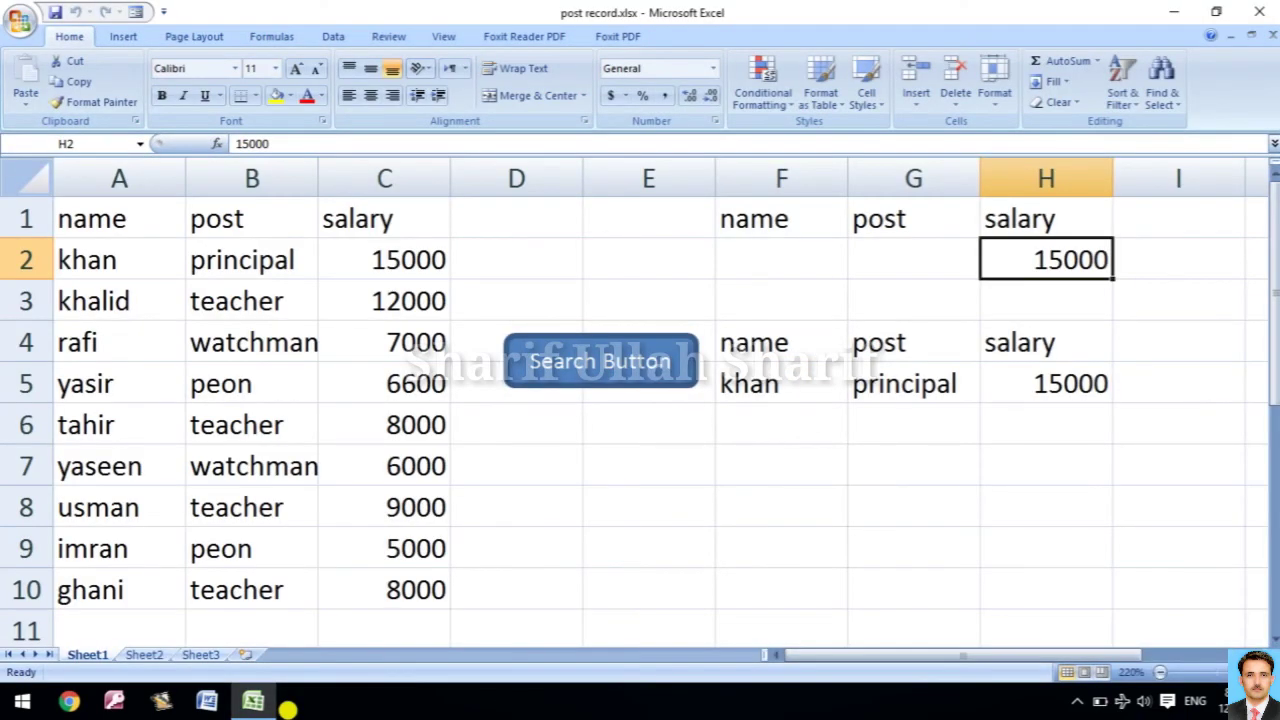
click(22, 22)
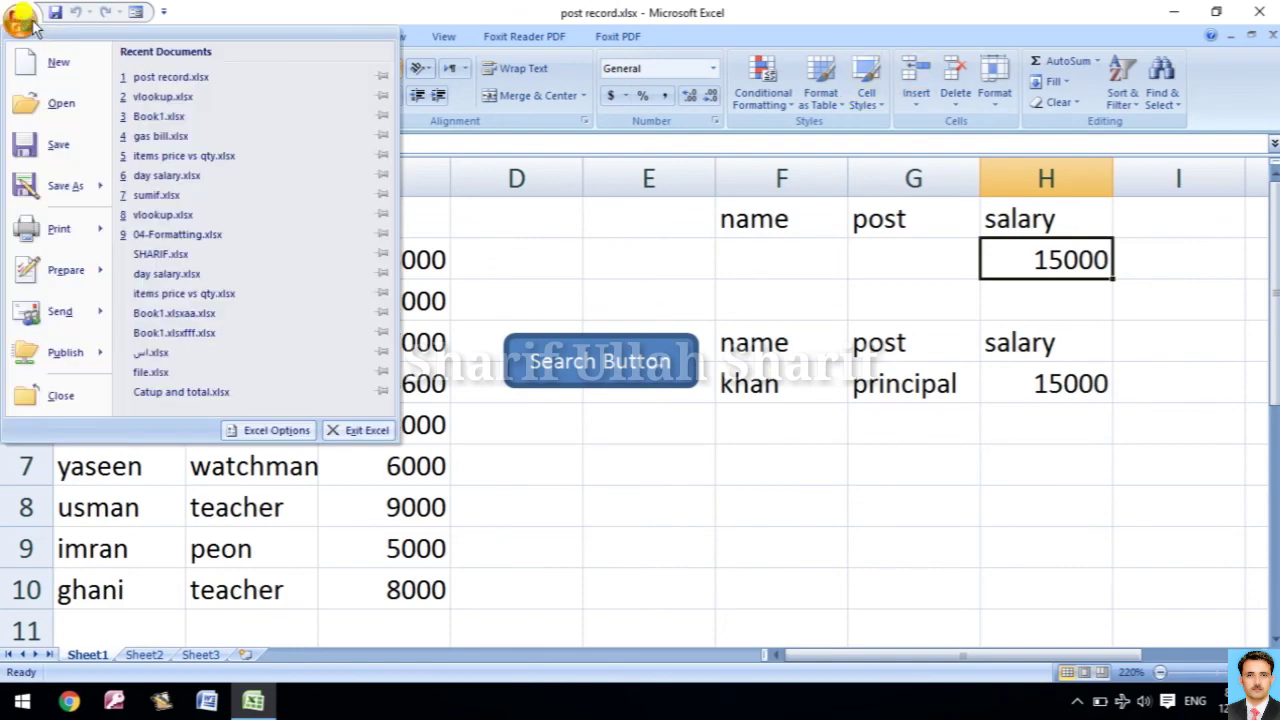
click(1264, 14)
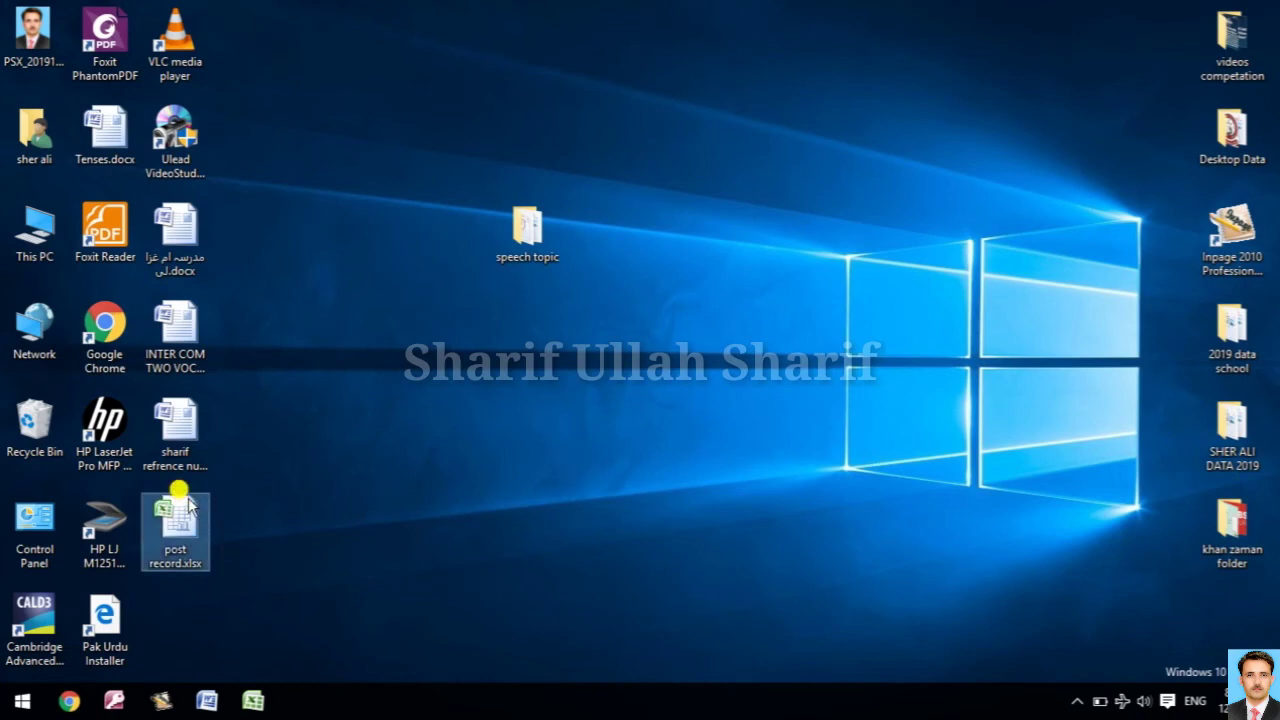
Step: Delete post record.xlsx from the desktop and permanently empty the Recycle Bin
key(Delete)
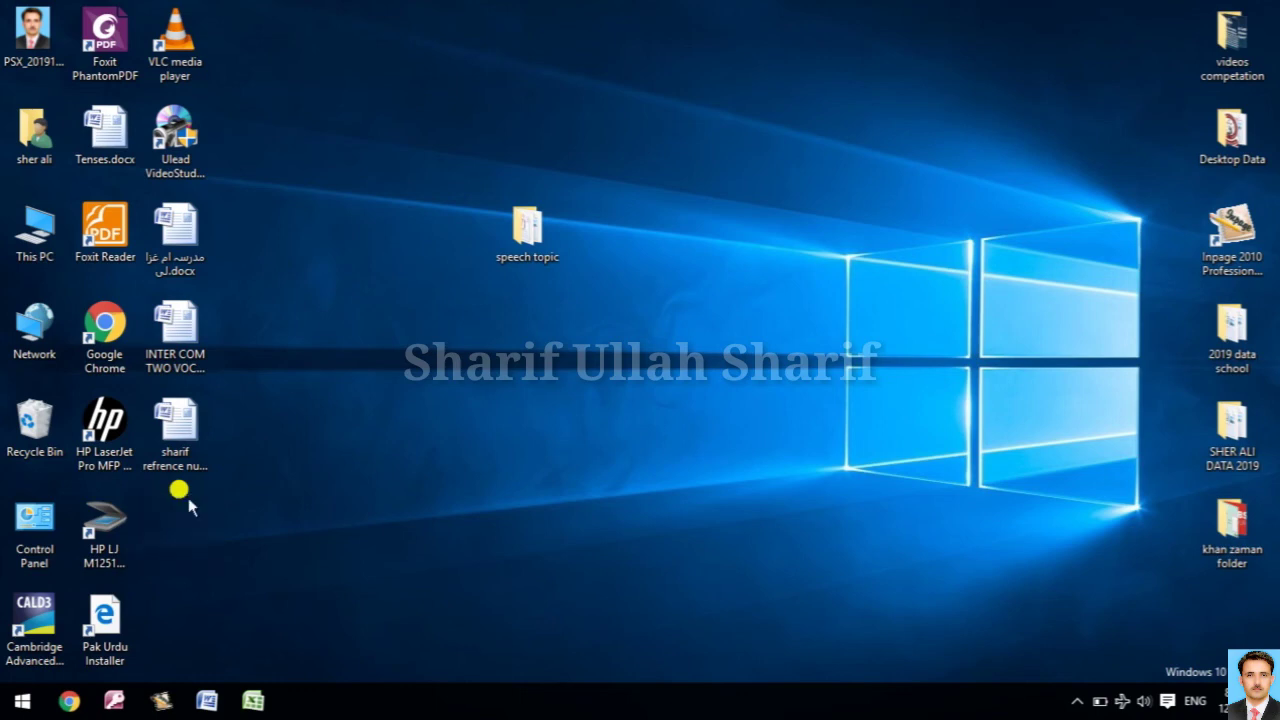
right_click(29, 441)
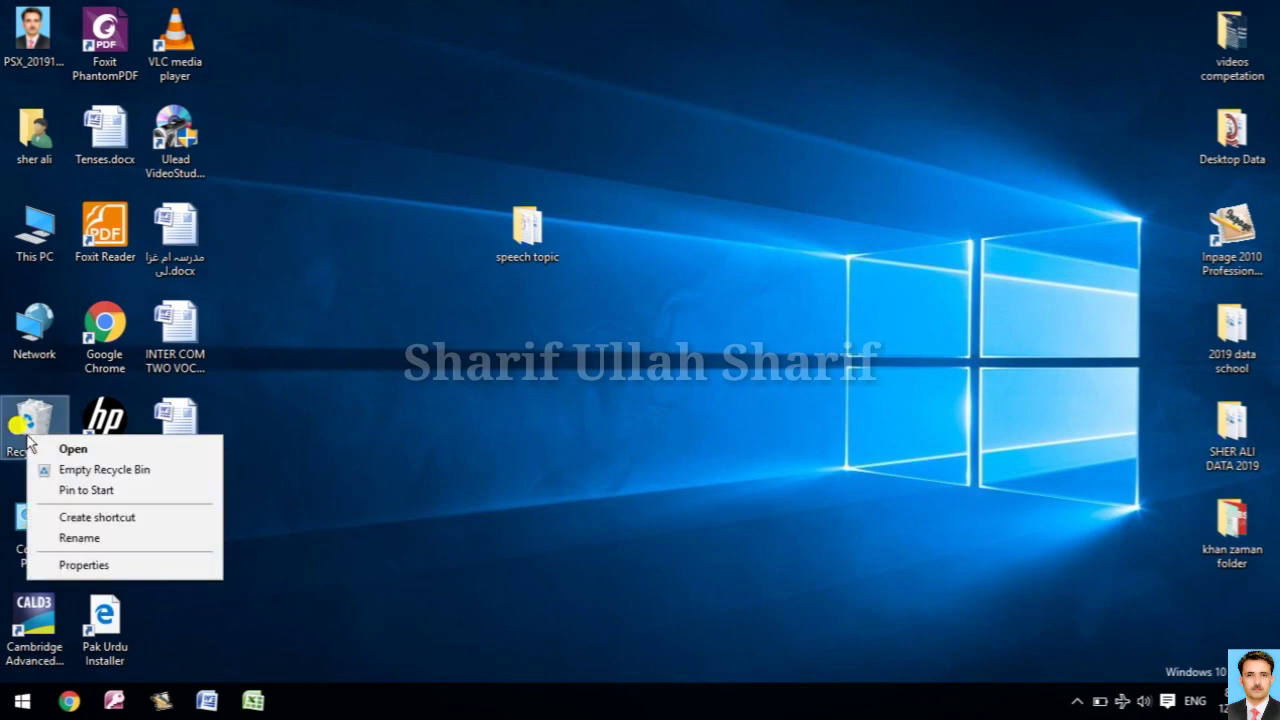
click(73, 470)
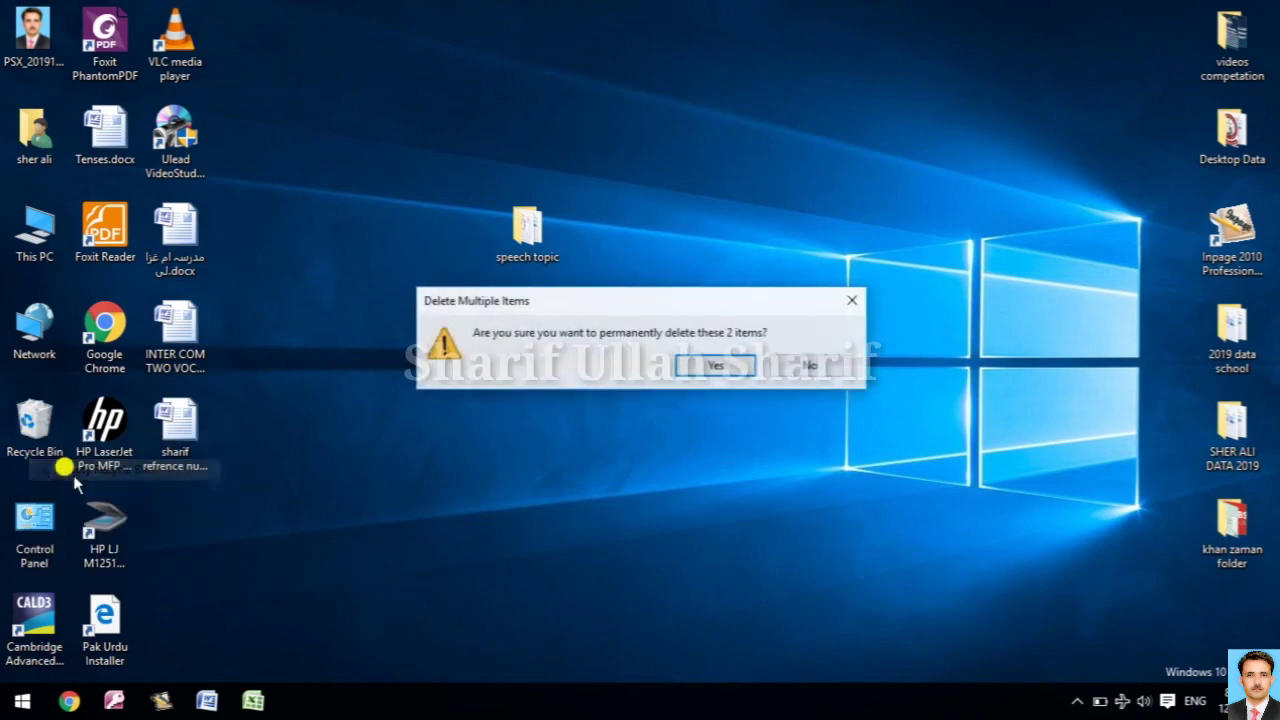
click(703, 366)
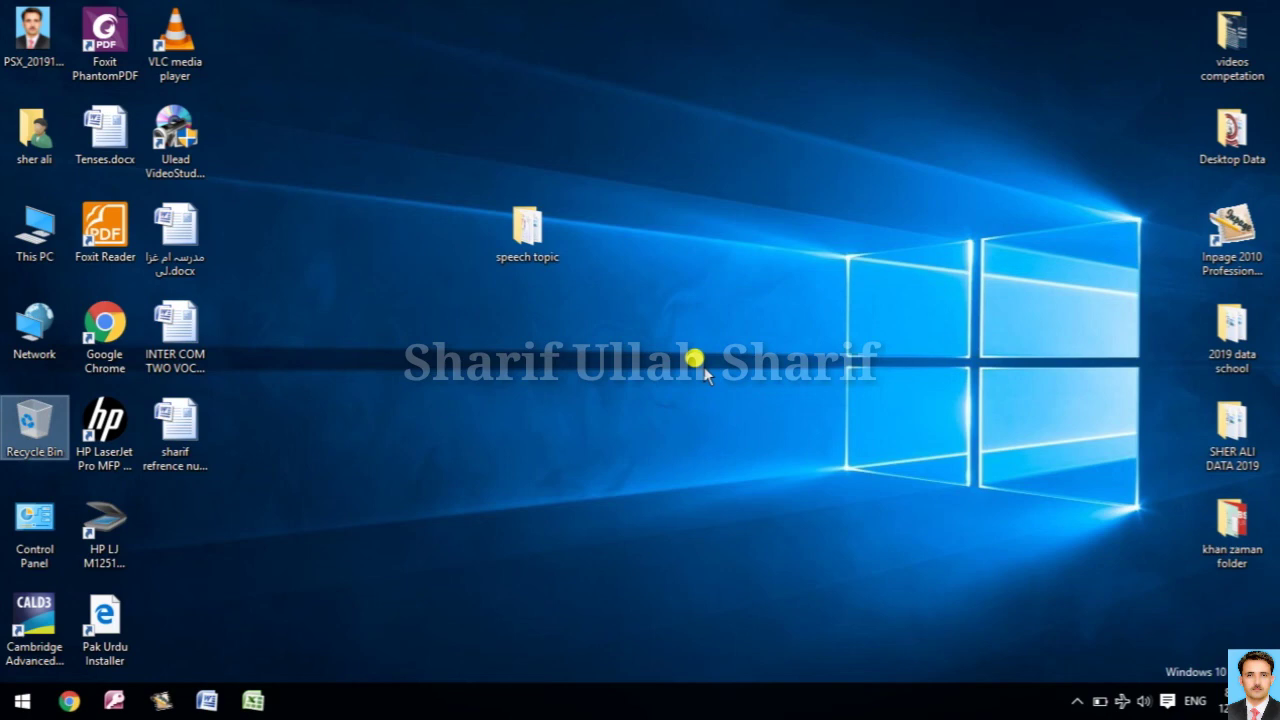